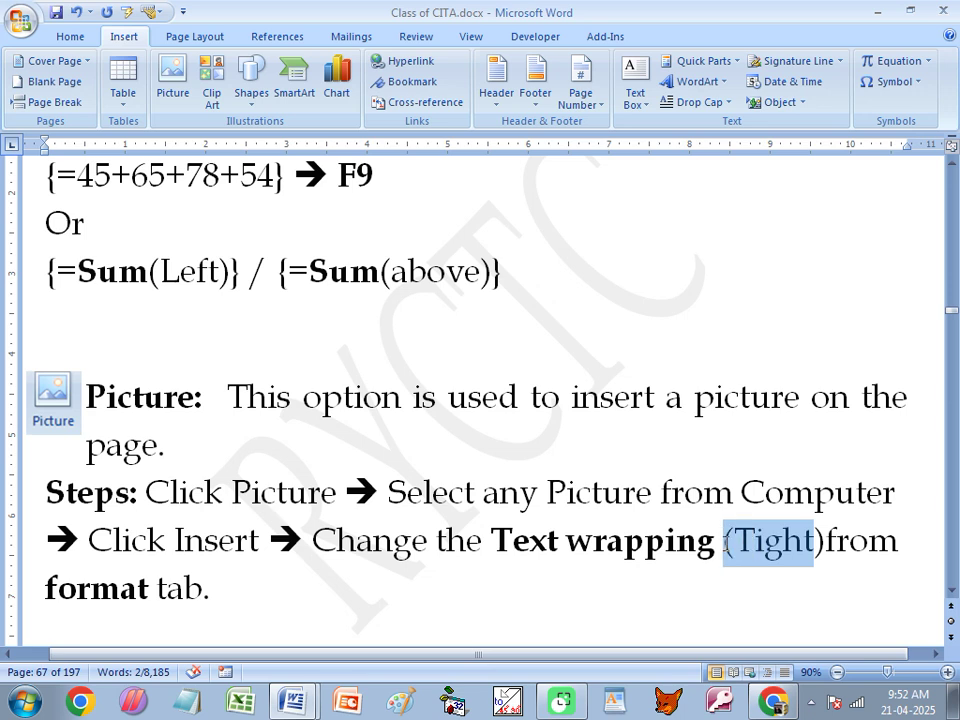
- Switch to Document1, start inserting a picture from file and browse to the Desktop folder
drag(148, 589, 47, 589)
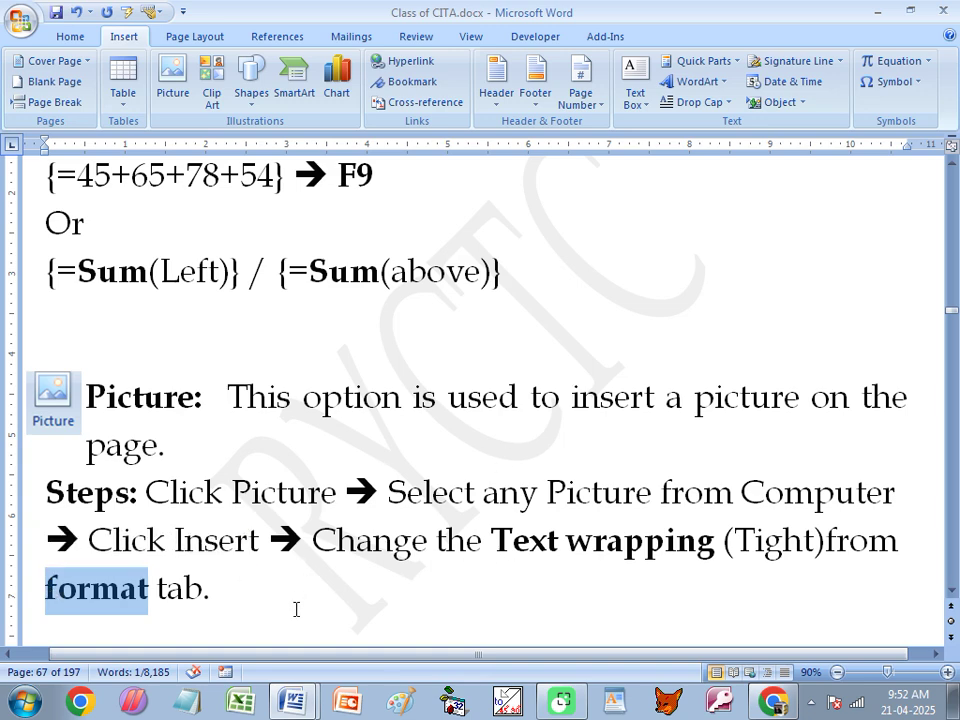
mouse_move(292, 700)
click(280, 649)
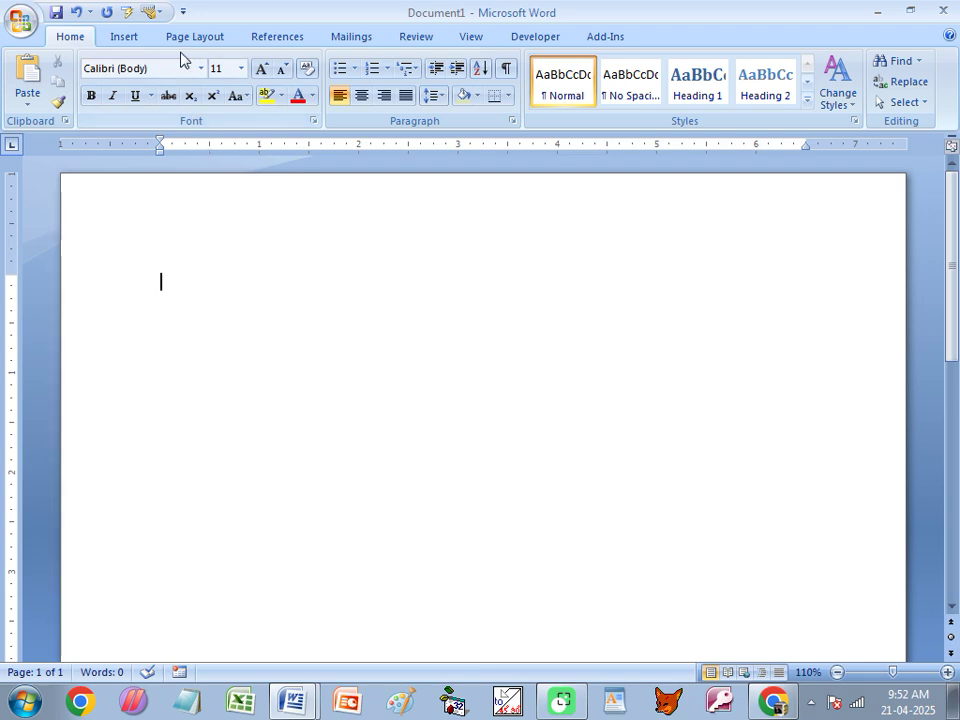
click(126, 34)
click(170, 74)
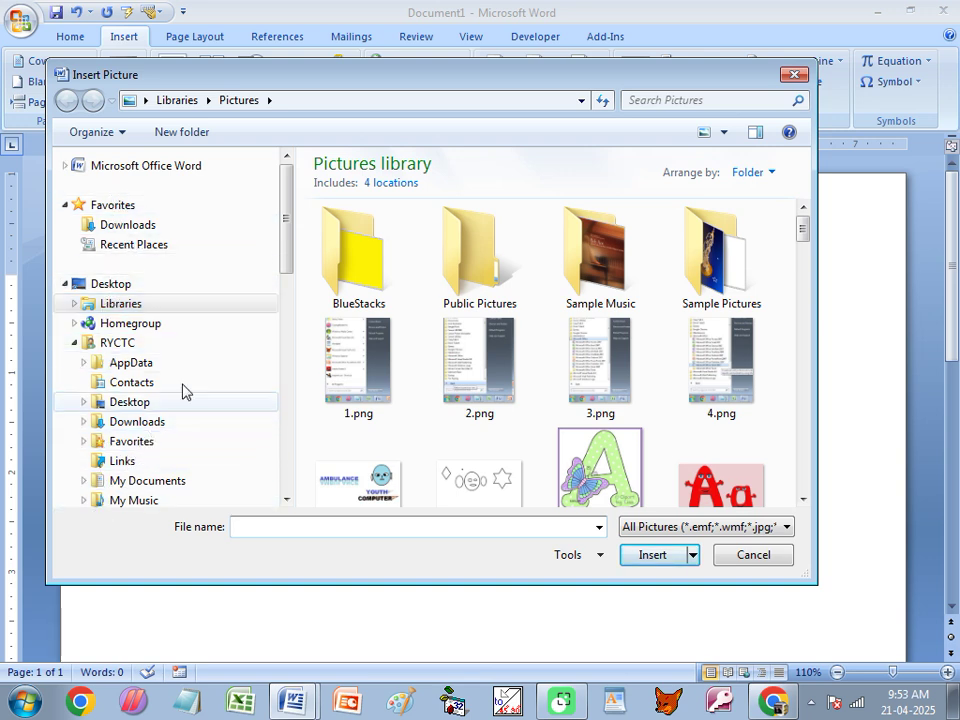
mouse_move(279, 259)
mouse_down()
mouse_move(279, 336)
mouse_move(289, 268)
mouse_up()
click(133, 336)
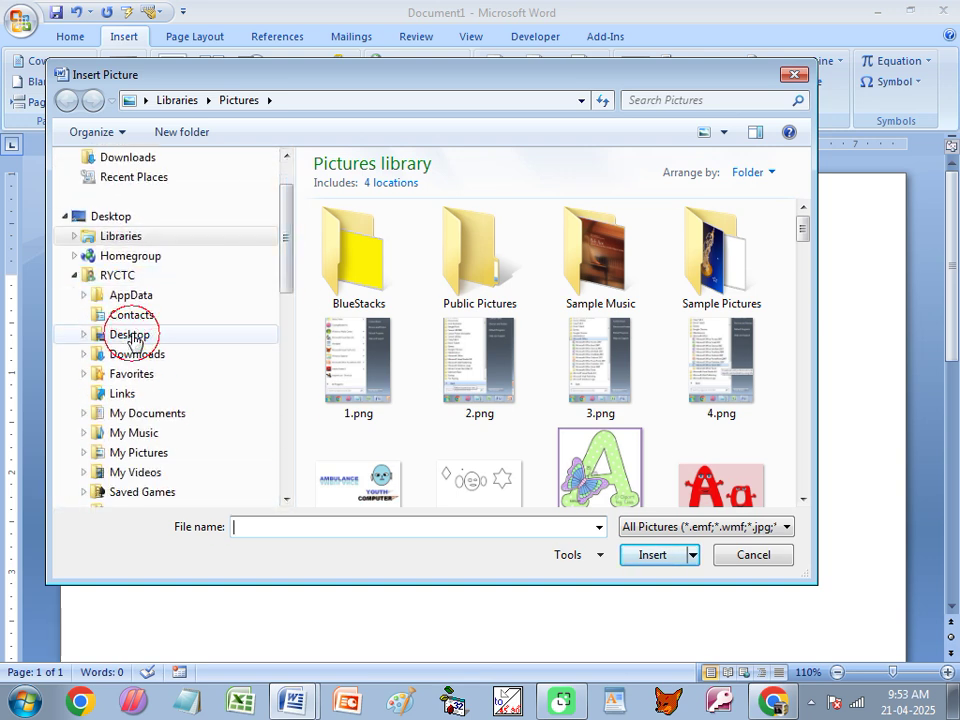
- Show the Desktop files as large icons and insert download.jpg from the picture folder
click(724, 132)
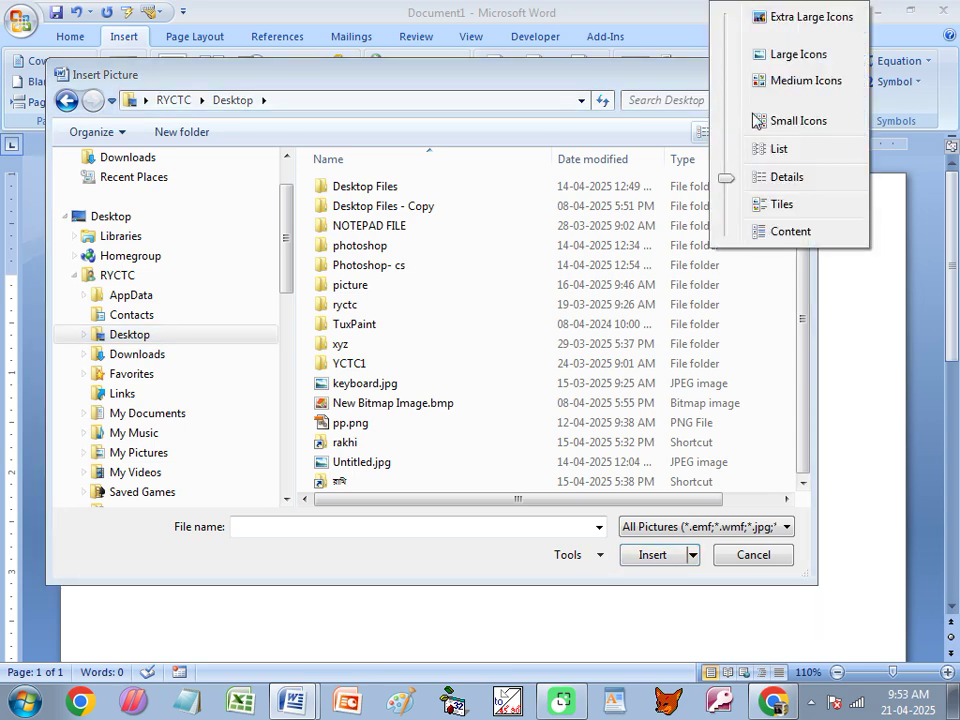
click(788, 60)
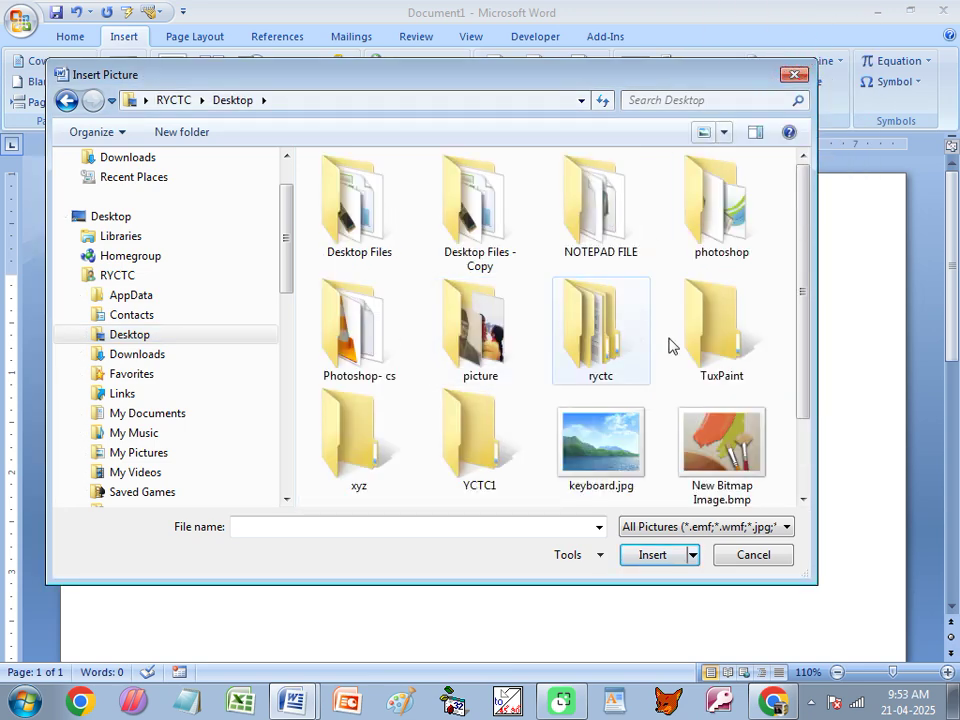
drag(803, 203, 795, 340)
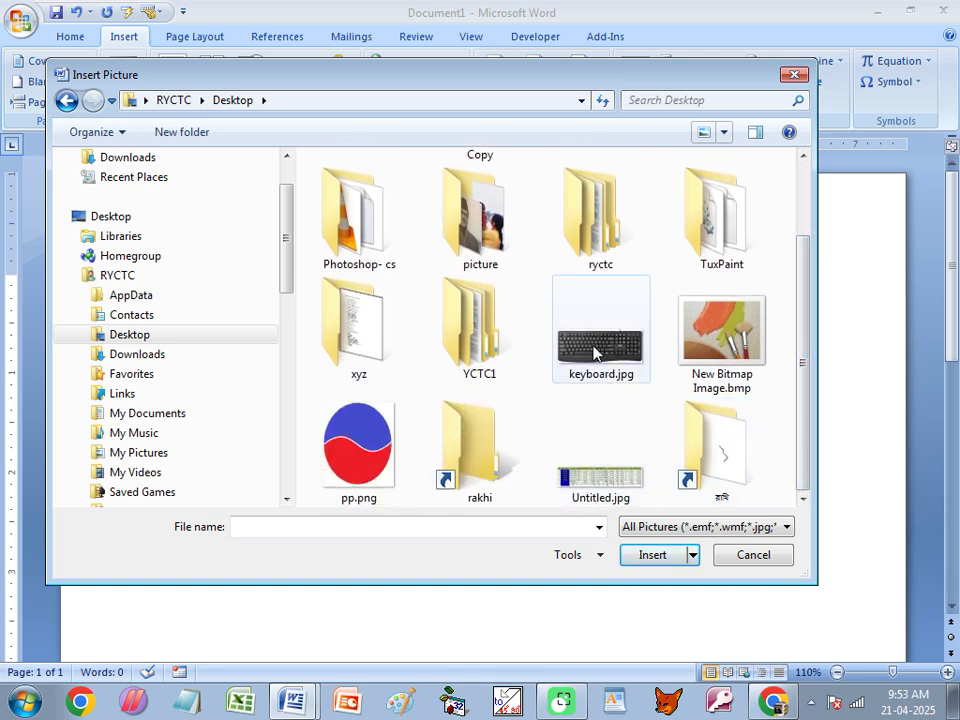
double_click(488, 236)
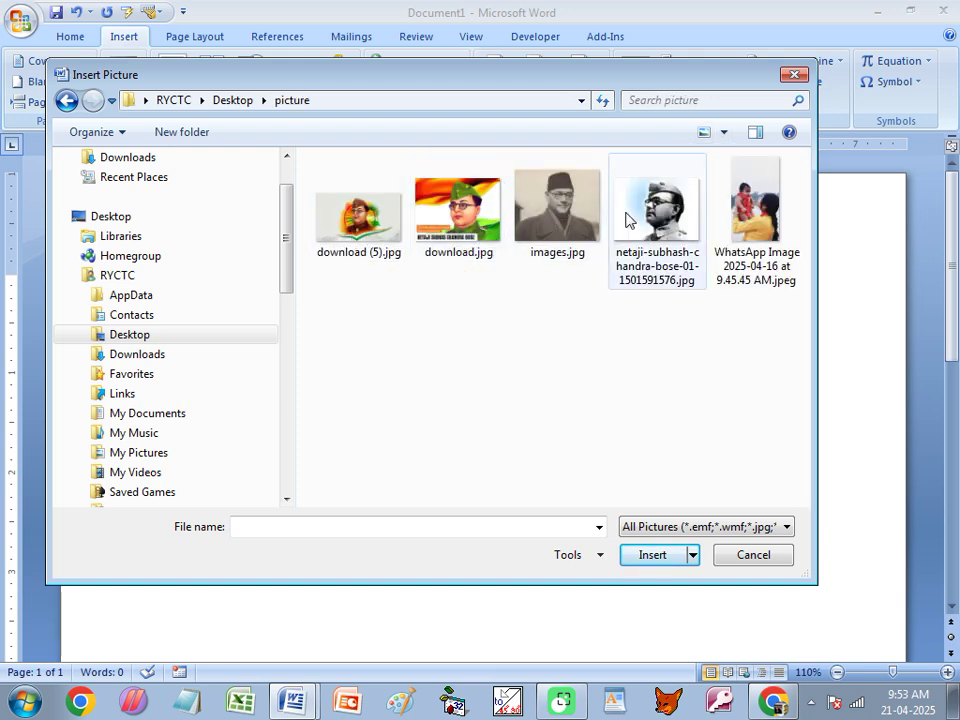
click(473, 215)
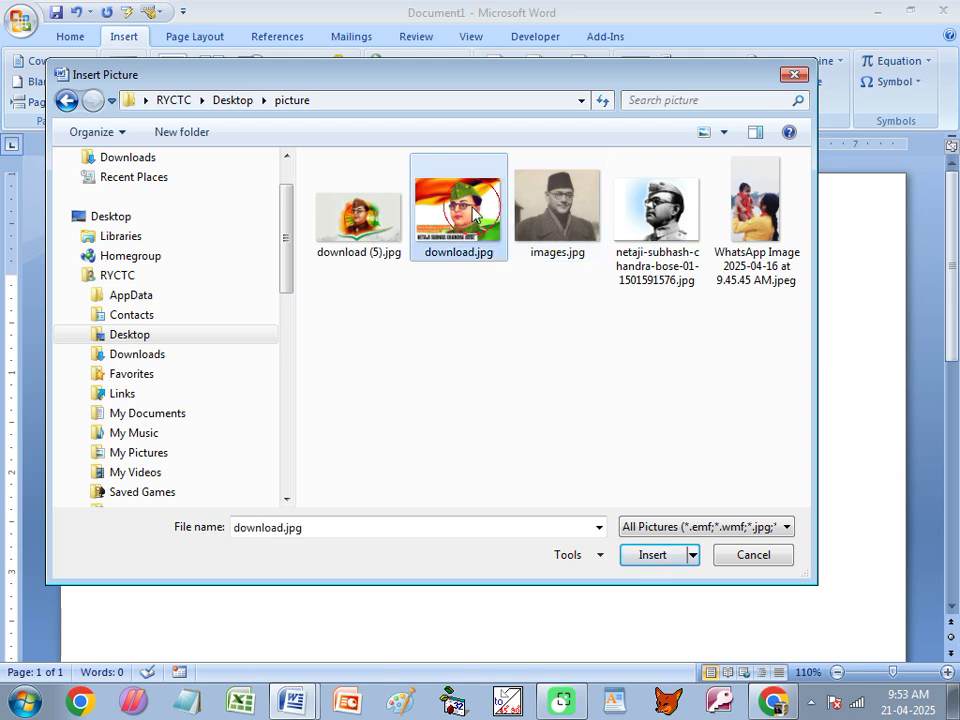
click(651, 558)
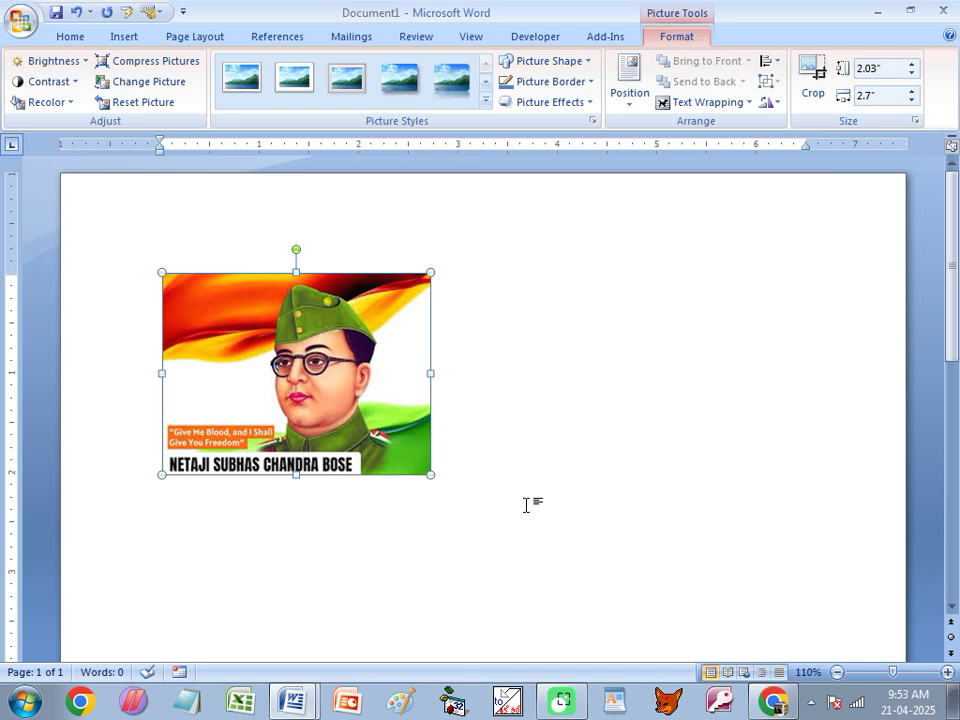
- Set the inserted picture's text wrapping to Tight and move it slightly right of and below its original place on the page
drag(296, 344, 514, 456)
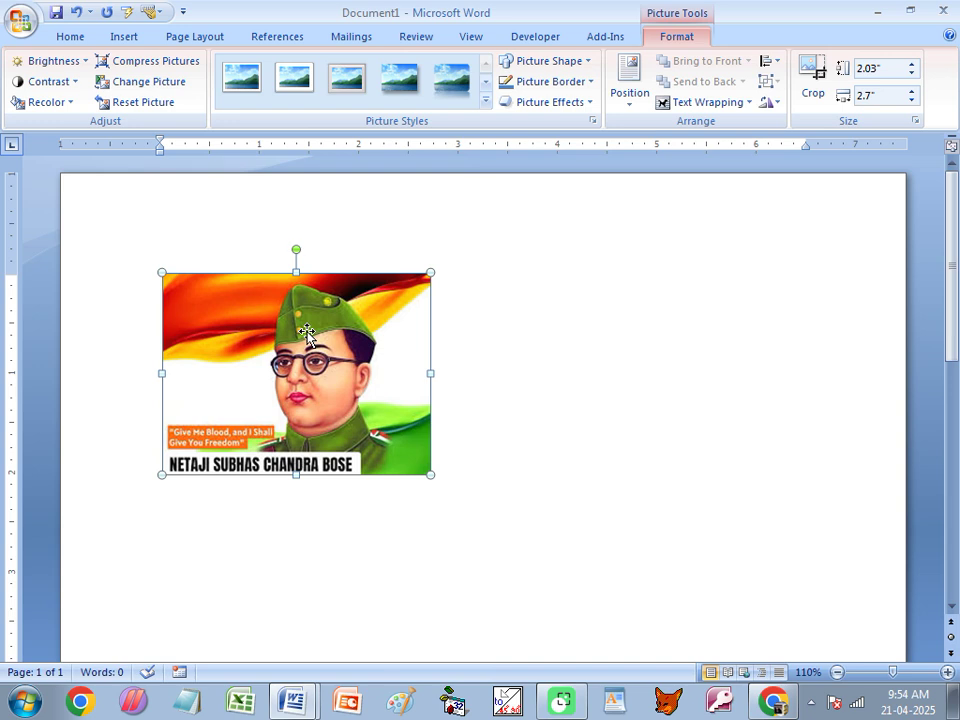
click(722, 104)
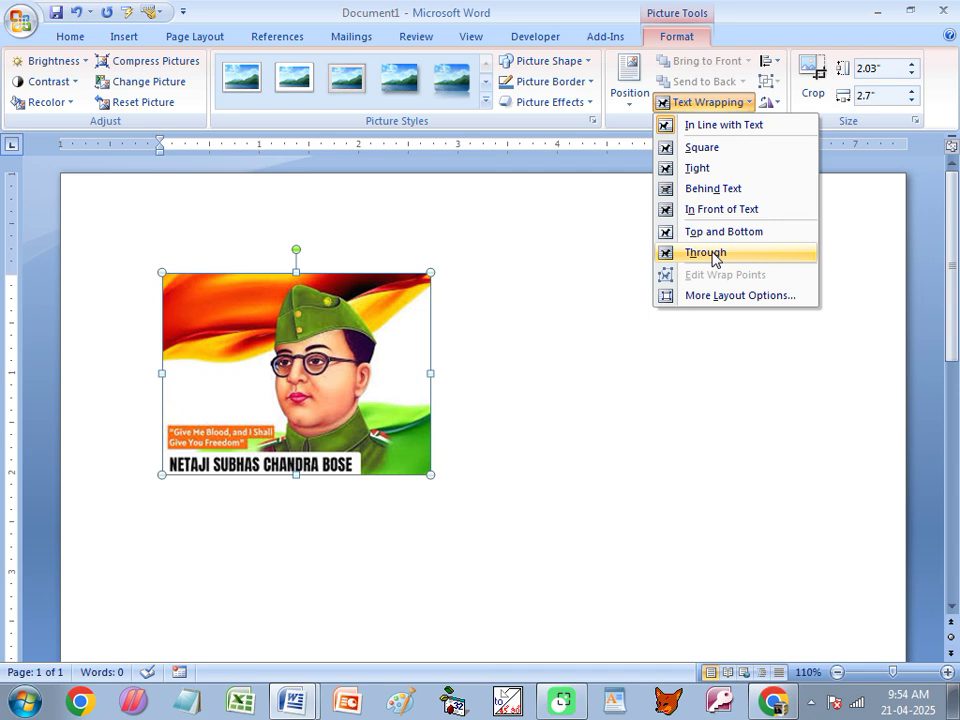
click(697, 168)
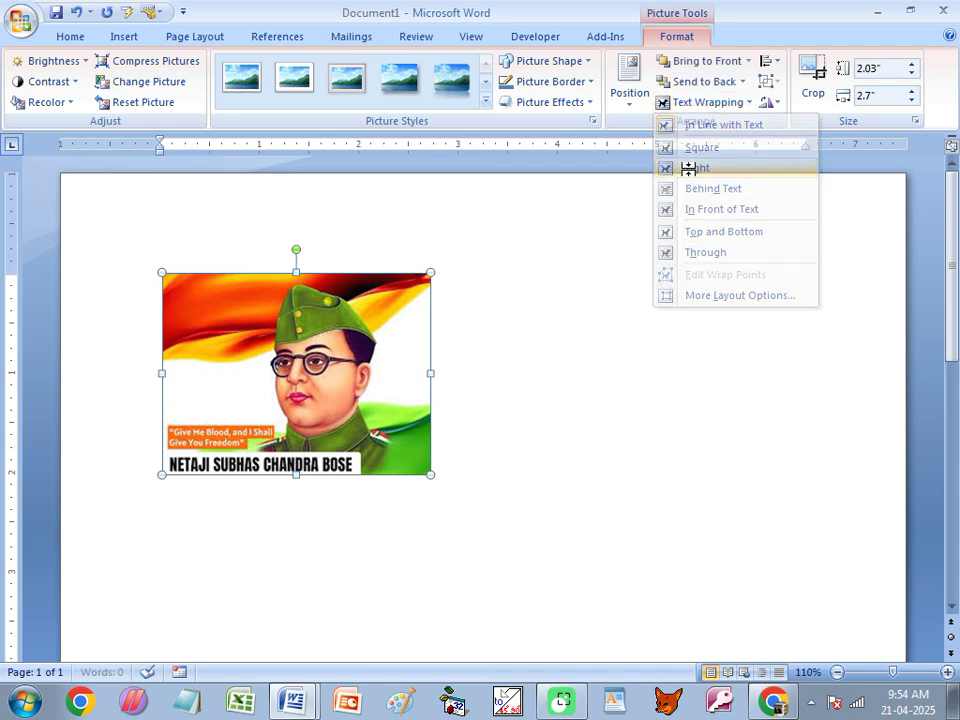
drag(287, 362, 654, 336)
drag(720, 366, 605, 456)
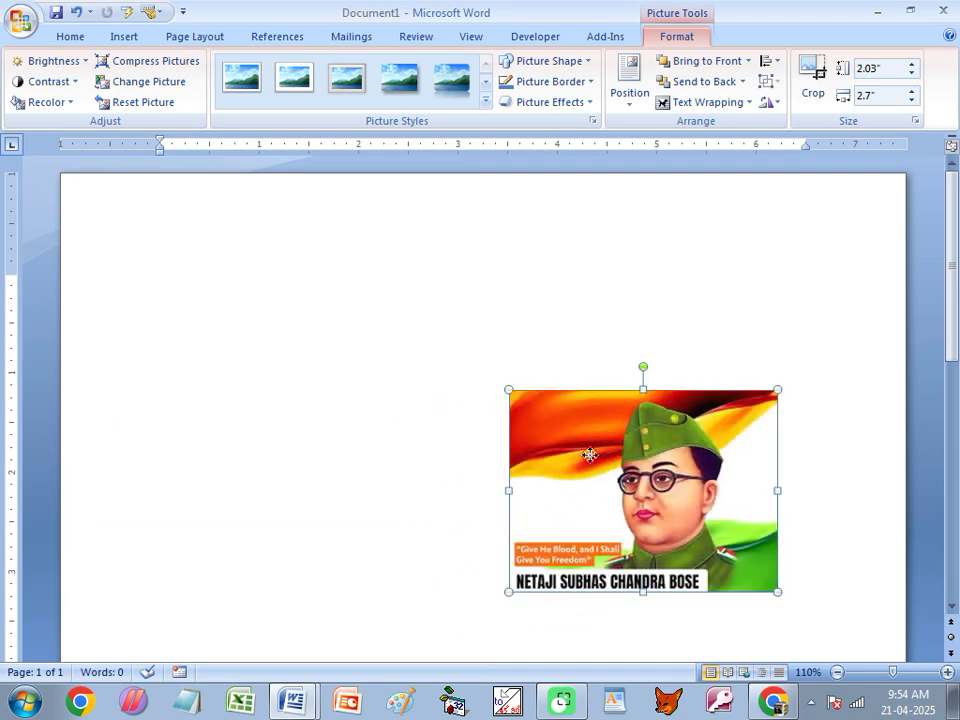
drag(587, 452, 297, 398)
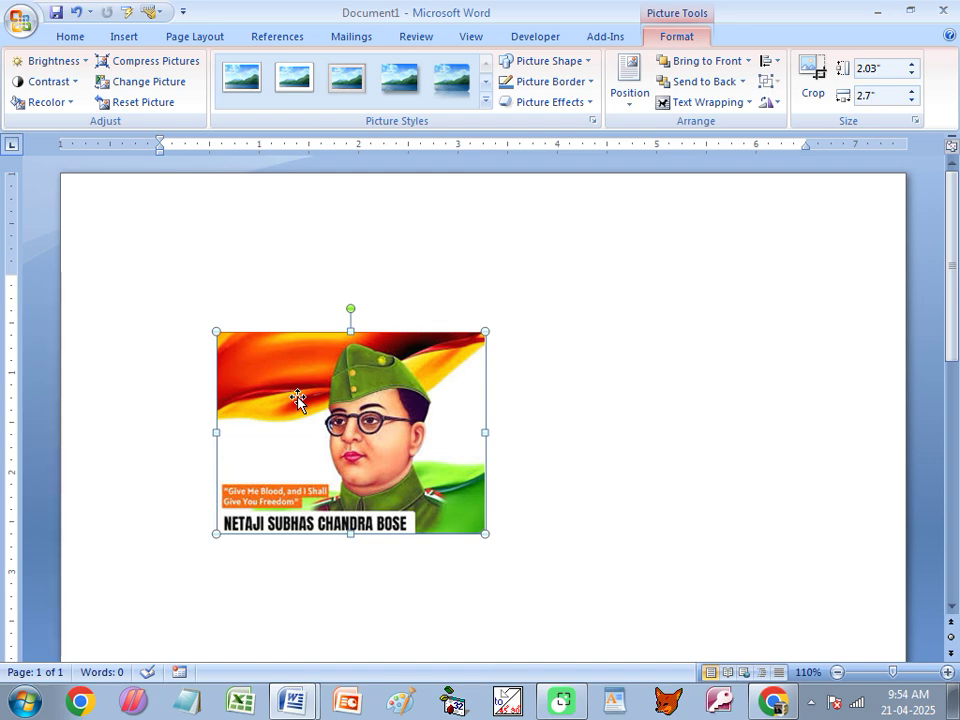
- In Class of CITA.docx, review the notes on inserting a picture and changing its text wrapping
click(293, 700)
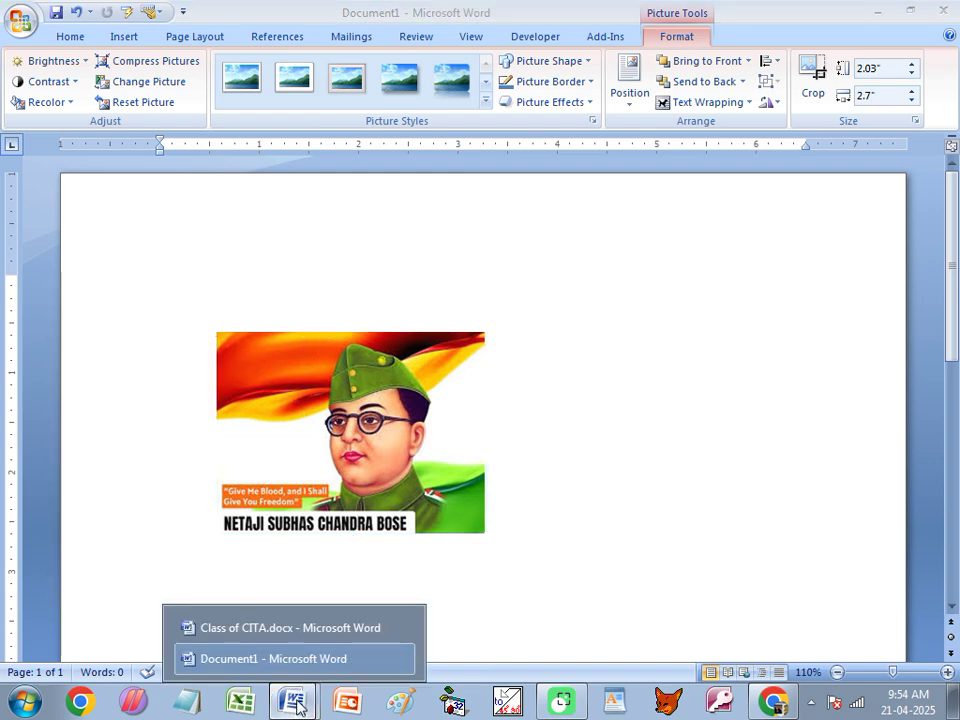
click(289, 627)
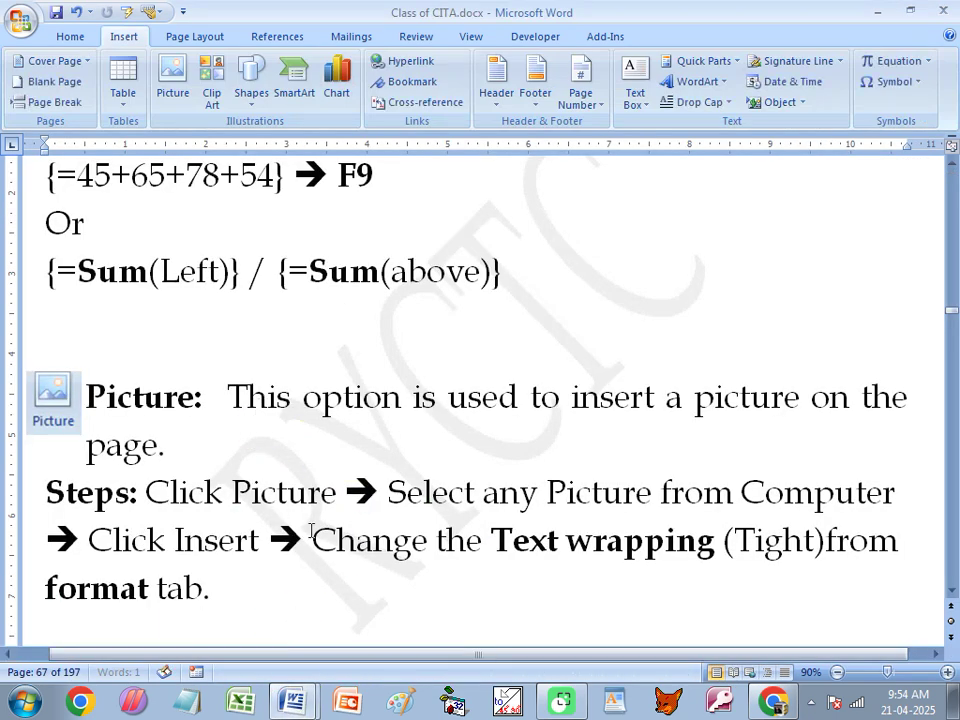
click(409, 540)
drag(492, 540, 645, 540)
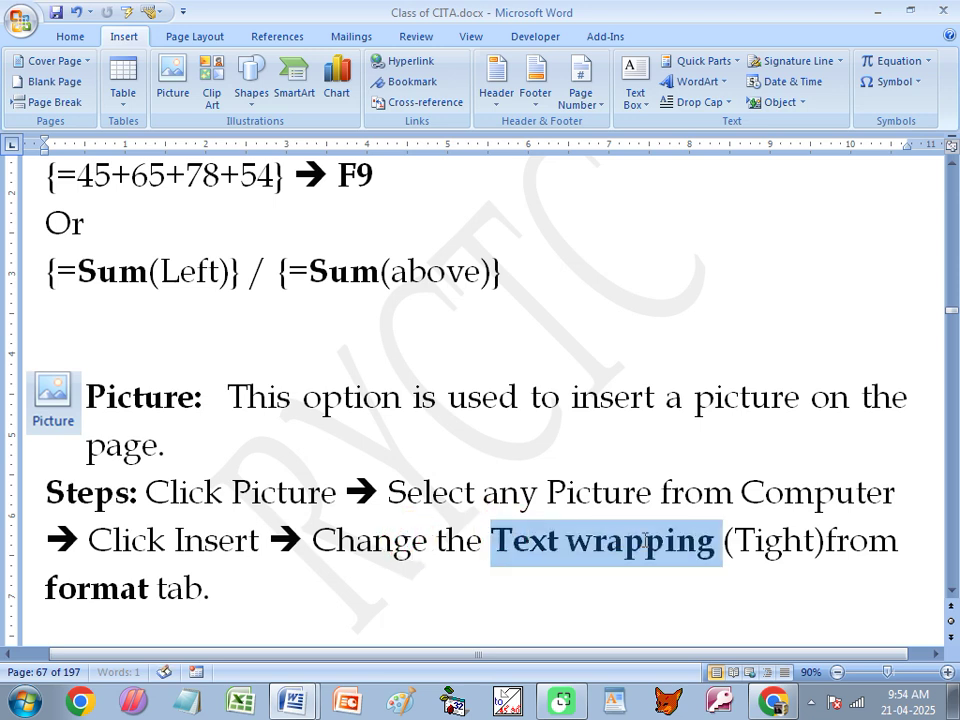
drag(812, 540, 752, 540)
click(626, 540)
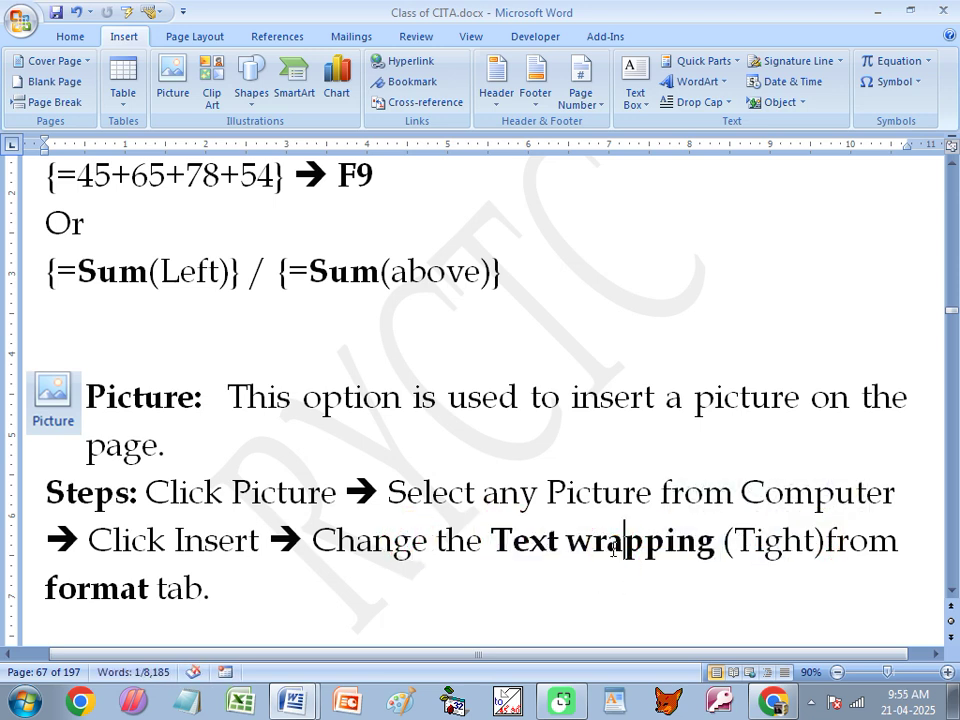
drag(156, 588, 44, 582)
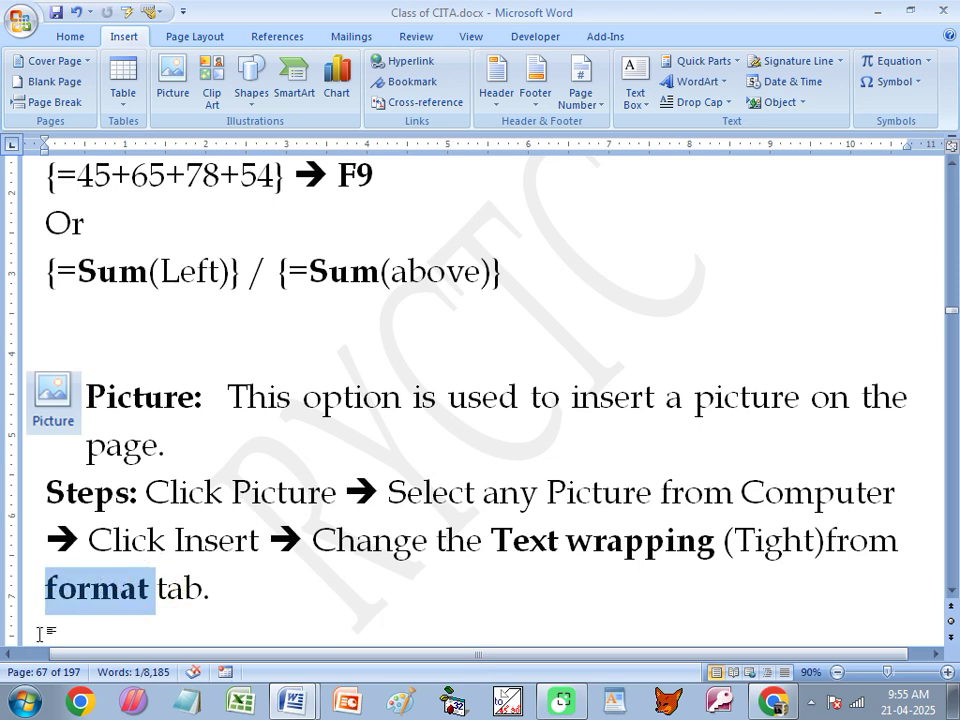
click(409, 492)
scroll(264, 465, down, 5)
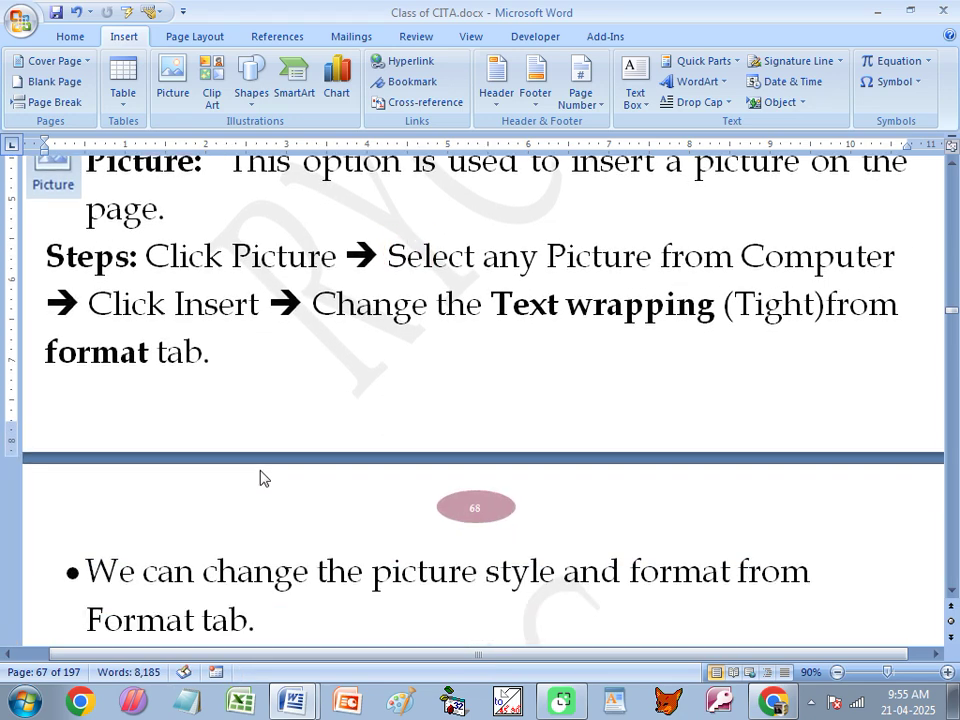
- Make the word "Format" bold in the page 68 bullet about changing the picture style and format
click(375, 575)
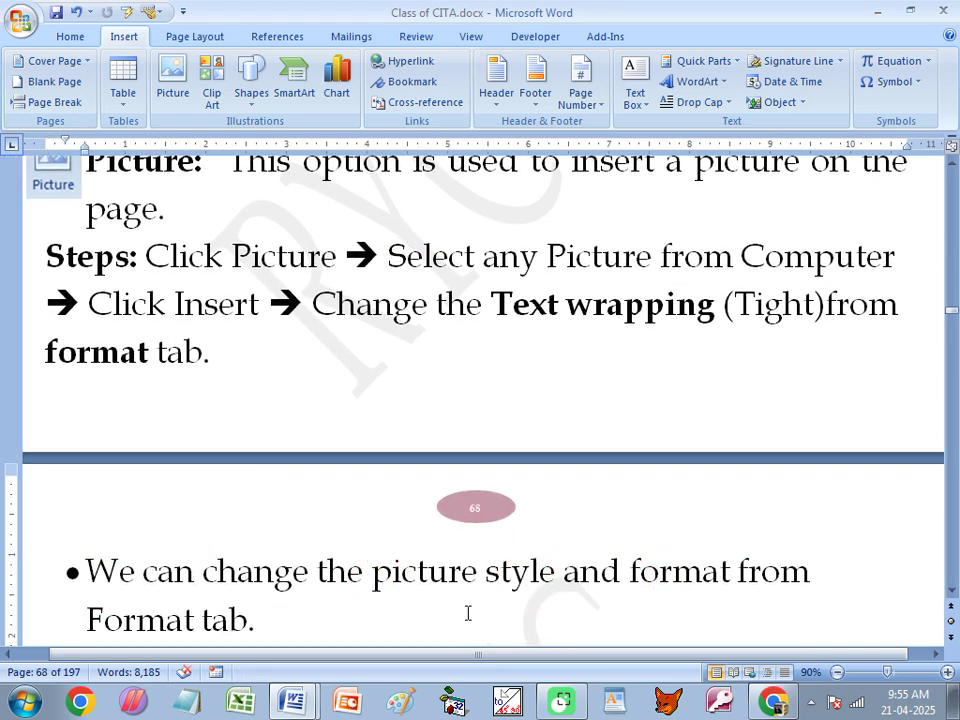
drag(190, 615, 88, 618)
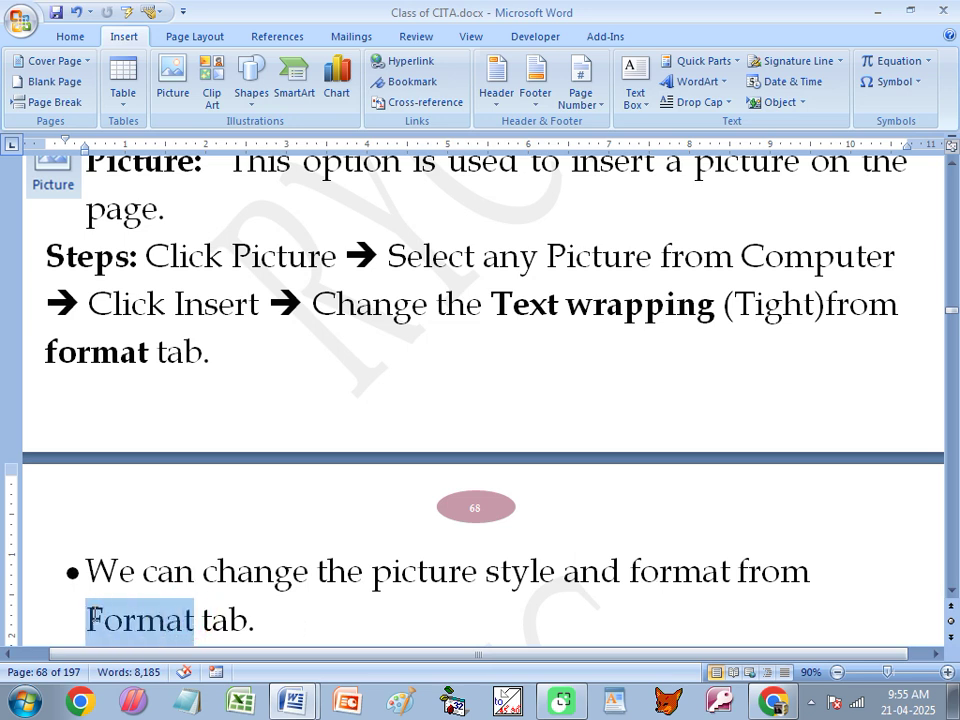
click(102, 587)
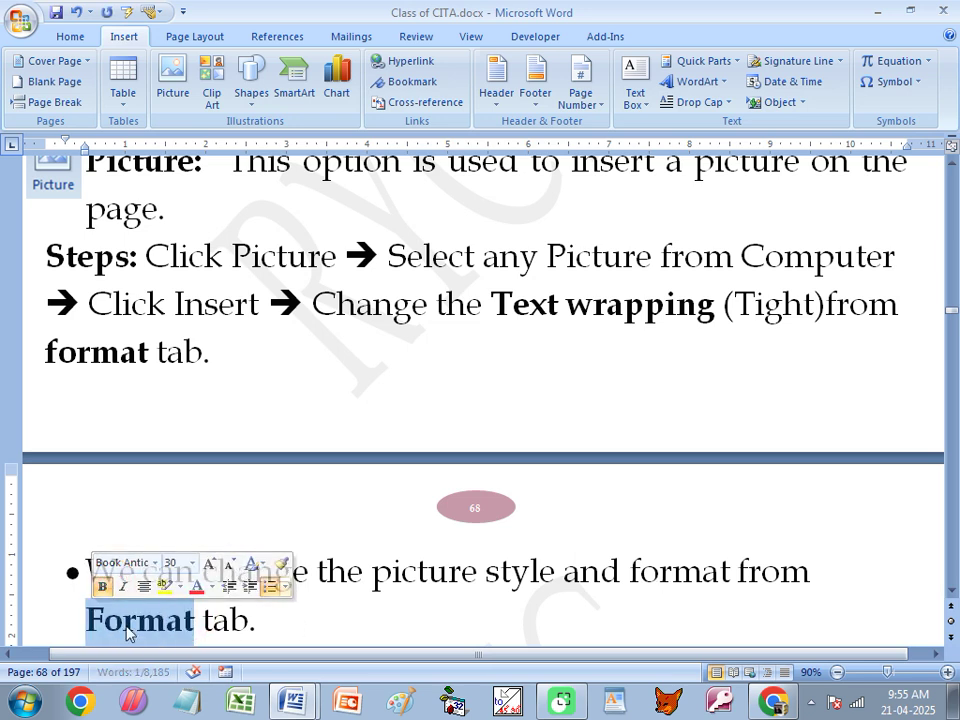
click(512, 572)
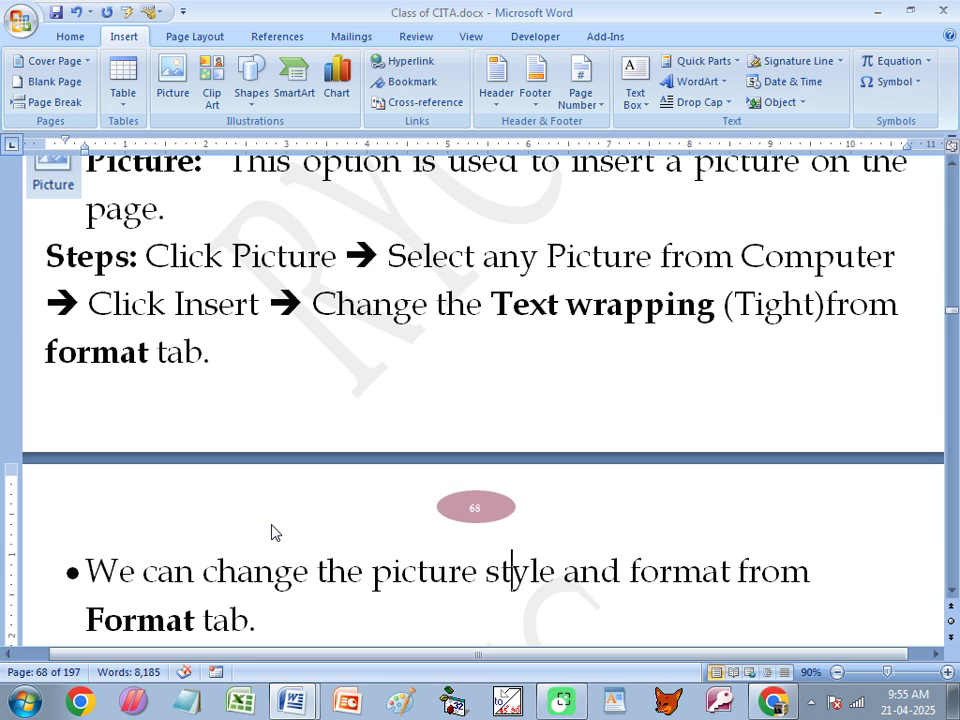
click(512, 572)
- Return to Document1 and select the picture on the page
mouse_move(291, 700)
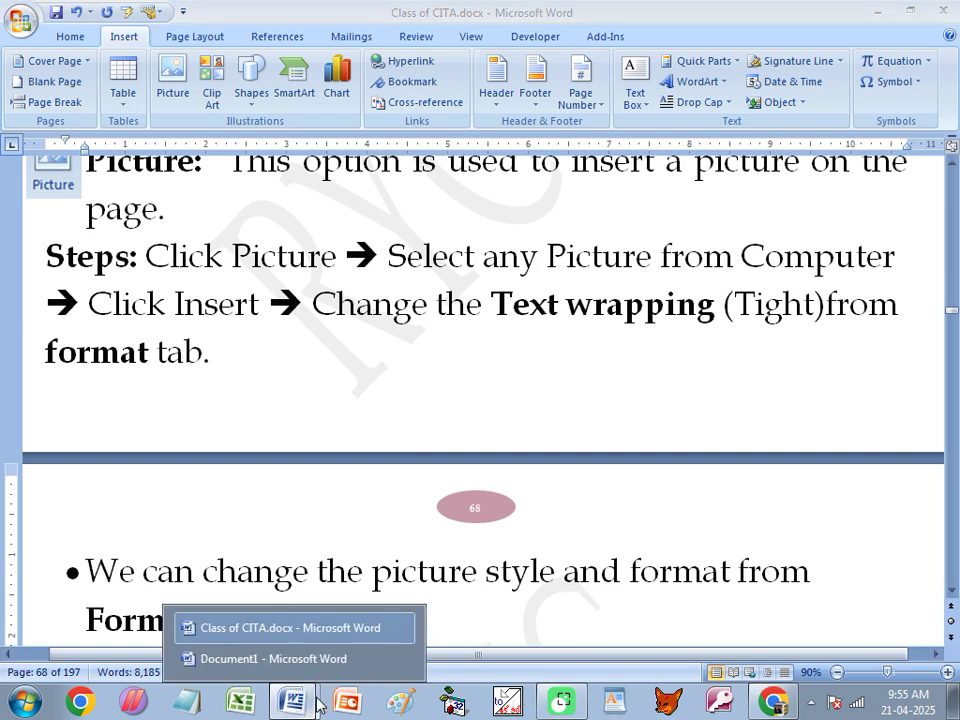
click(267, 659)
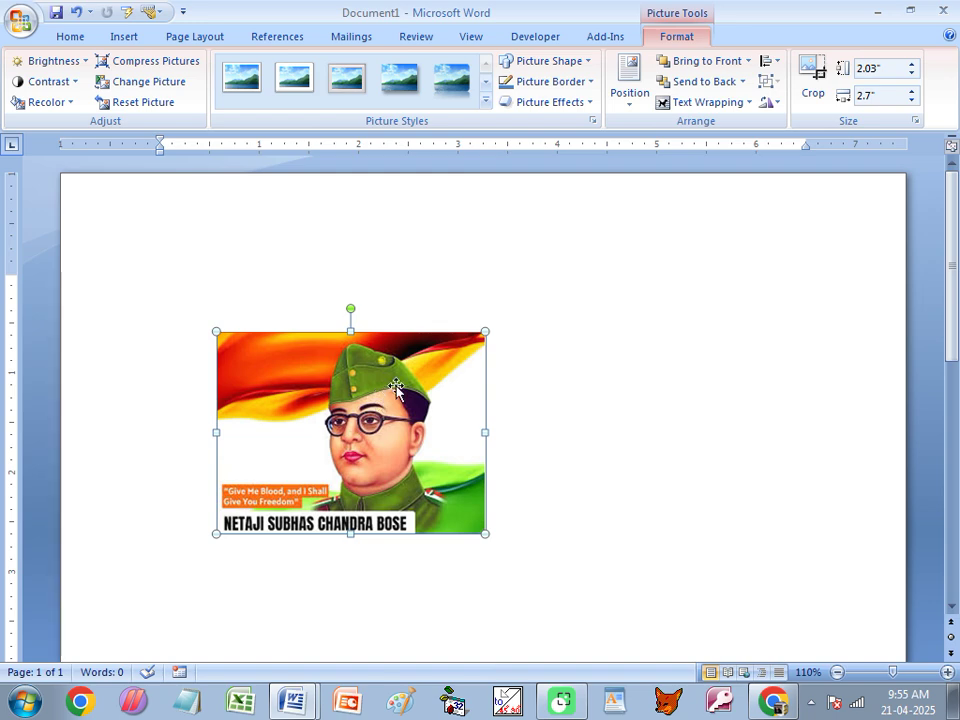
click(630, 328)
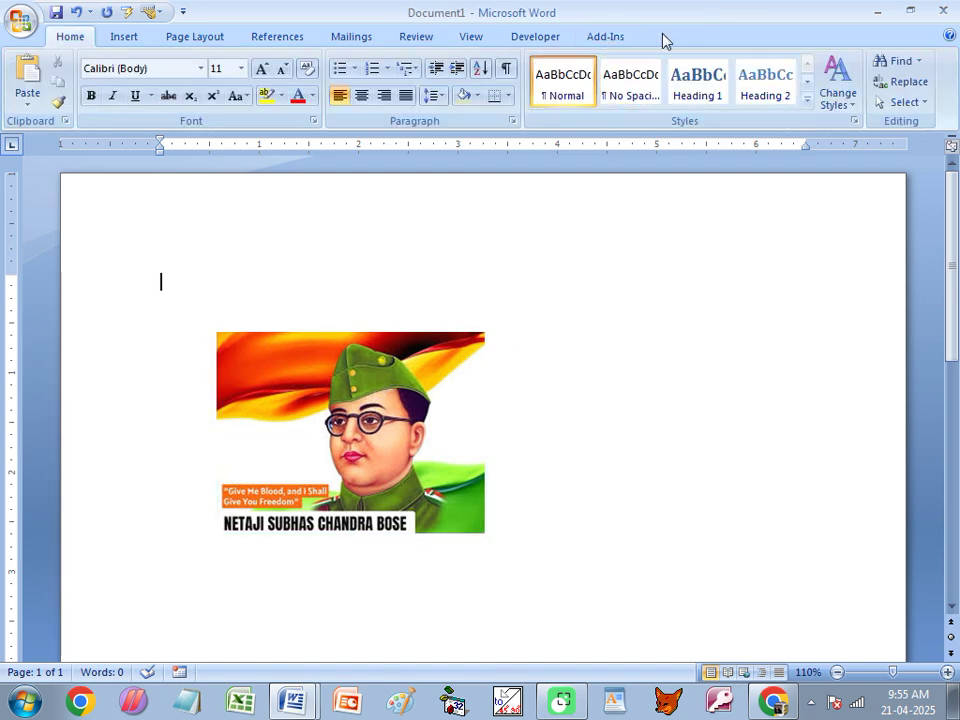
click(335, 400)
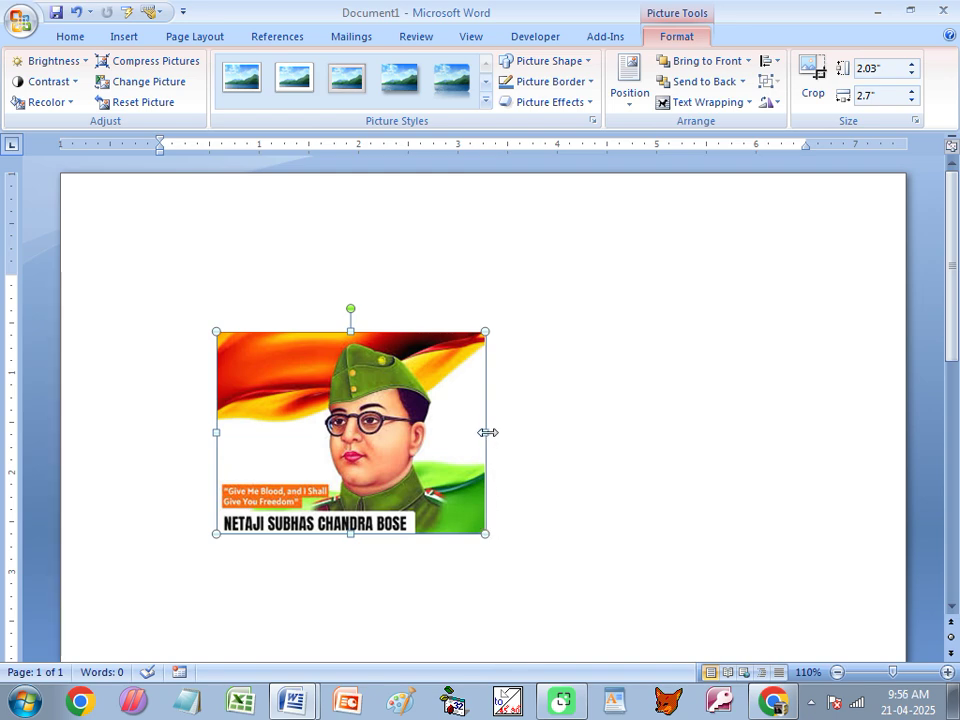
- Stretch the picture to about 4.92" wide and 3.15" high, and move it higher on the page
drag(487, 432, 706, 413)
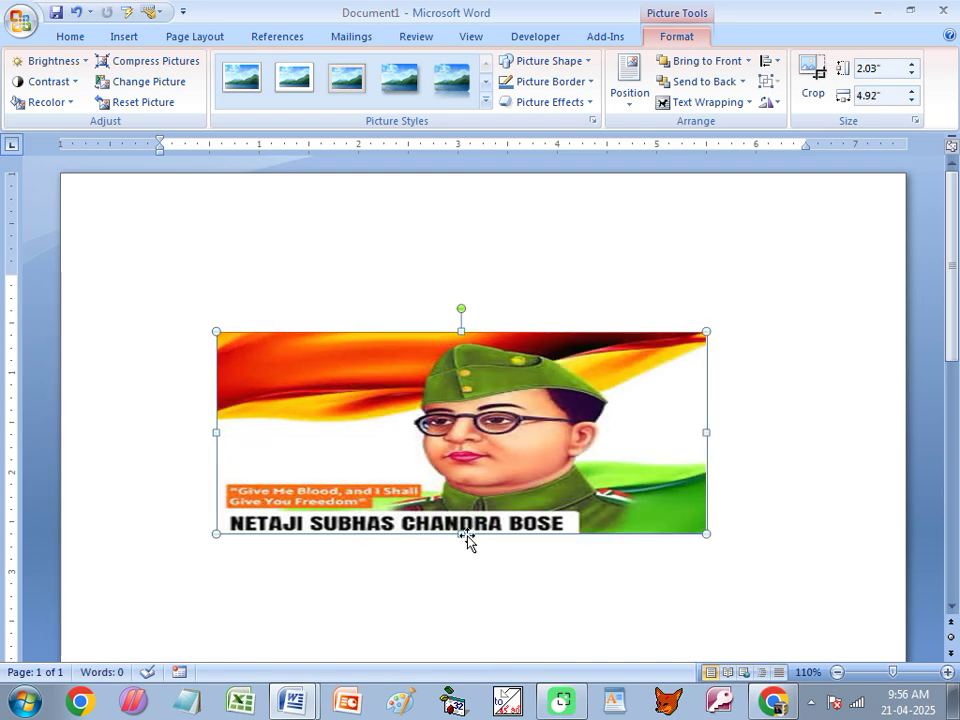
drag(462, 534, 453, 647)
drag(521, 447, 510, 377)
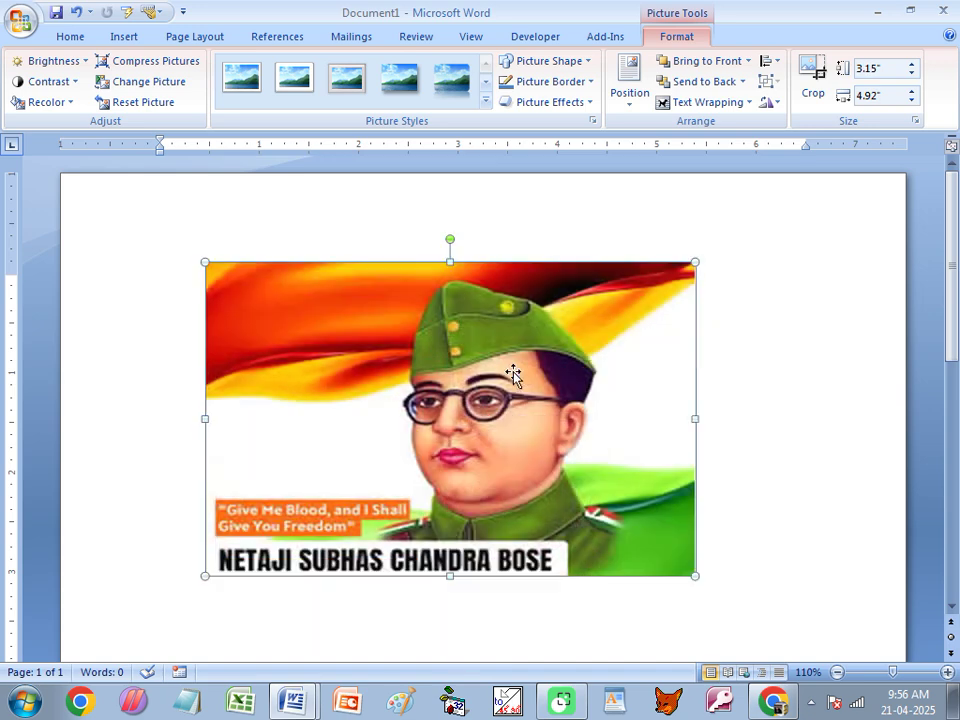
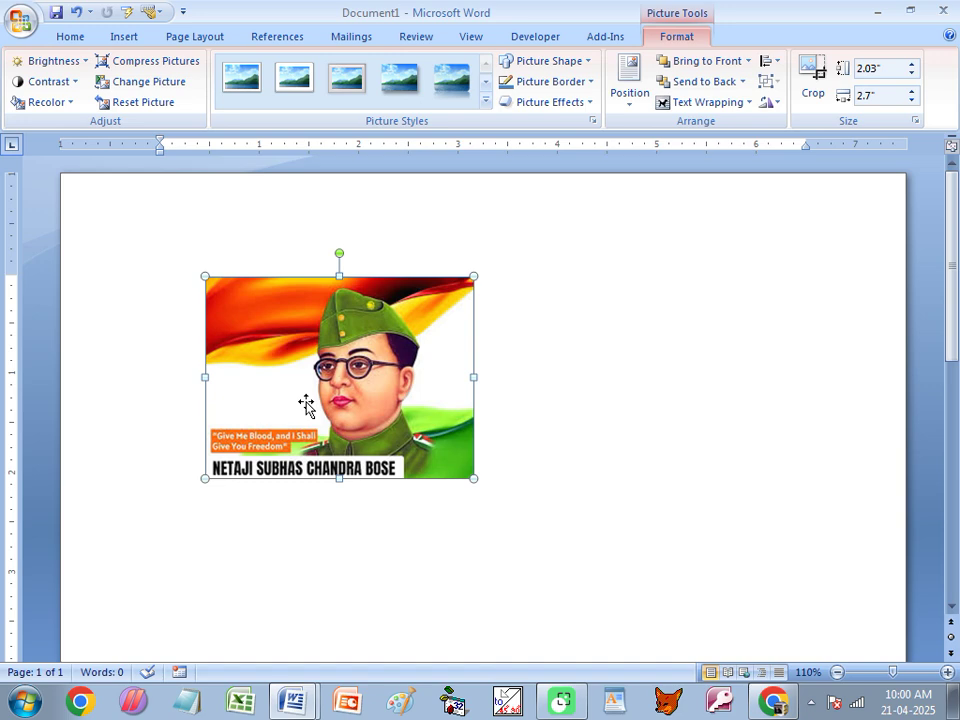
- Enlarge the picture proportionally to about 2.33" high and 3.09" wide, and move it toward the page centre
drag(475, 480, 513, 478)
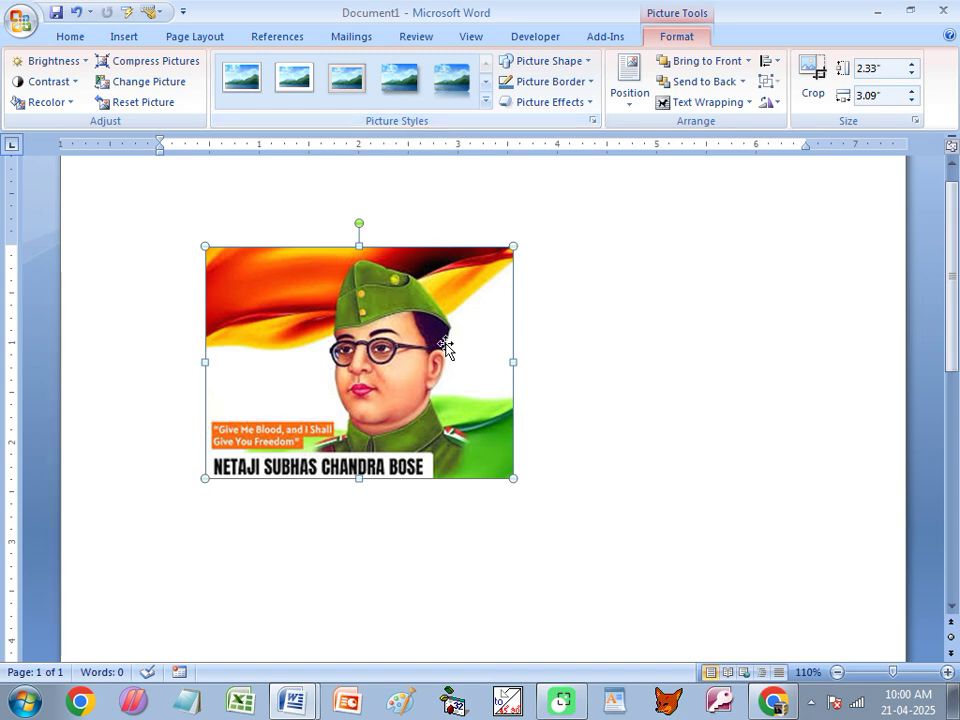
drag(440, 340, 543, 419)
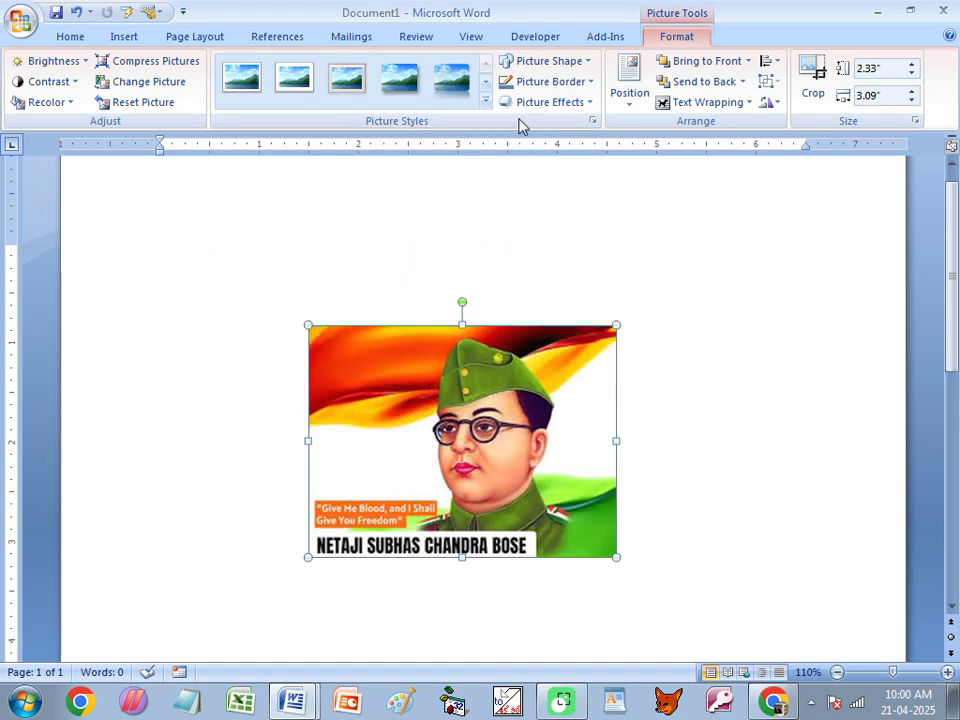
- Apply the white-framed picture style with a slanted perspective shadow to the picture, then deselect it
click(487, 104)
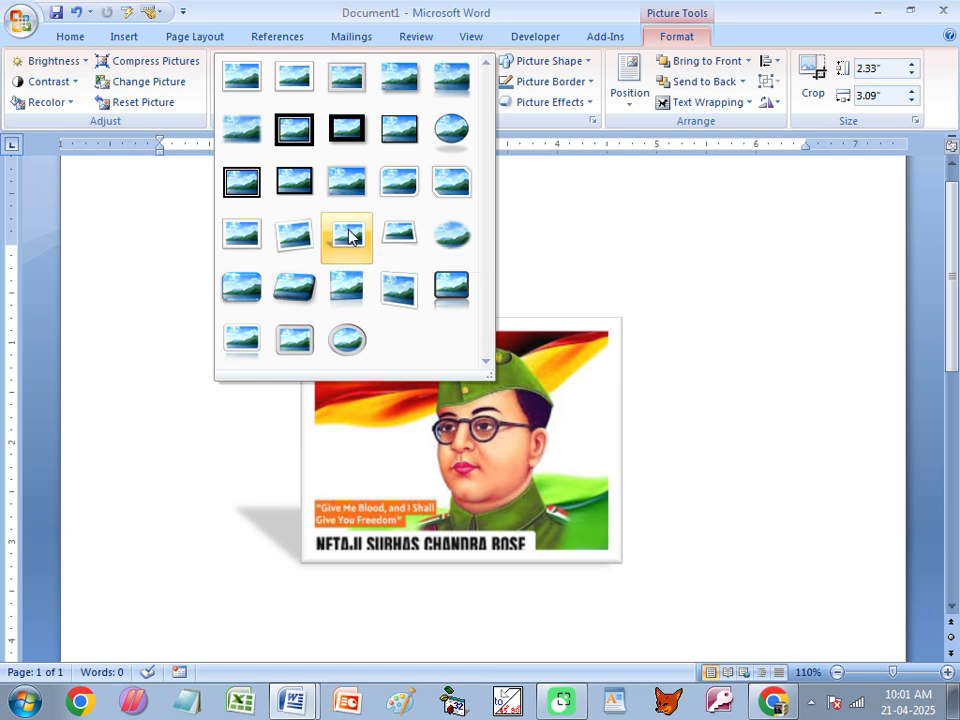
click(348, 236)
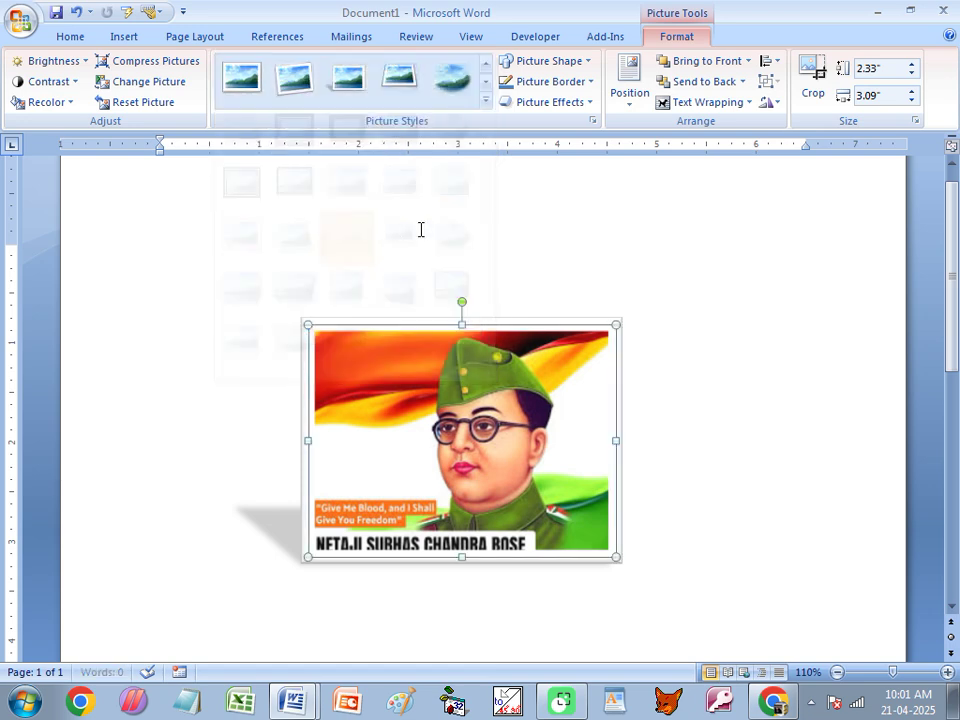
click(737, 457)
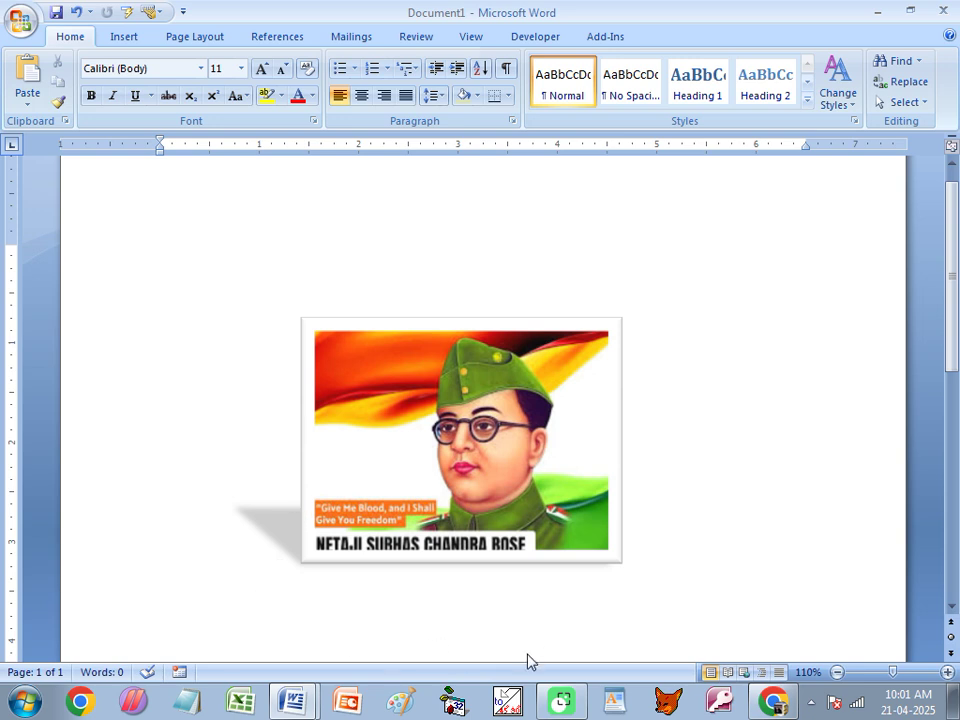
- Reselect the picture and apply the white-framed style with snipped diagonal corners, then deselect it
double_click(332, 328)
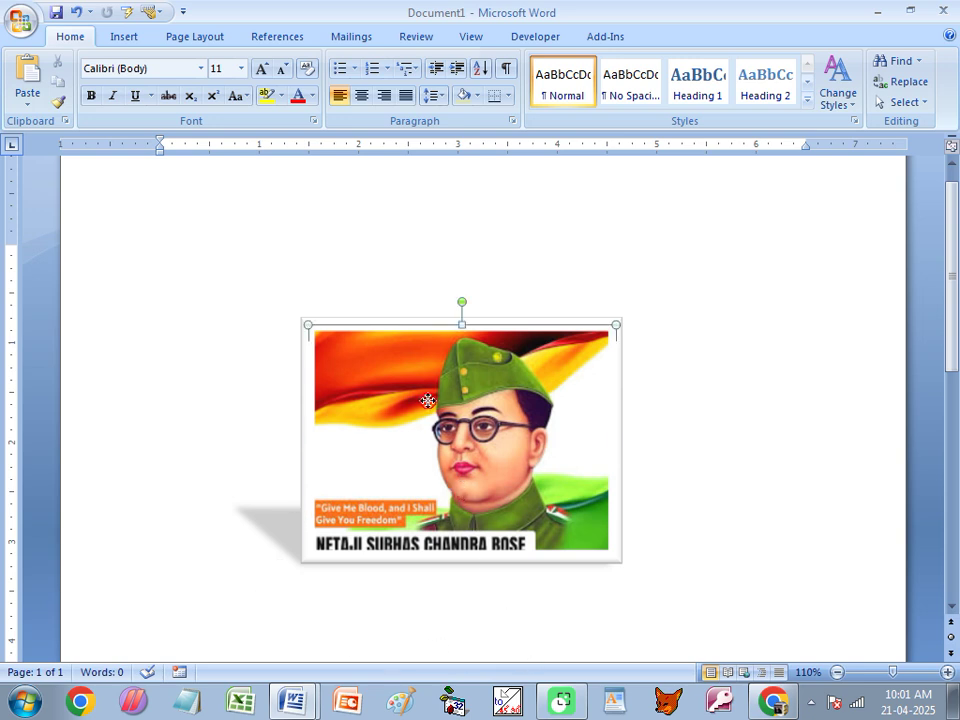
click(485, 101)
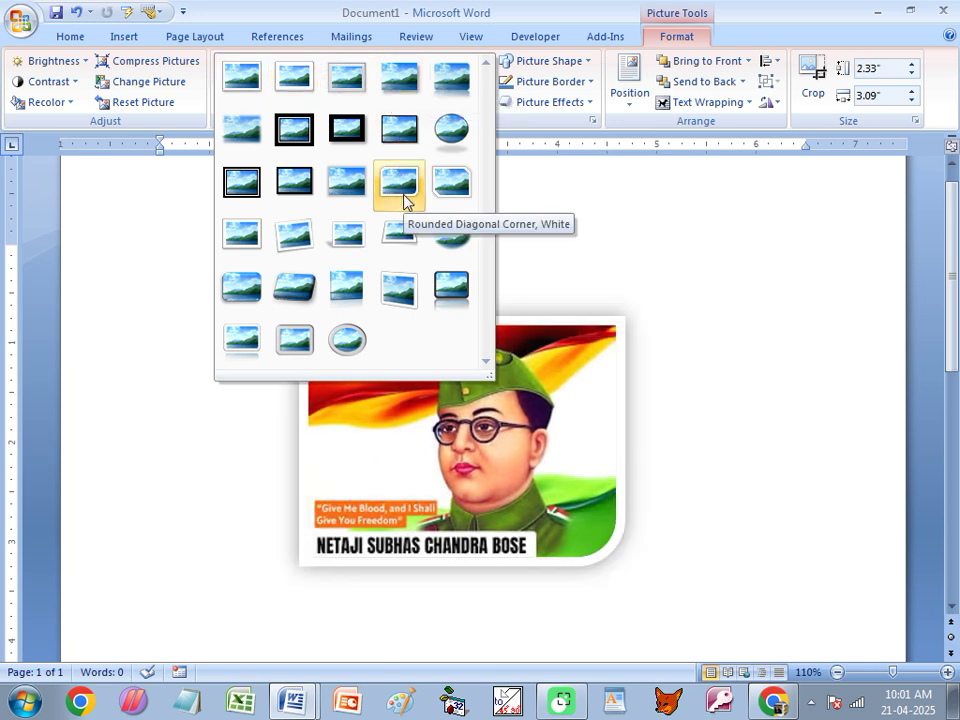
click(451, 183)
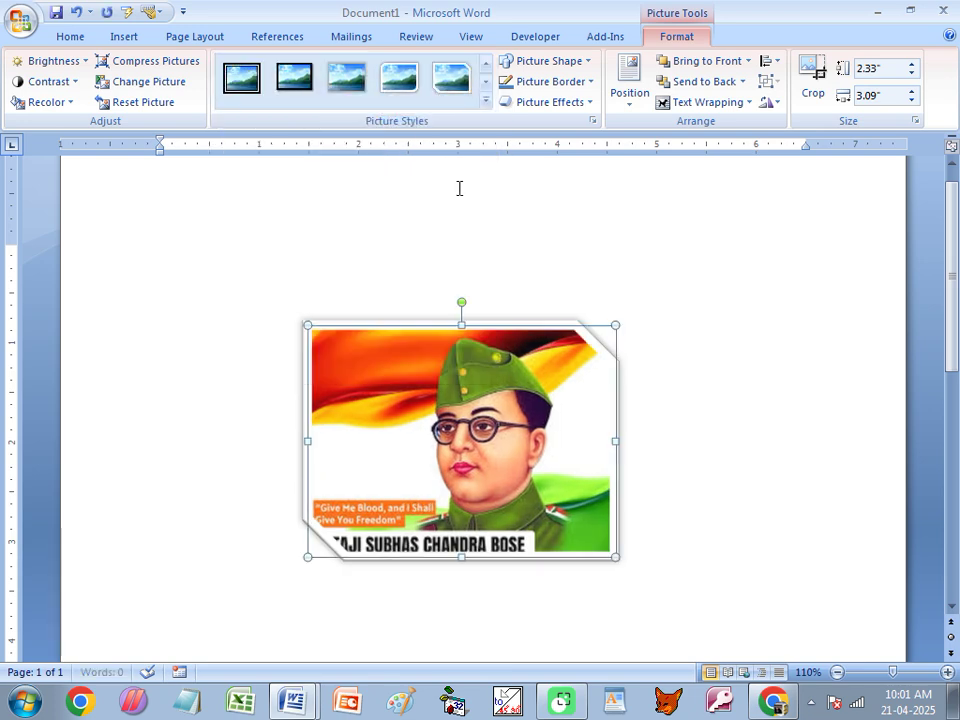
click(713, 372)
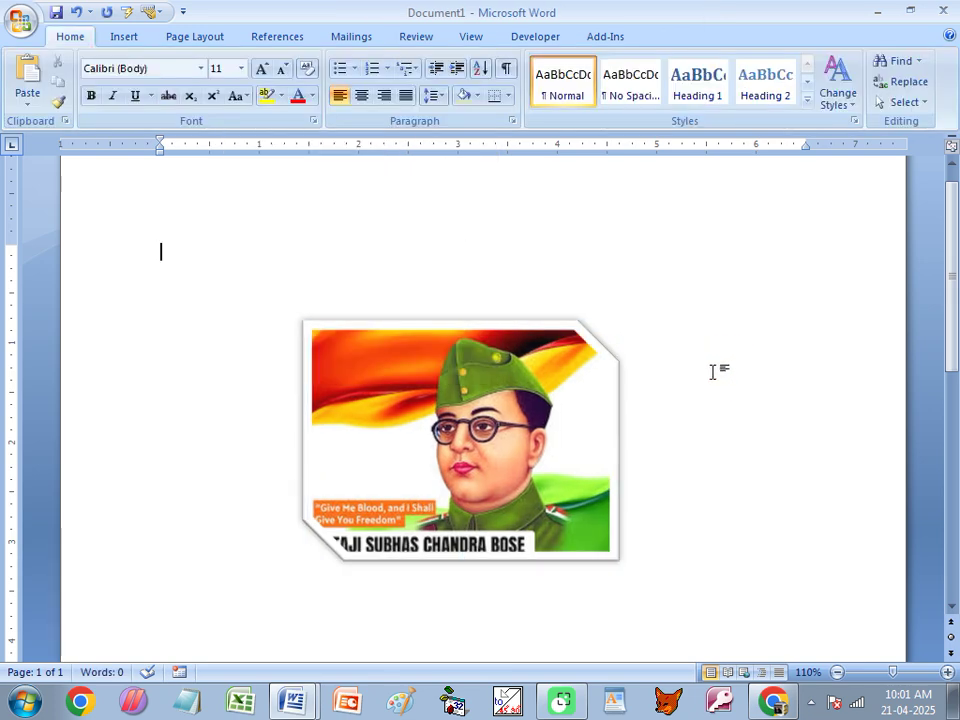
- Select the picture and change its shape to a heart
click(542, 439)
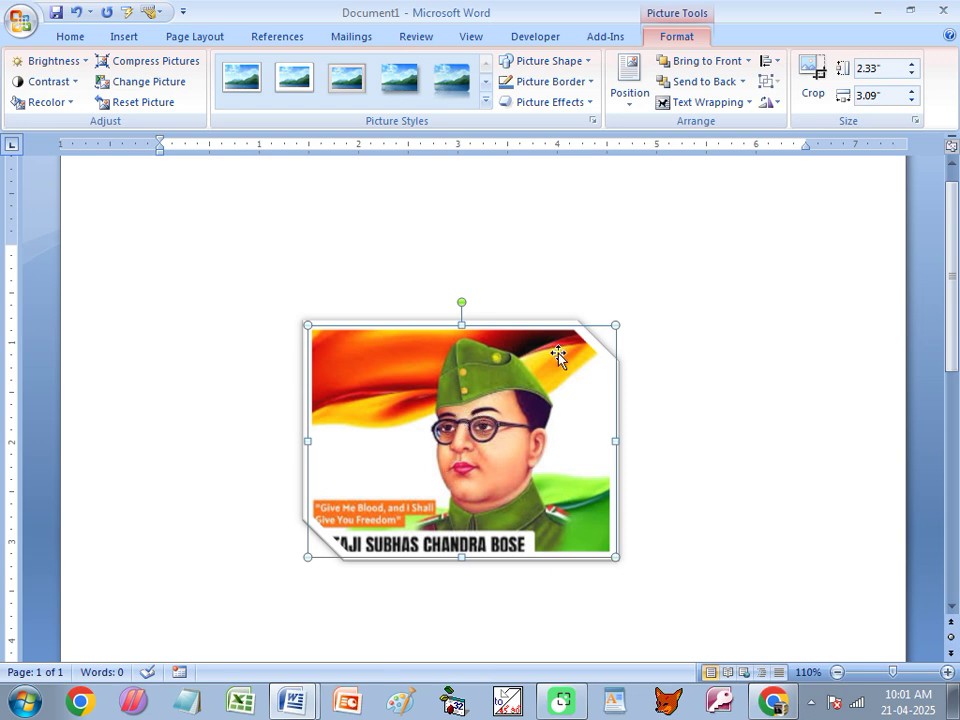
click(485, 100)
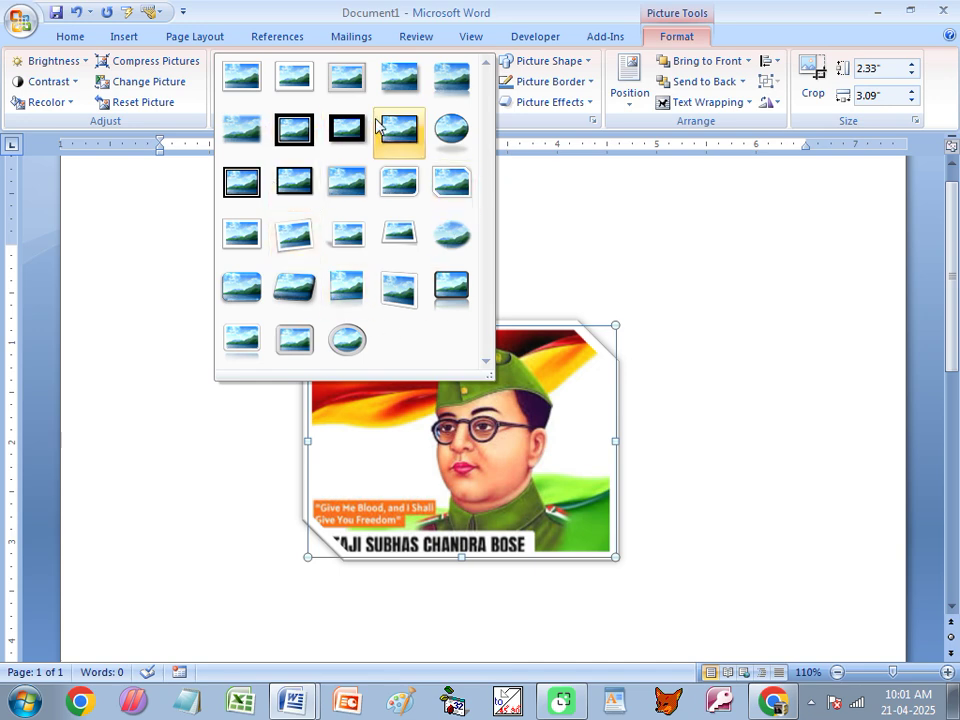
click(399, 181)
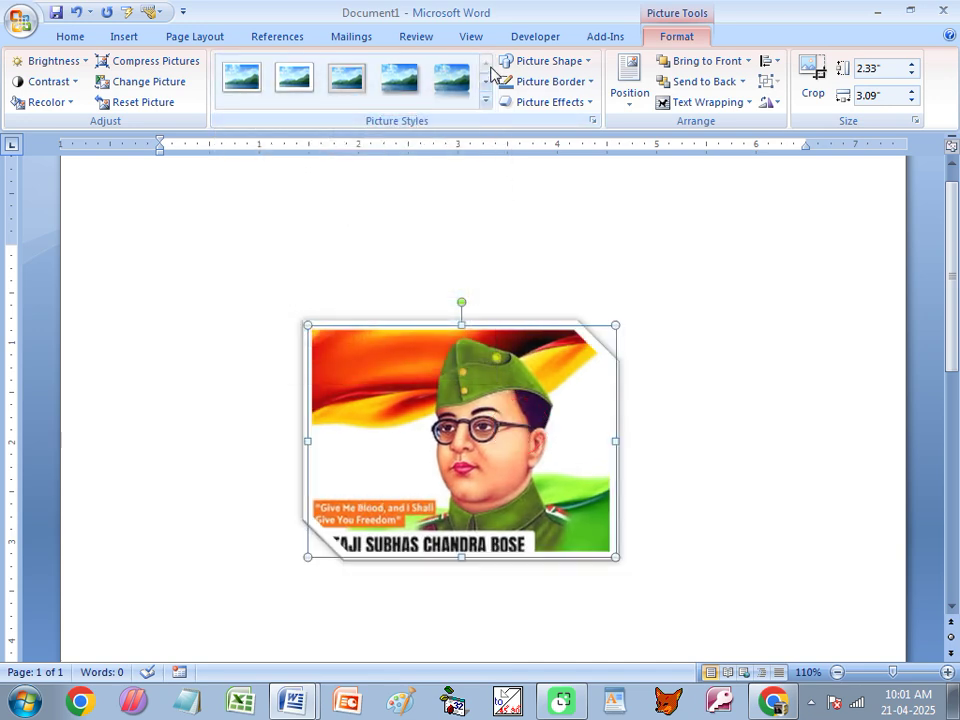
click(548, 64)
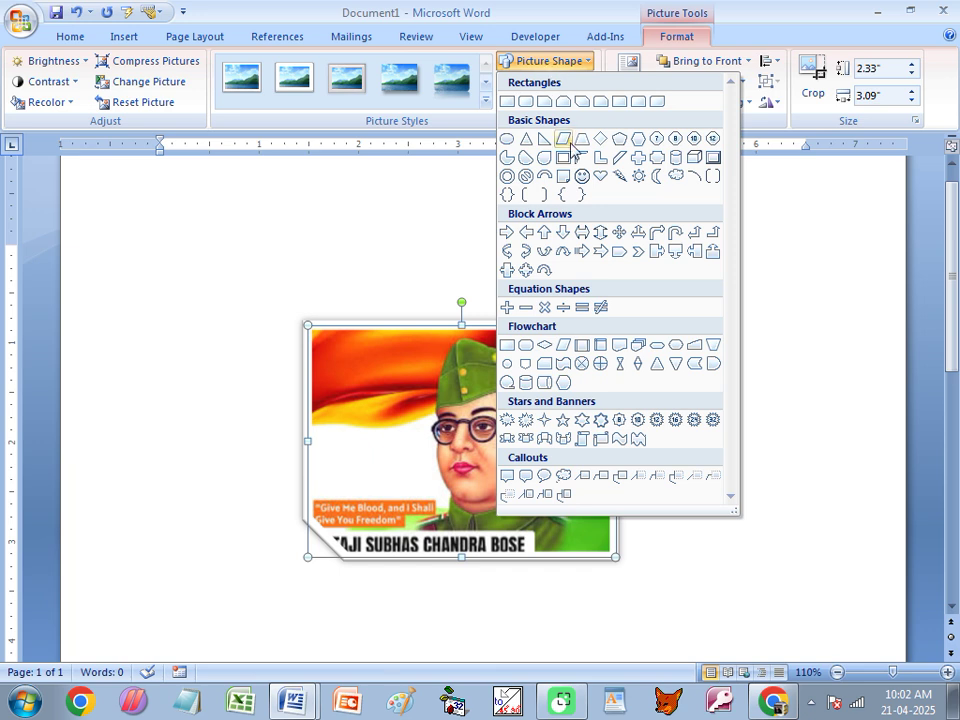
click(600, 177)
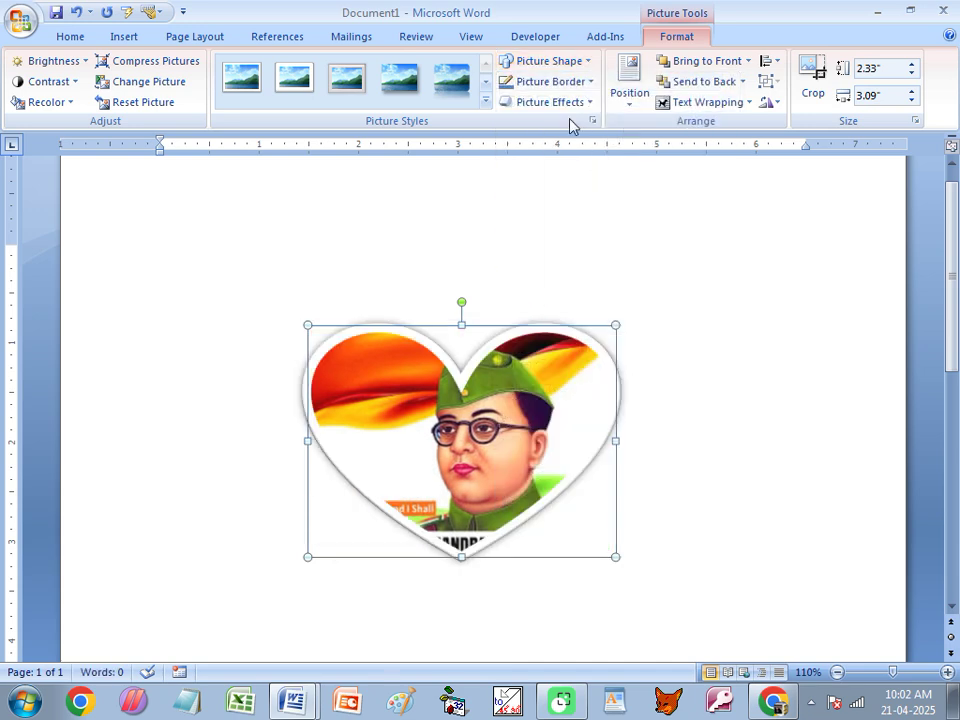
- Change the picture's shape to a cloud and then to a 7-point star
click(558, 66)
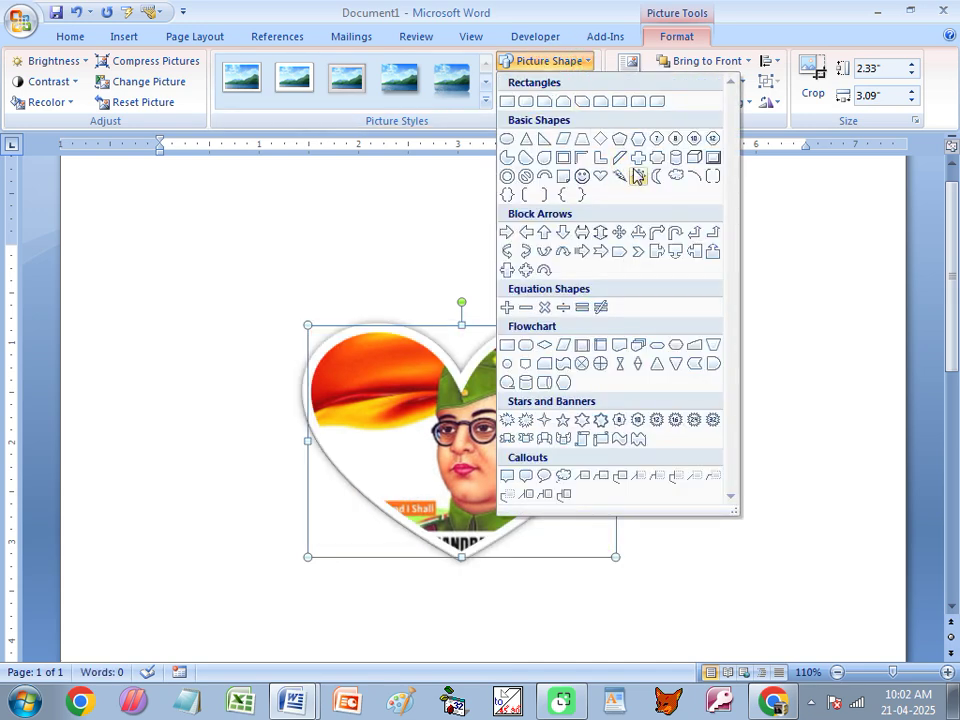
click(677, 178)
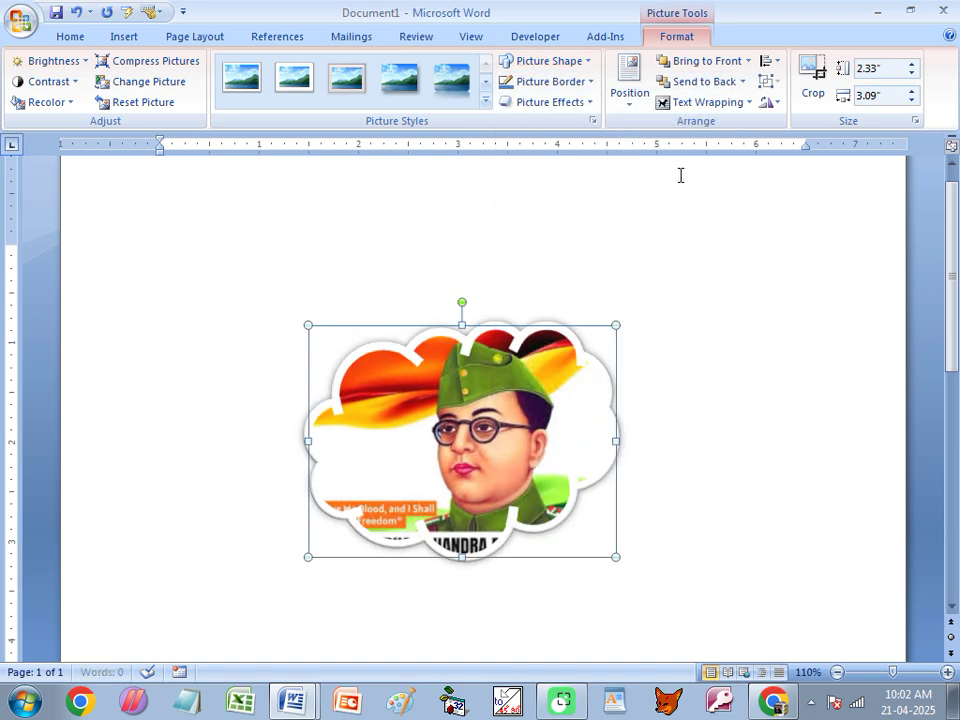
click(569, 61)
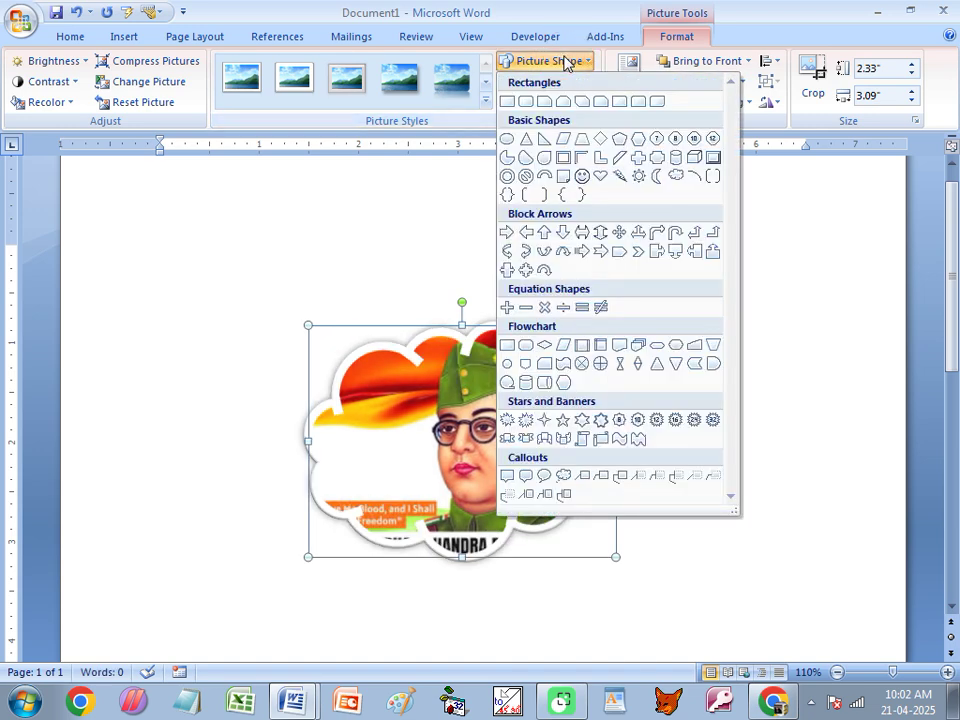
click(601, 421)
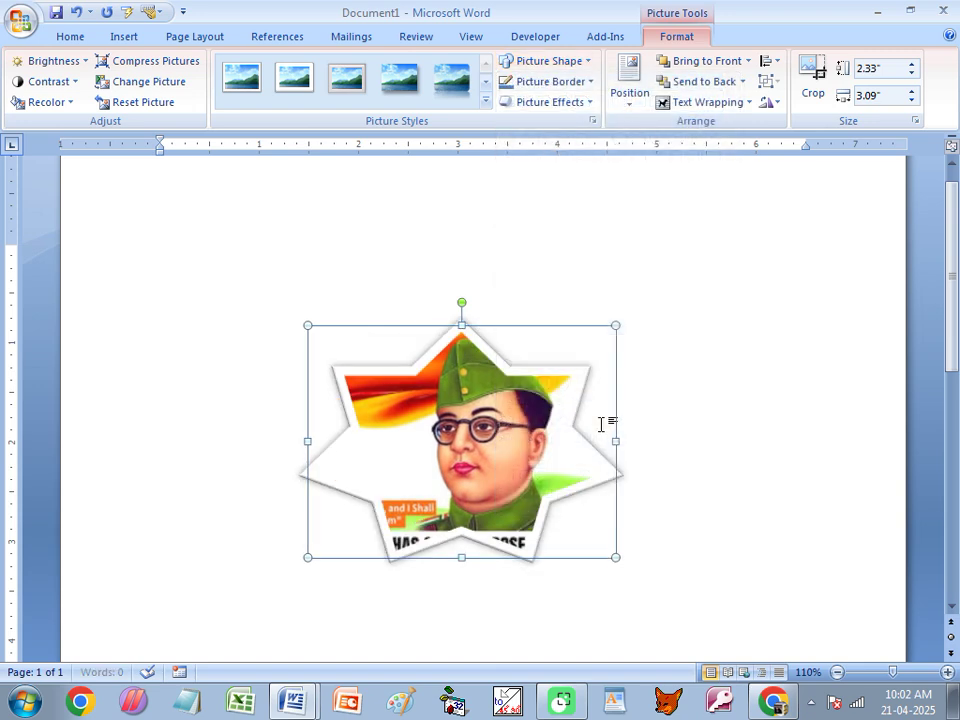
- Change the picture's shape to a rounded rectangle and then to a 12-point star
click(553, 63)
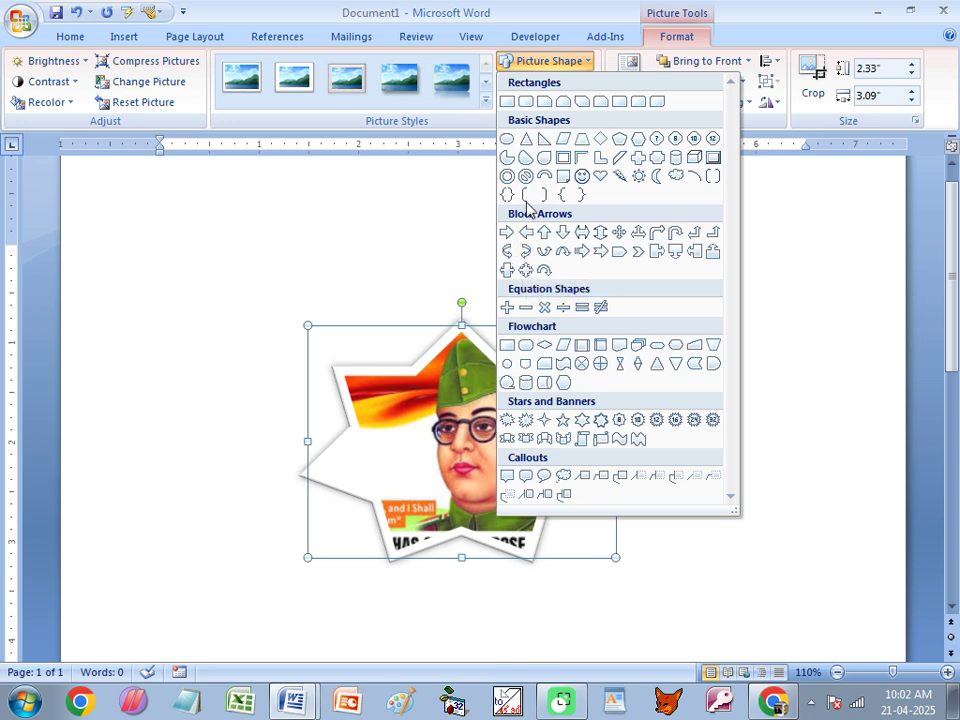
click(524, 104)
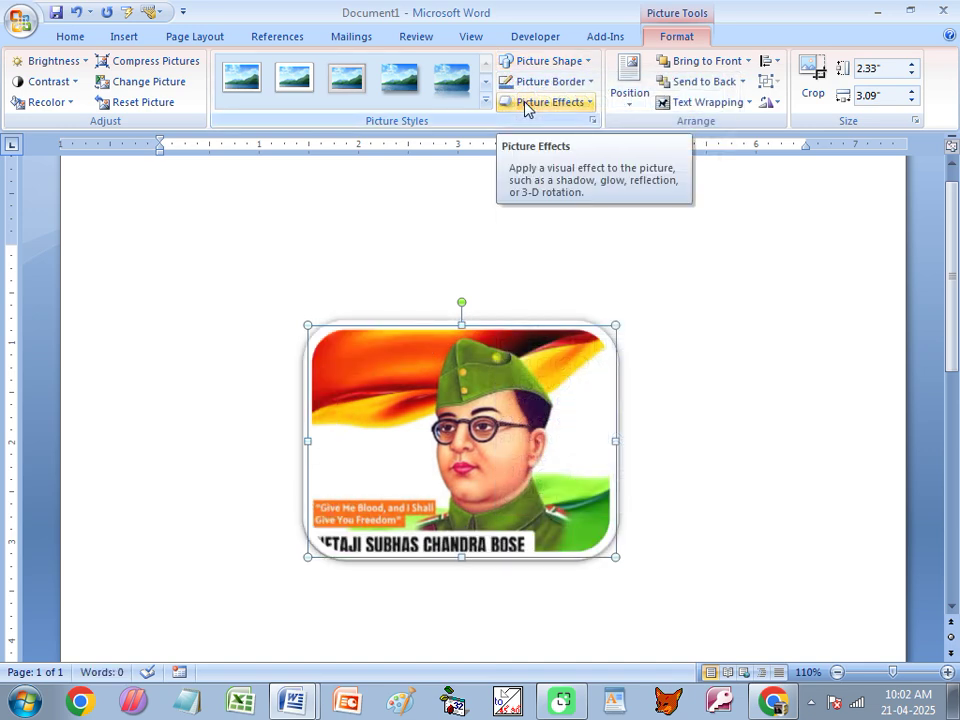
click(545, 62)
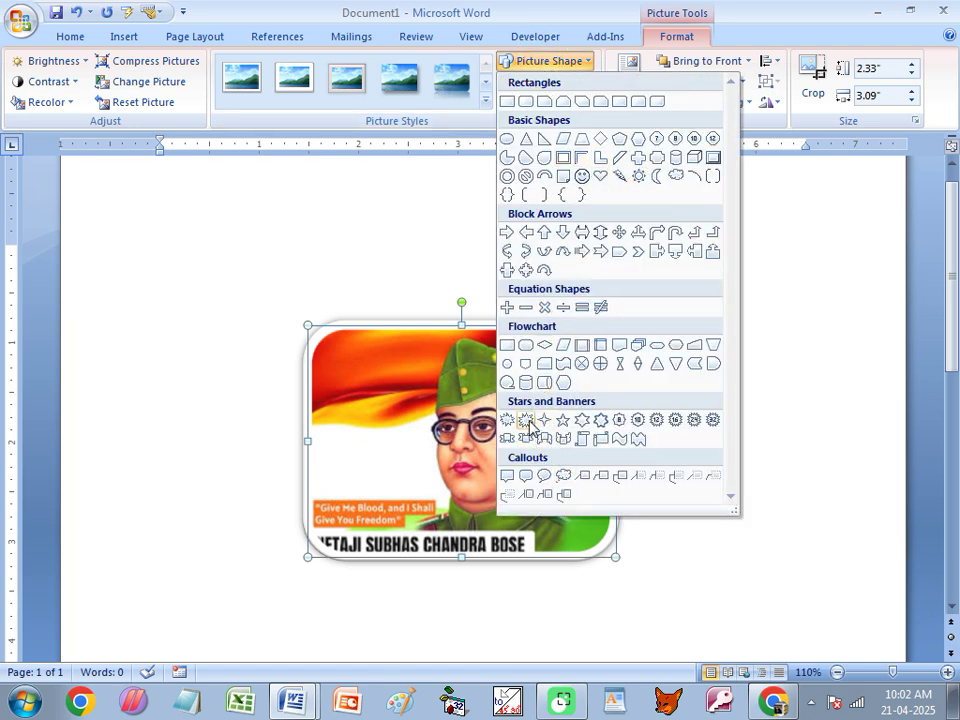
click(640, 421)
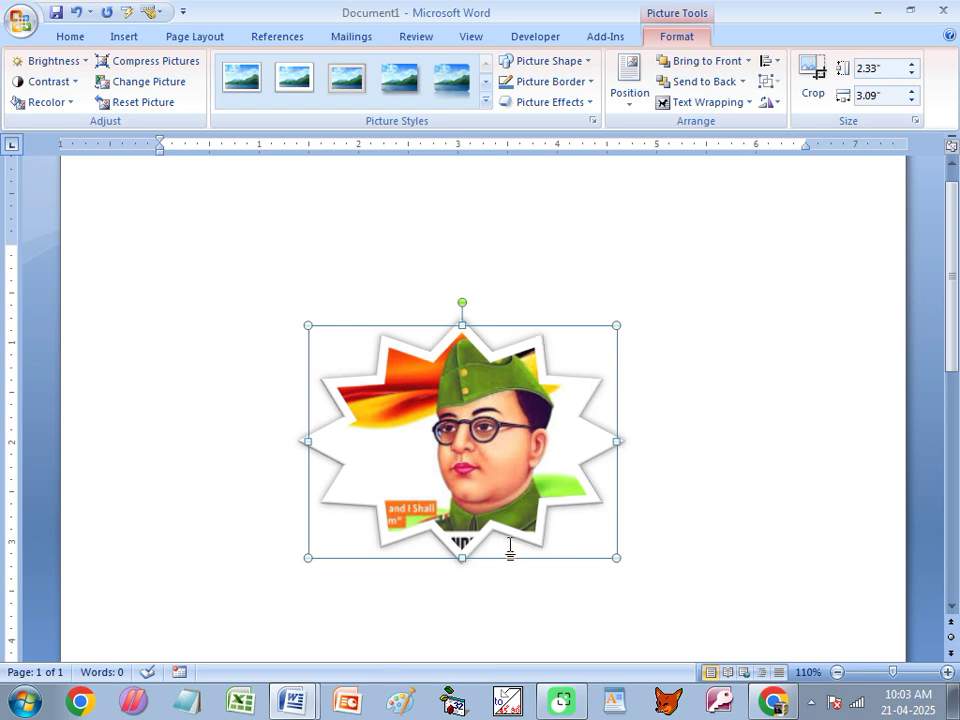
click(558, 61)
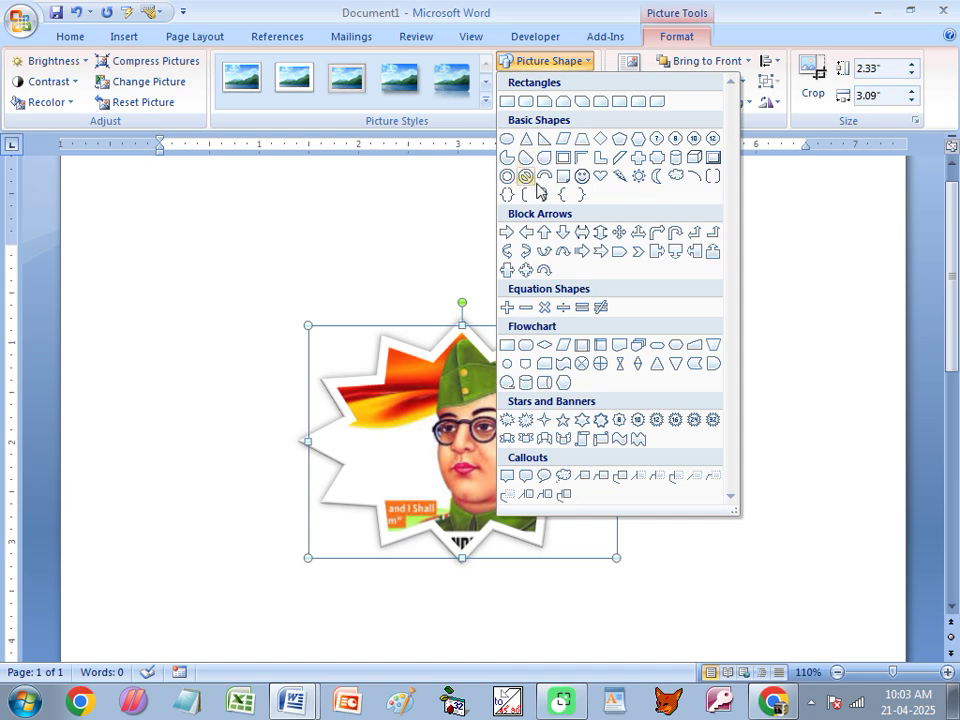
click(545, 61)
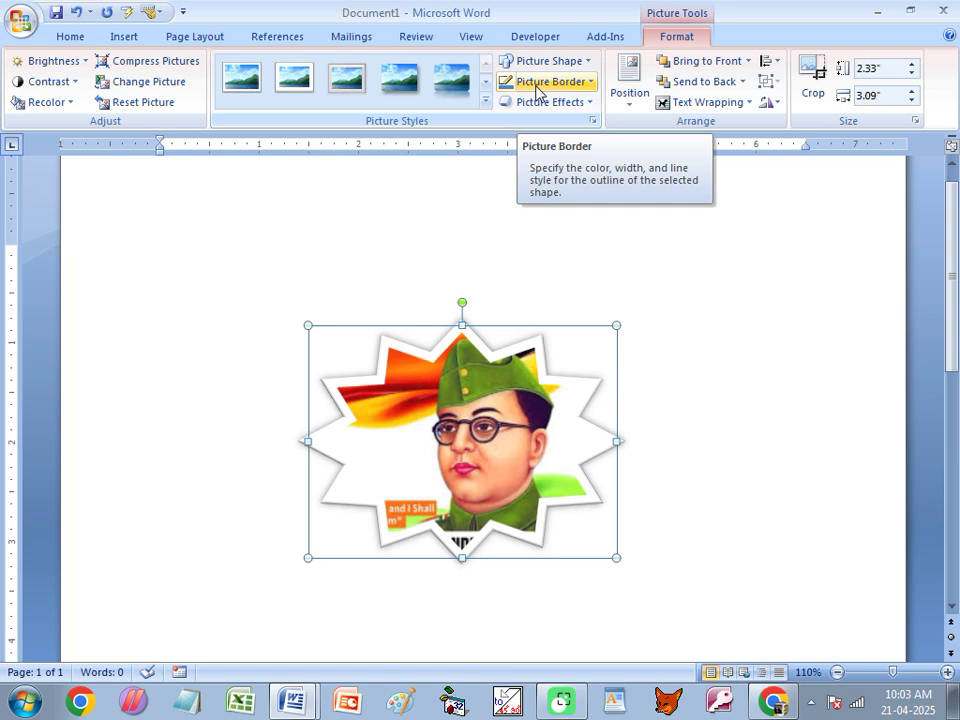
- Give the star-shaped picture a purple border with a weight of 2¼ pt
click(550, 81)
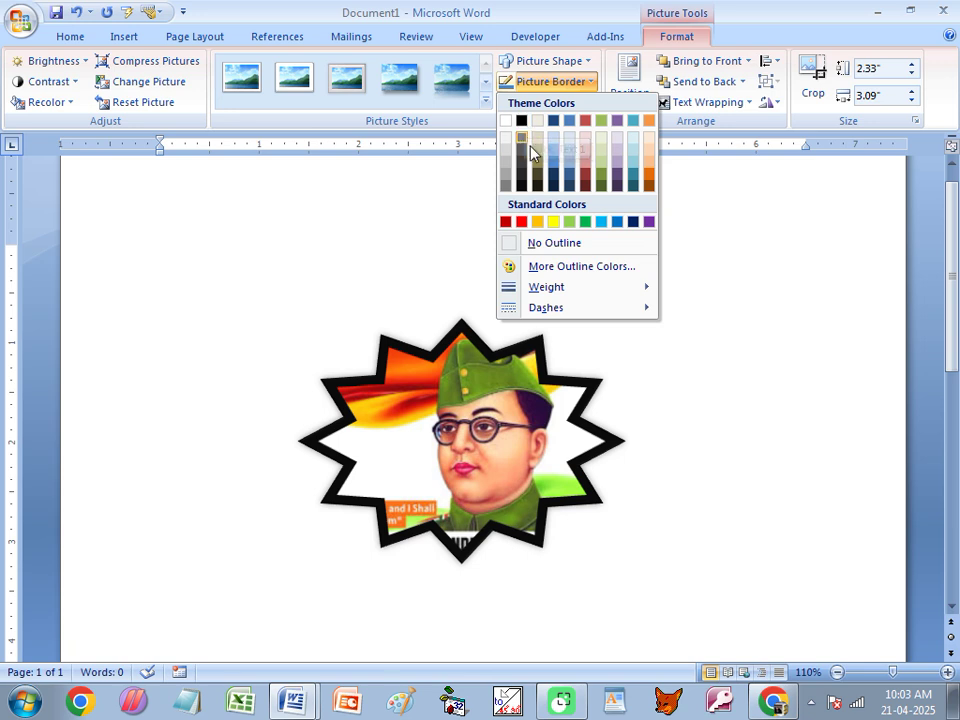
click(650, 222)
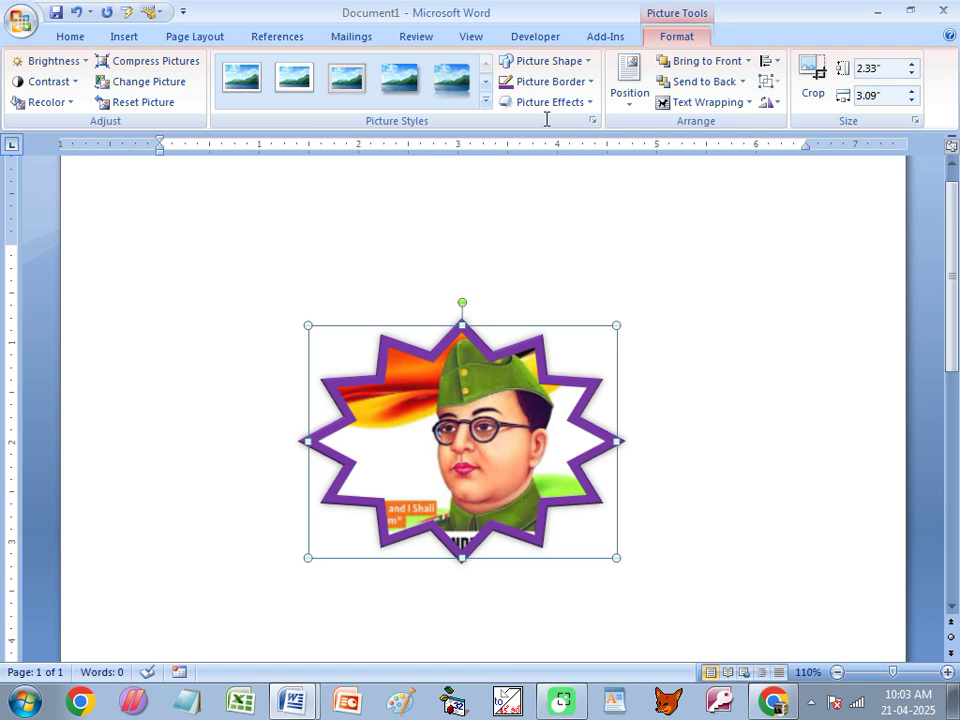
click(575, 83)
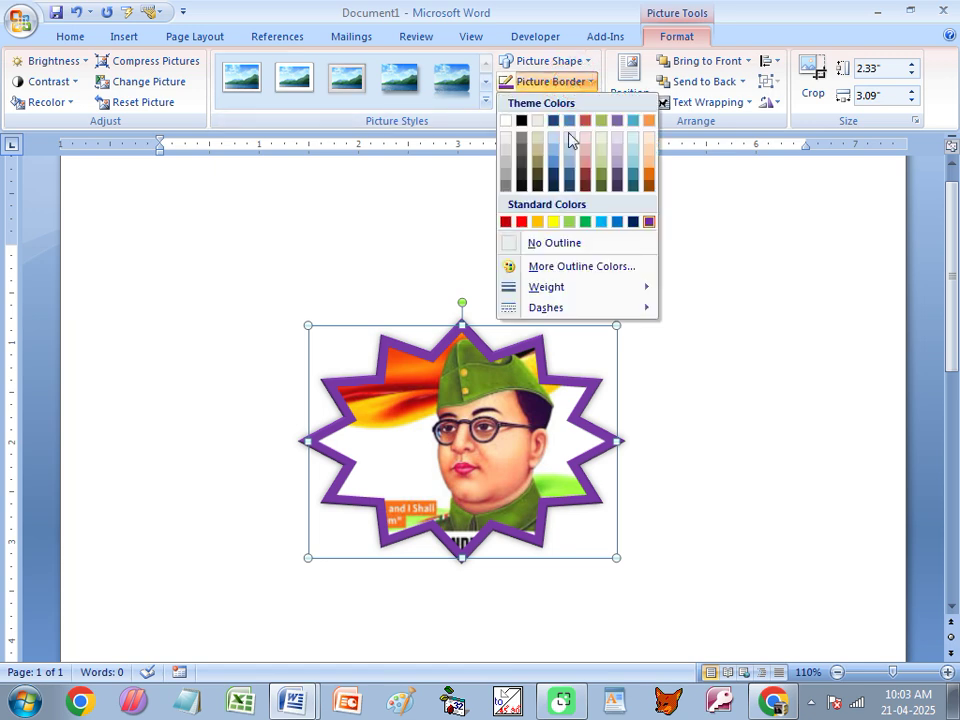
mouse_move(542, 292)
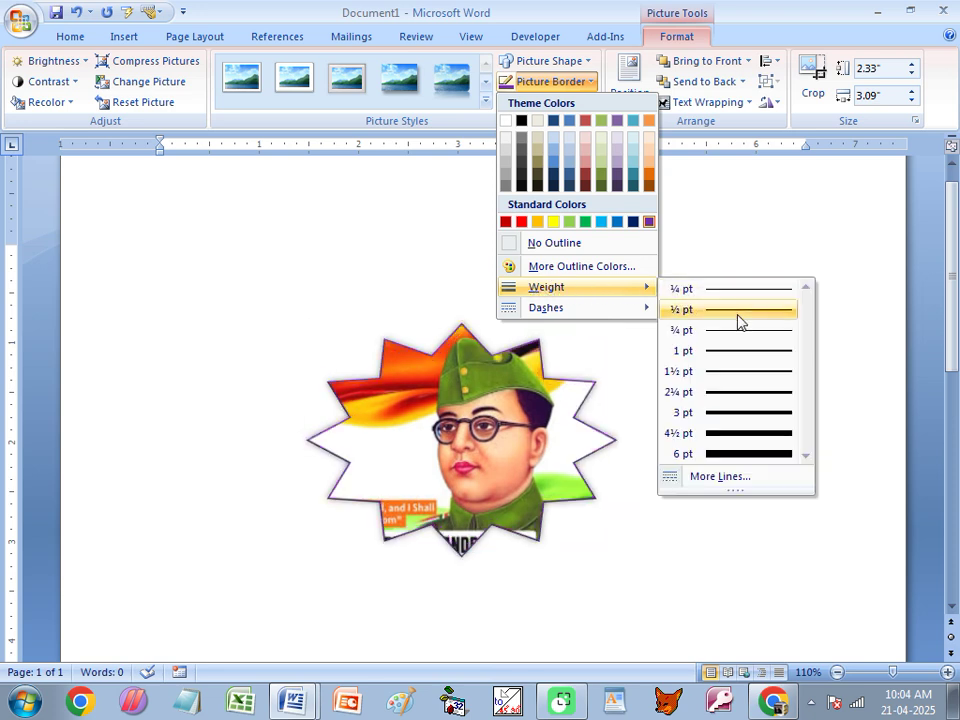
click(740, 396)
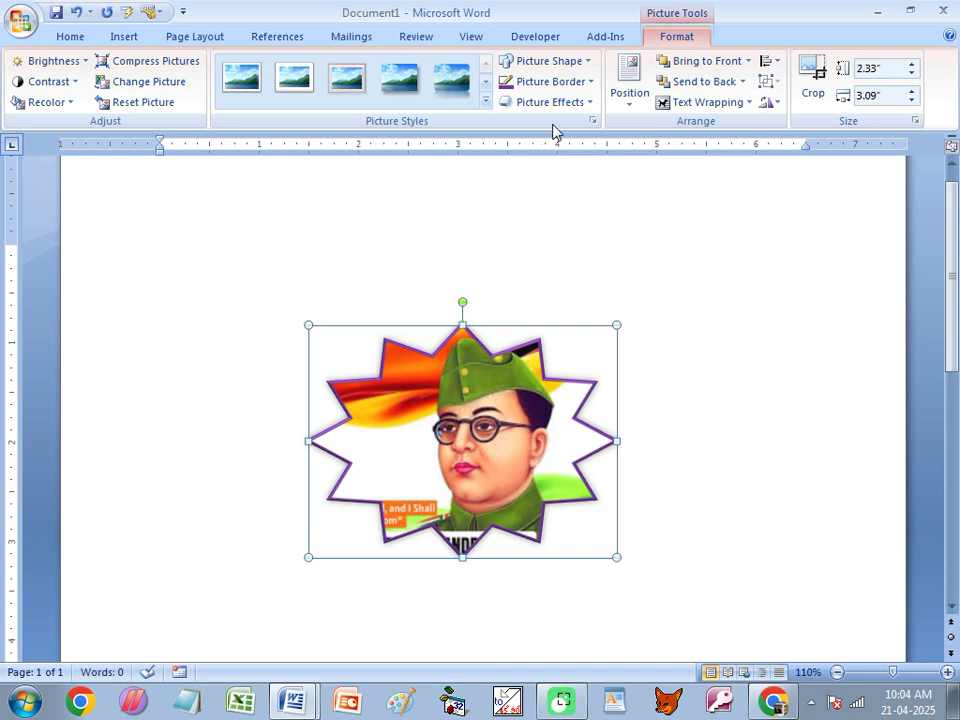
click(566, 88)
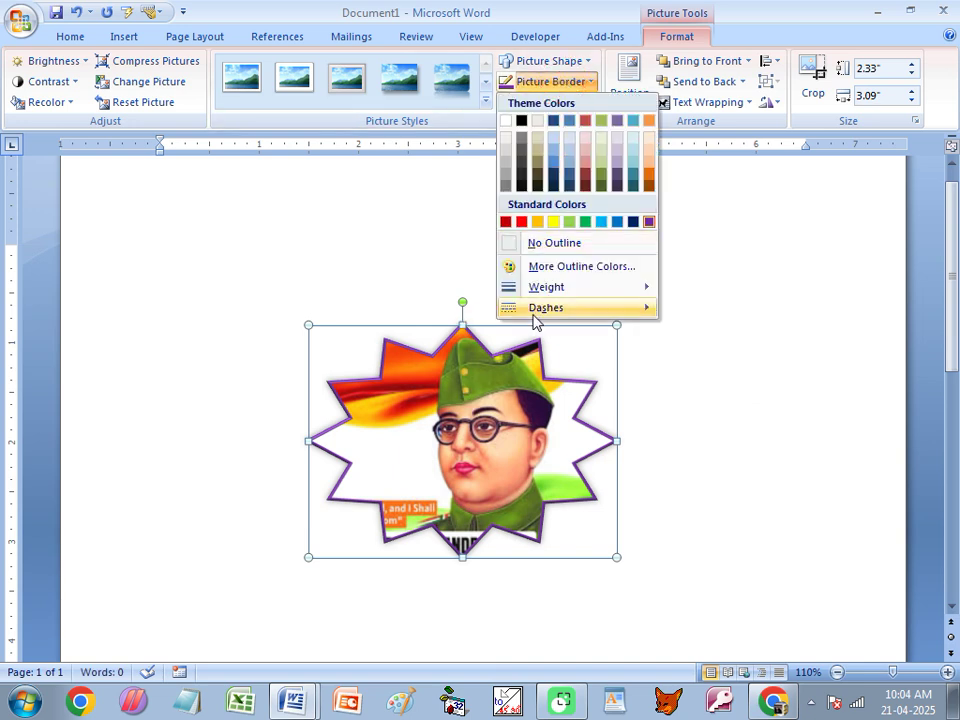
mouse_move(533, 316)
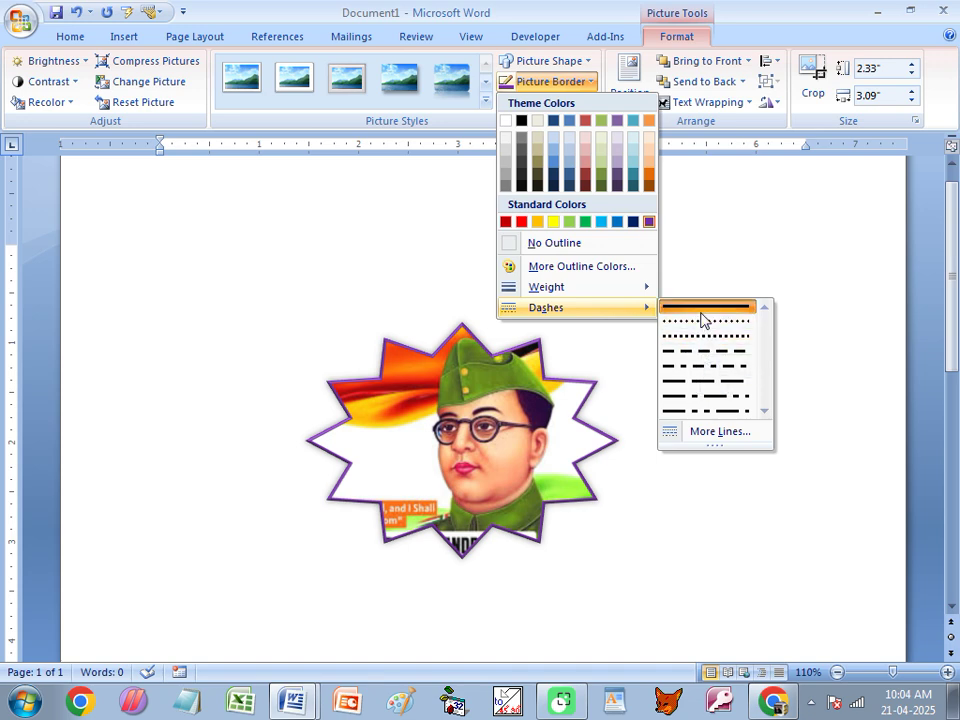
click(550, 82)
- Set the picture's shape to a plain rectangle and apply the soft-edged rectangular picture style
click(542, 60)
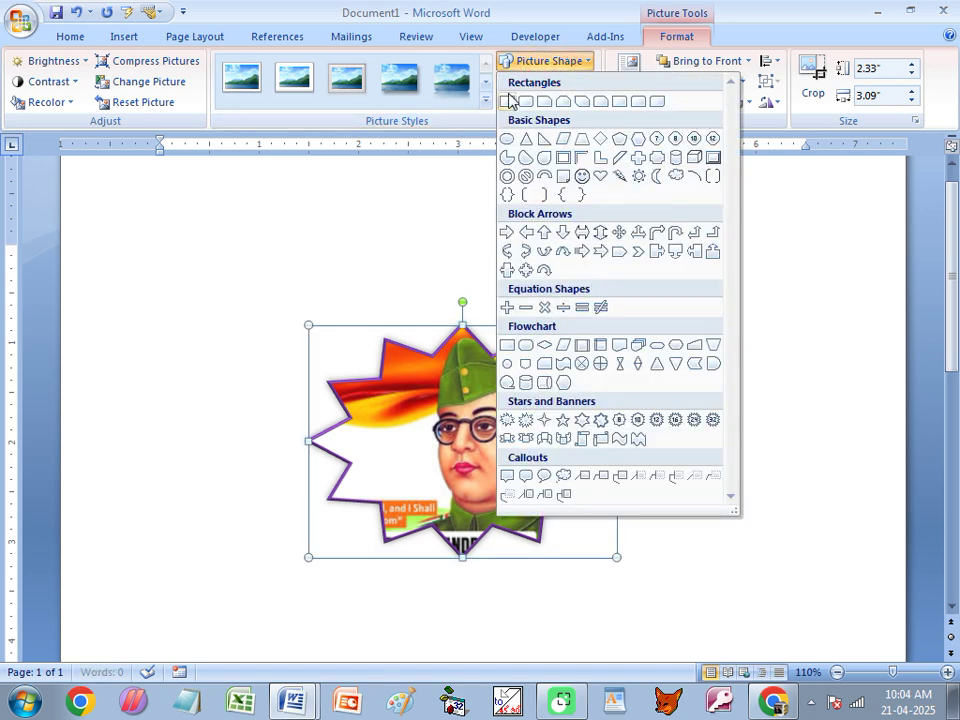
click(507, 101)
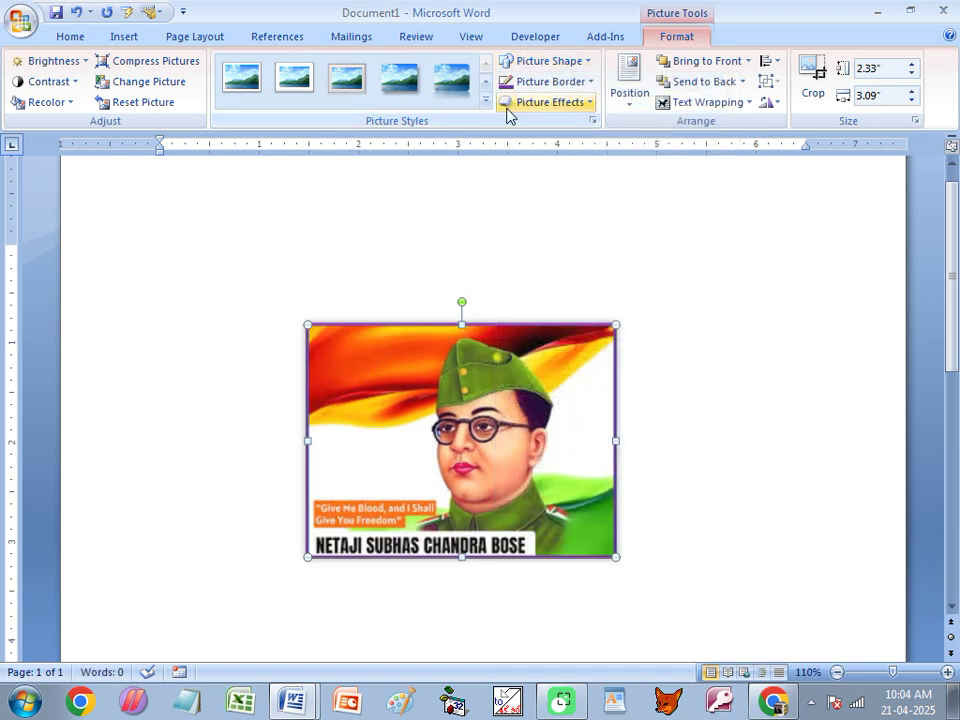
click(486, 103)
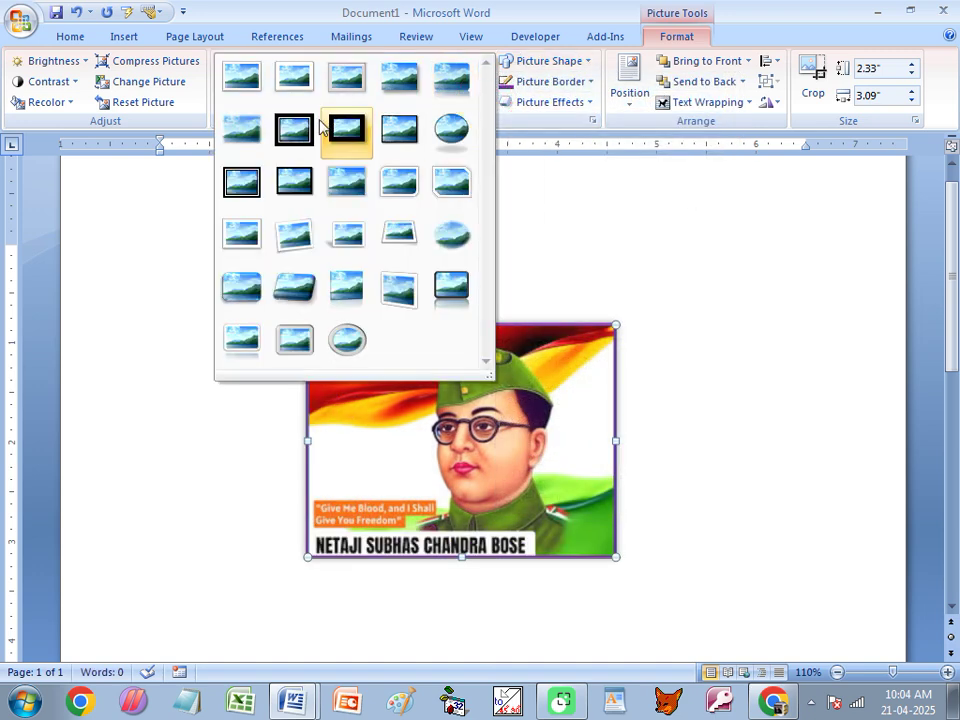
click(253, 137)
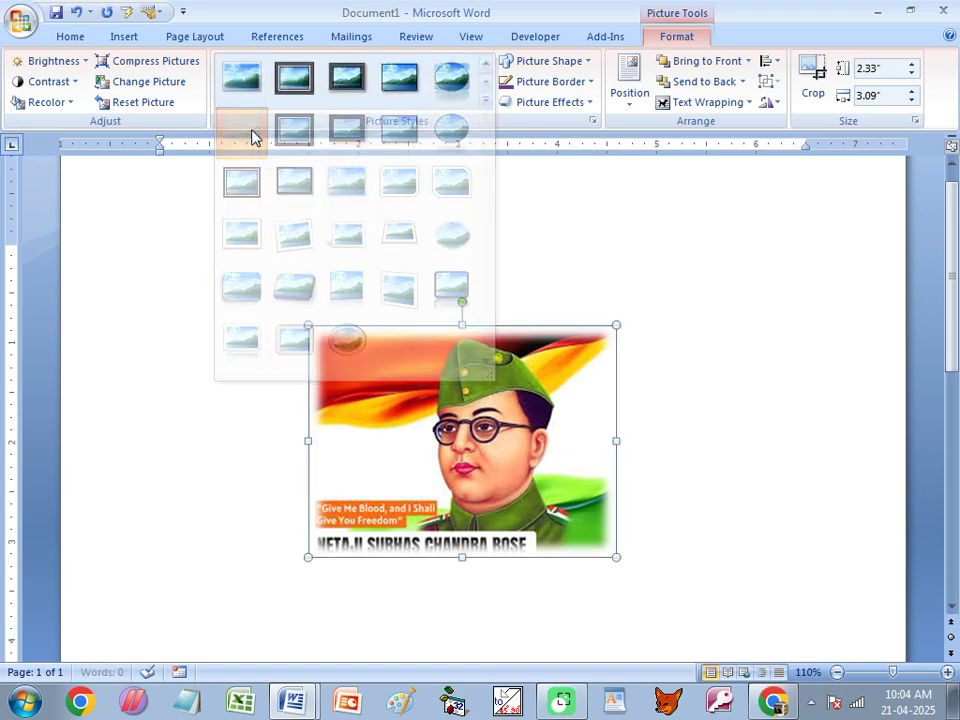
click(551, 64)
click(510, 101)
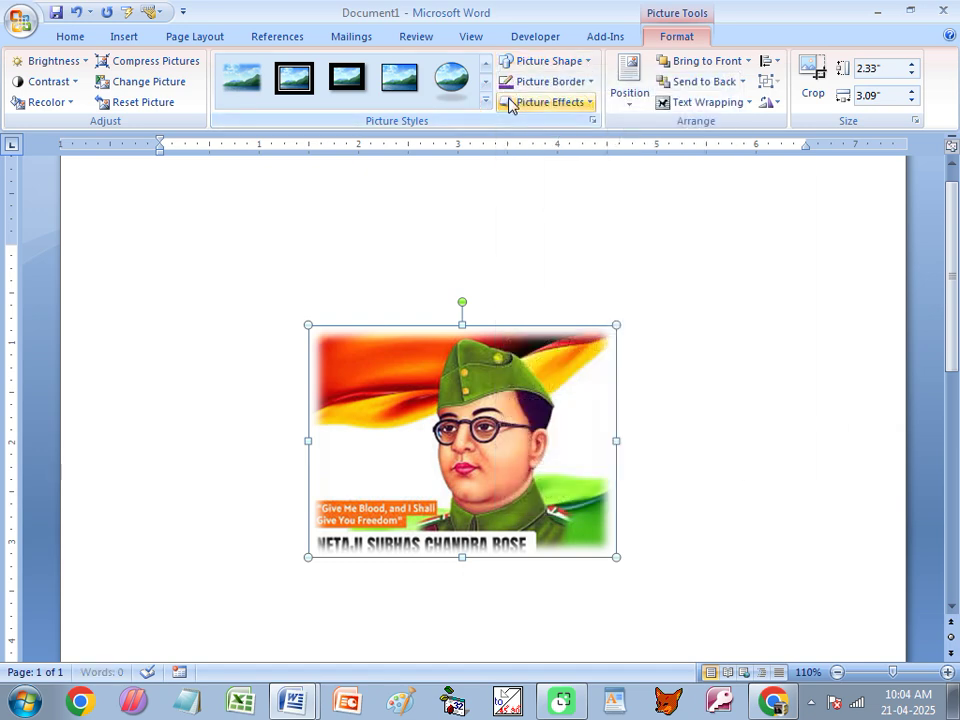
- Apply the black-framed rectangular picture style to the picture and change its border colour to purple
click(518, 84)
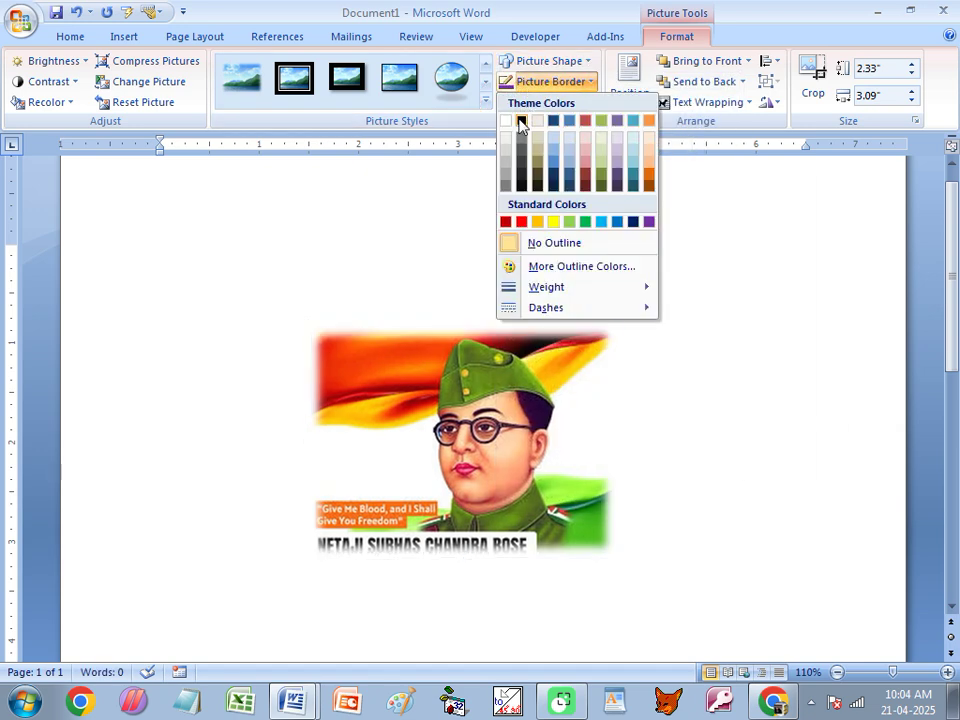
click(399, 80)
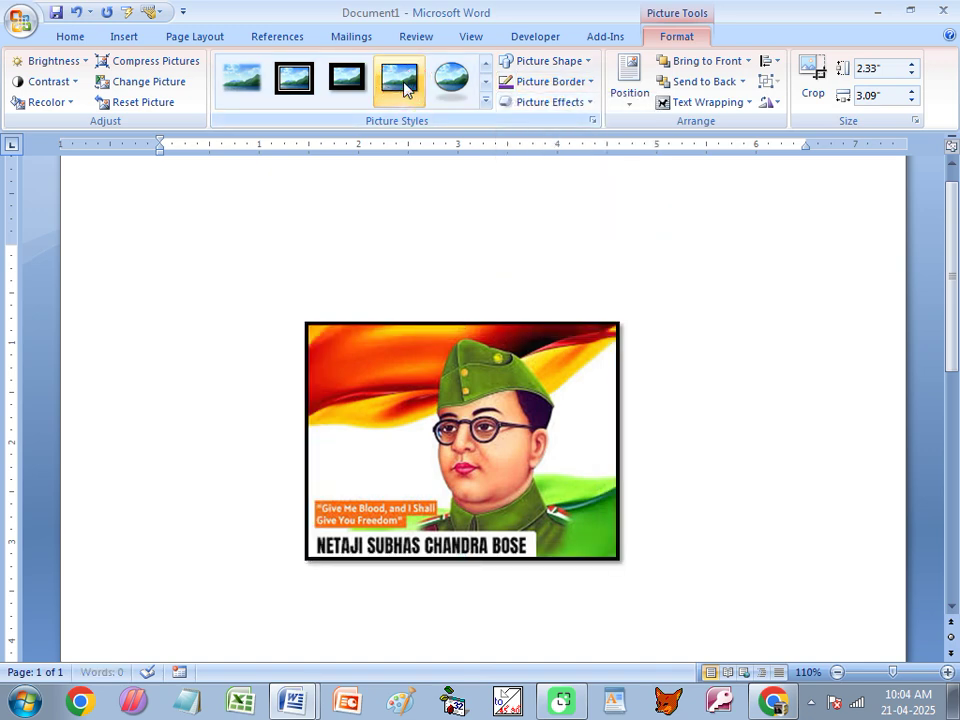
click(549, 84)
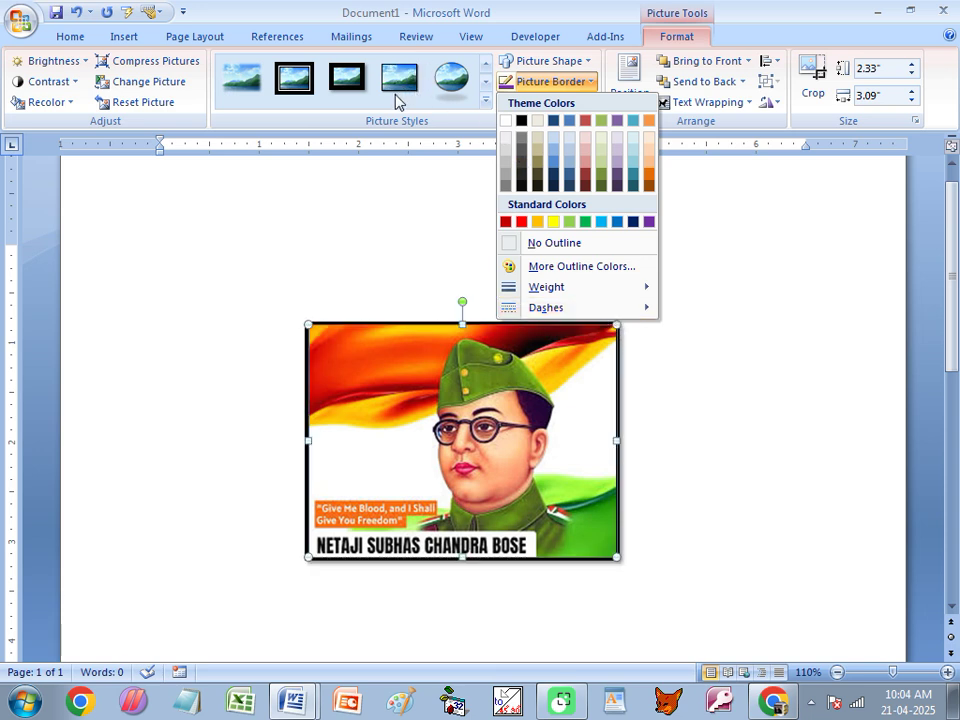
click(439, 368)
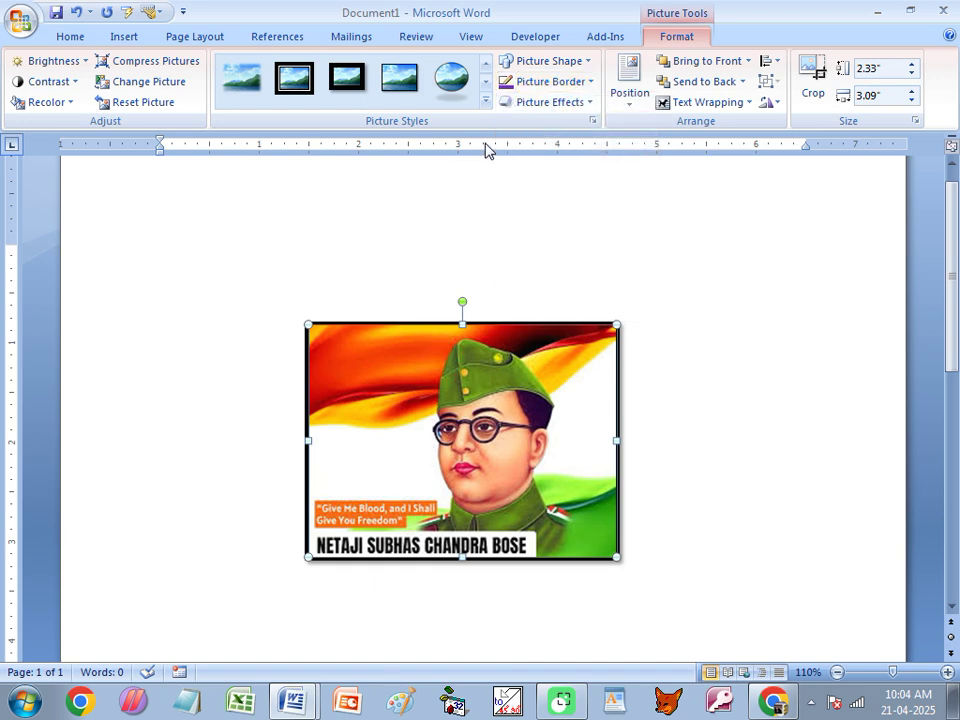
click(541, 88)
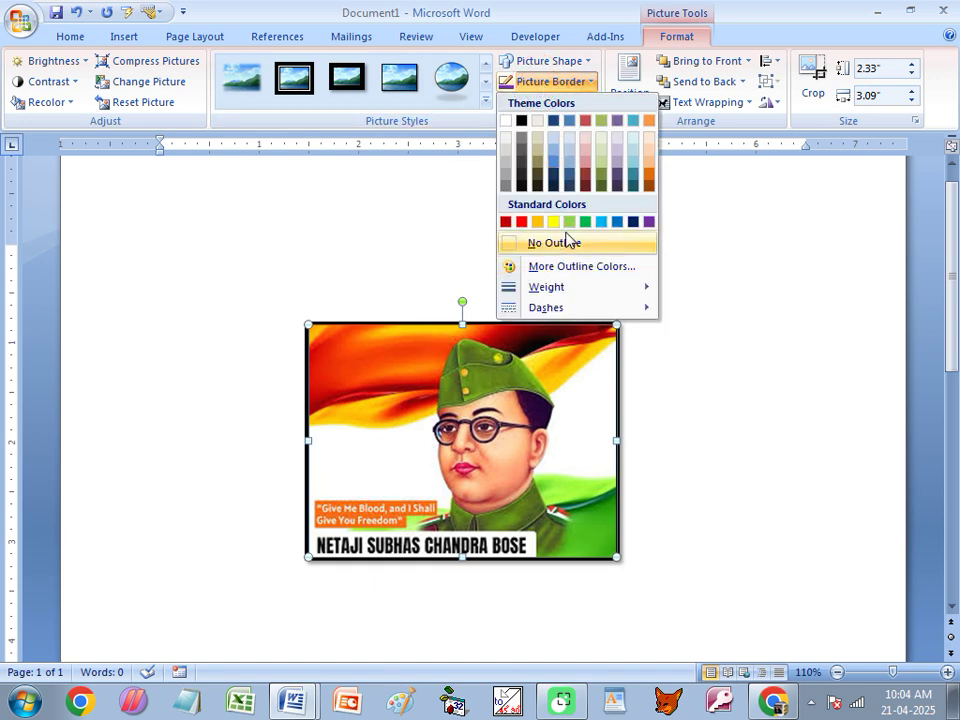
click(649, 221)
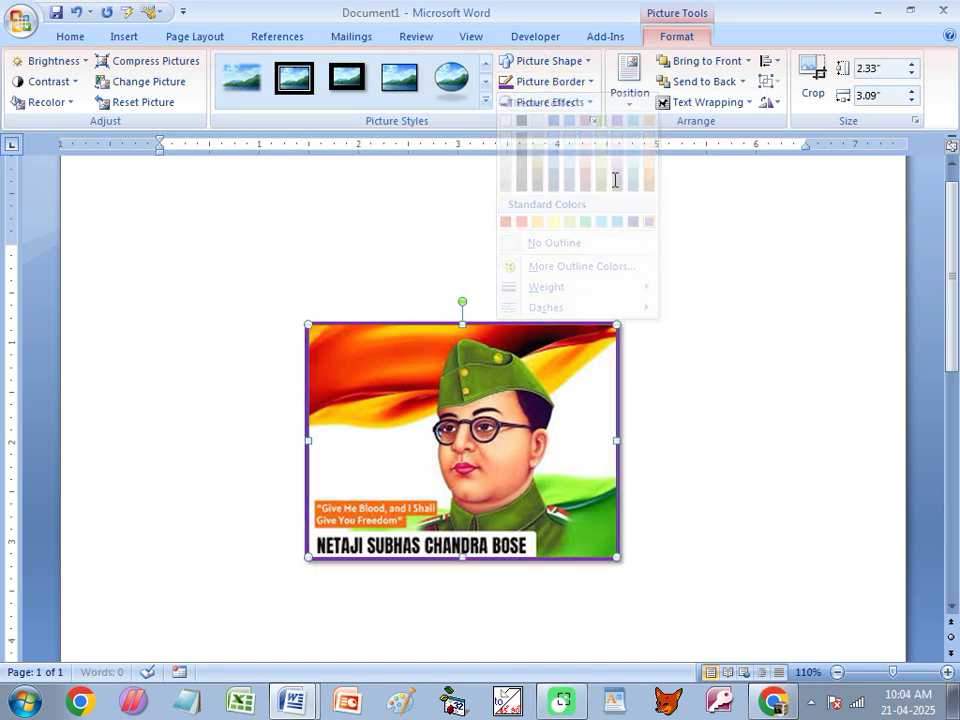
click(556, 82)
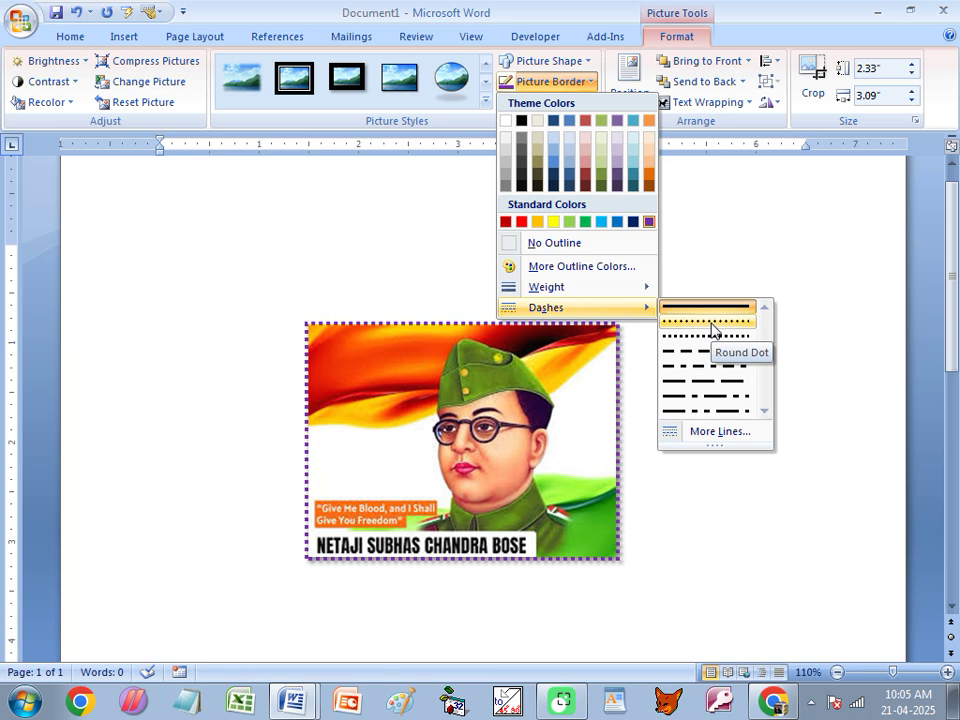
click(565, 85)
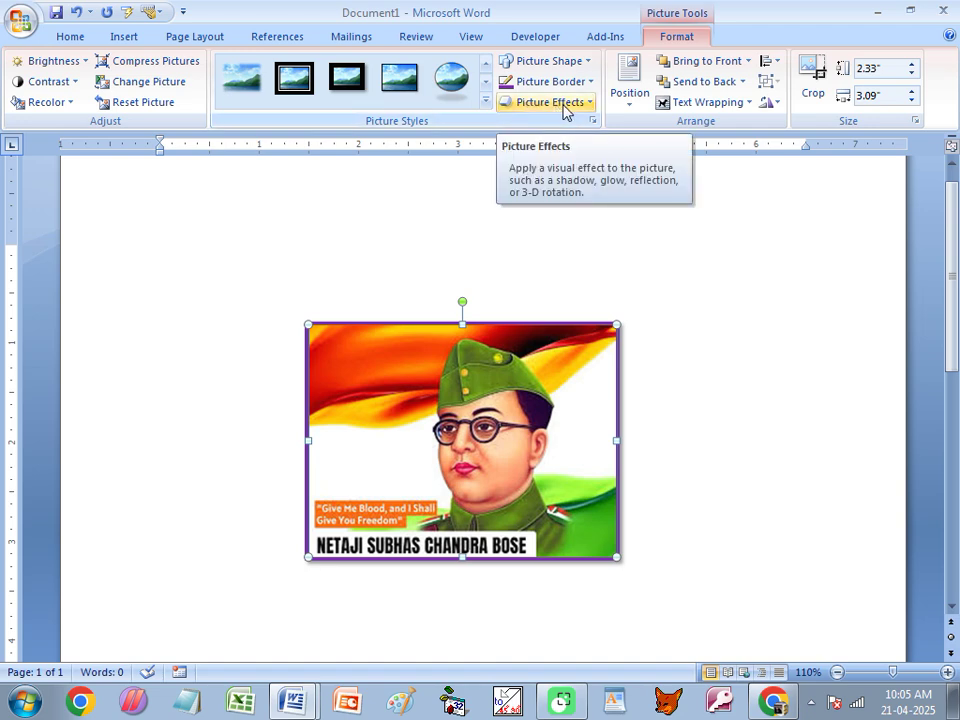
- Move the picture to the left side of the page and examine the Preset, Shadow, Reflection and Glow picture effects
drag(485, 343, 349, 330)
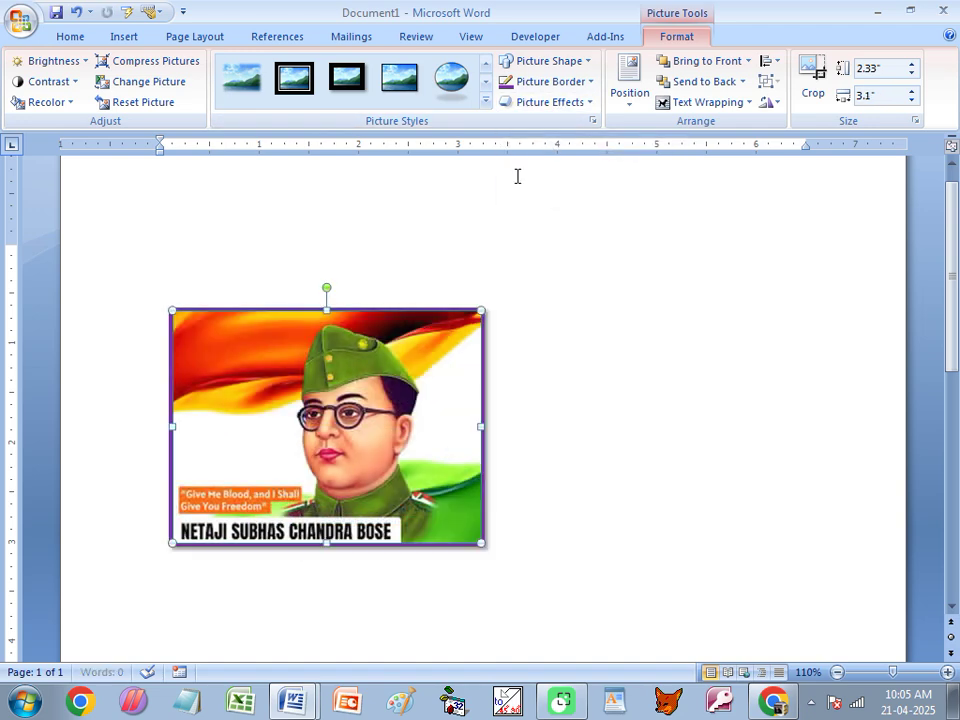
click(549, 104)
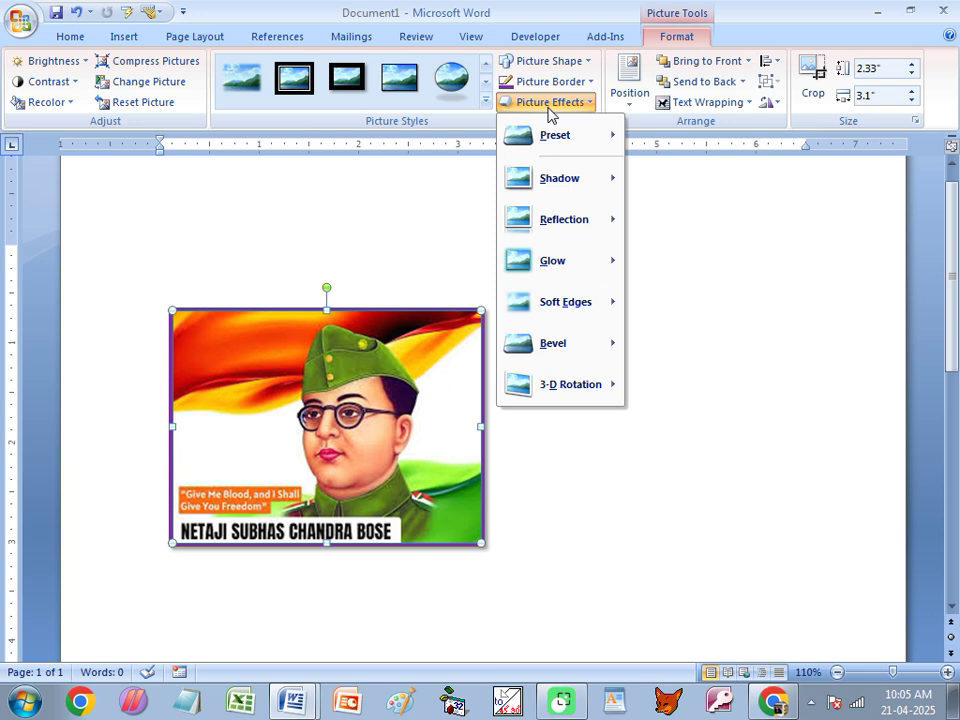
mouse_move(546, 138)
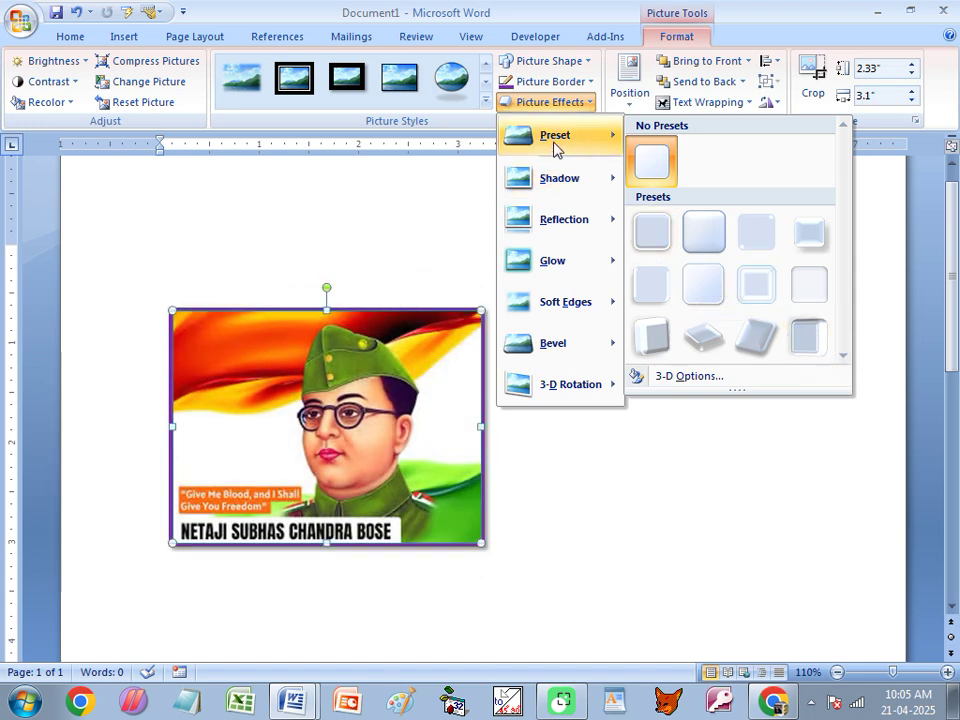
mouse_move(552, 179)
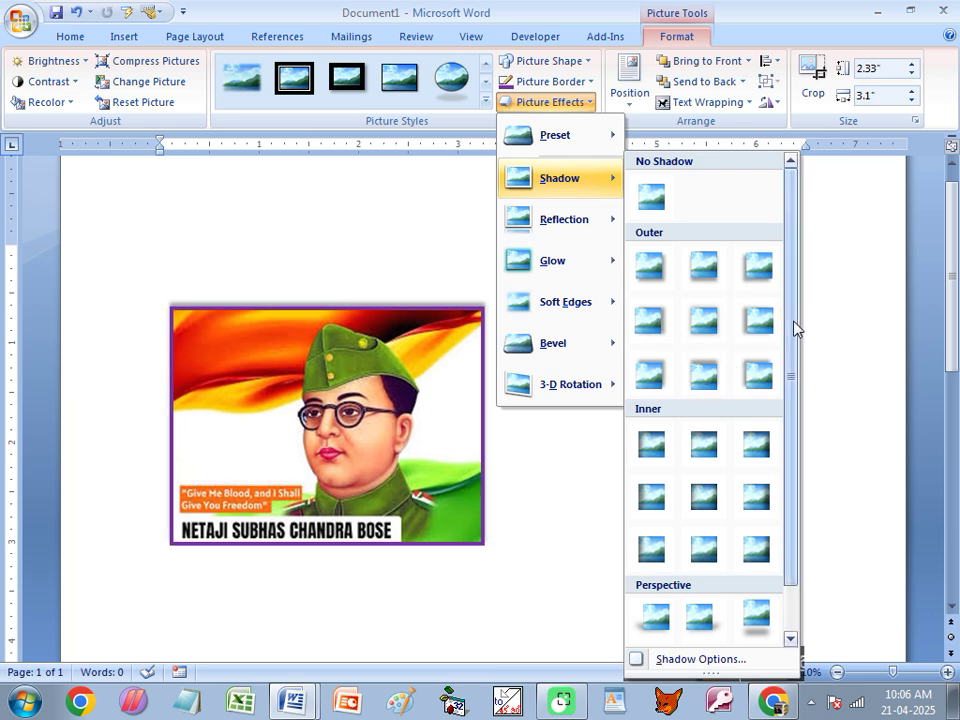
scroll(796, 400, down, 1)
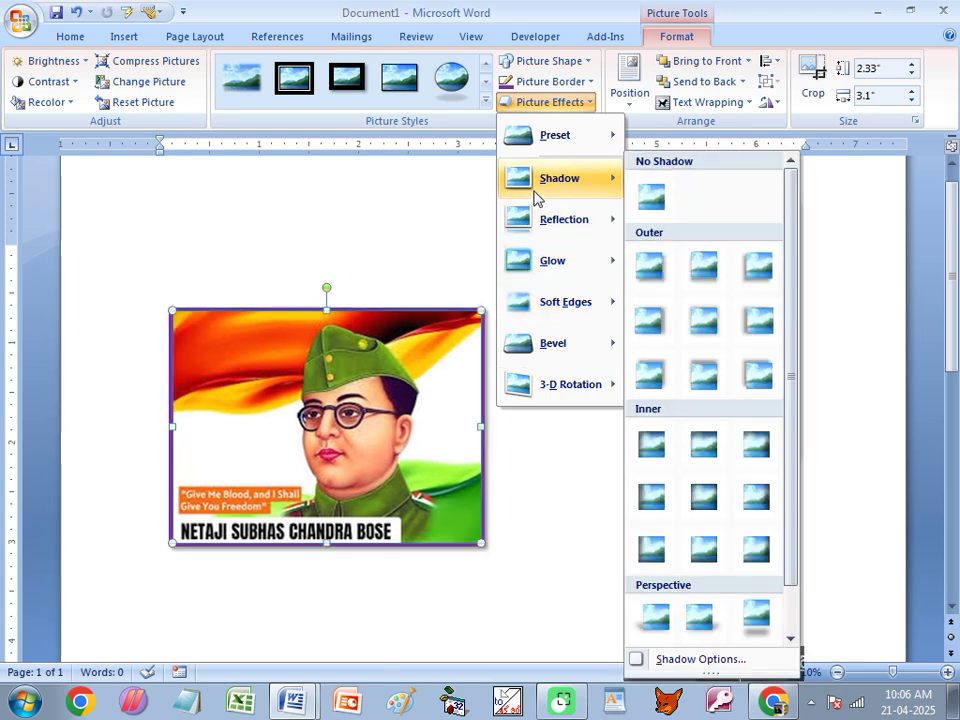
mouse_move(531, 220)
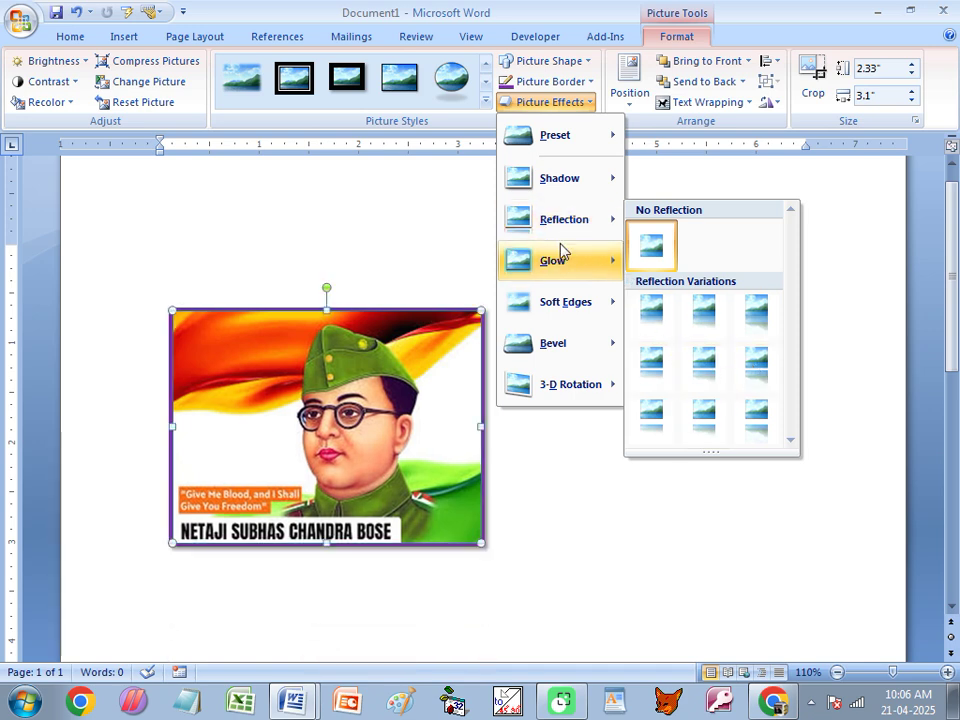
mouse_move(549, 261)
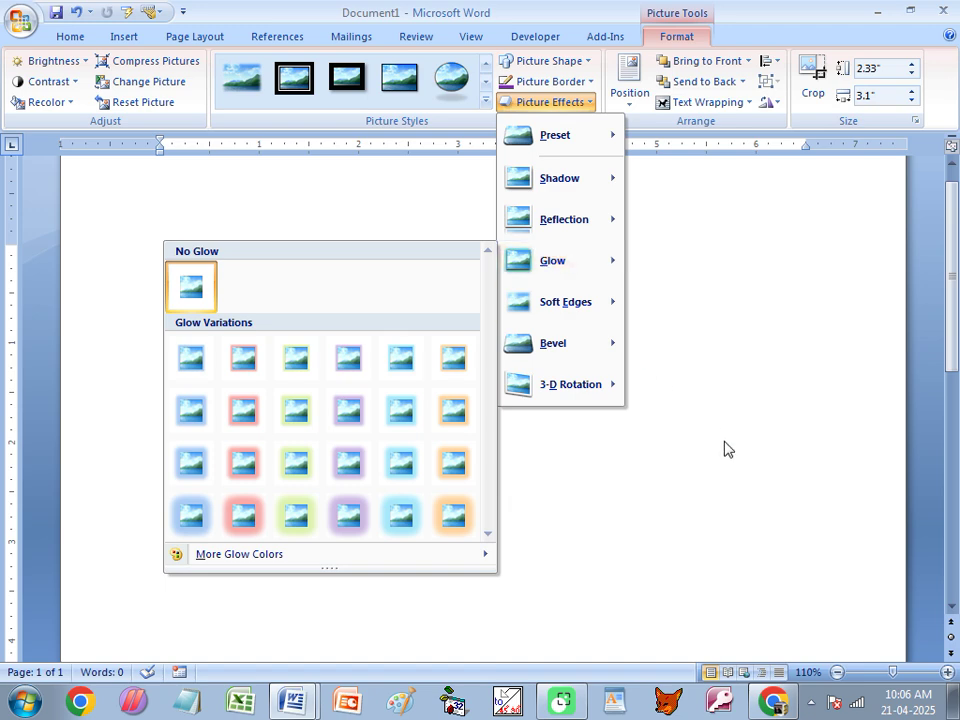
- Move the picture to the right side of the page and examine the Glow and Soft Edges effect options
click(703, 459)
drag(271, 323, 656, 306)
click(543, 103)
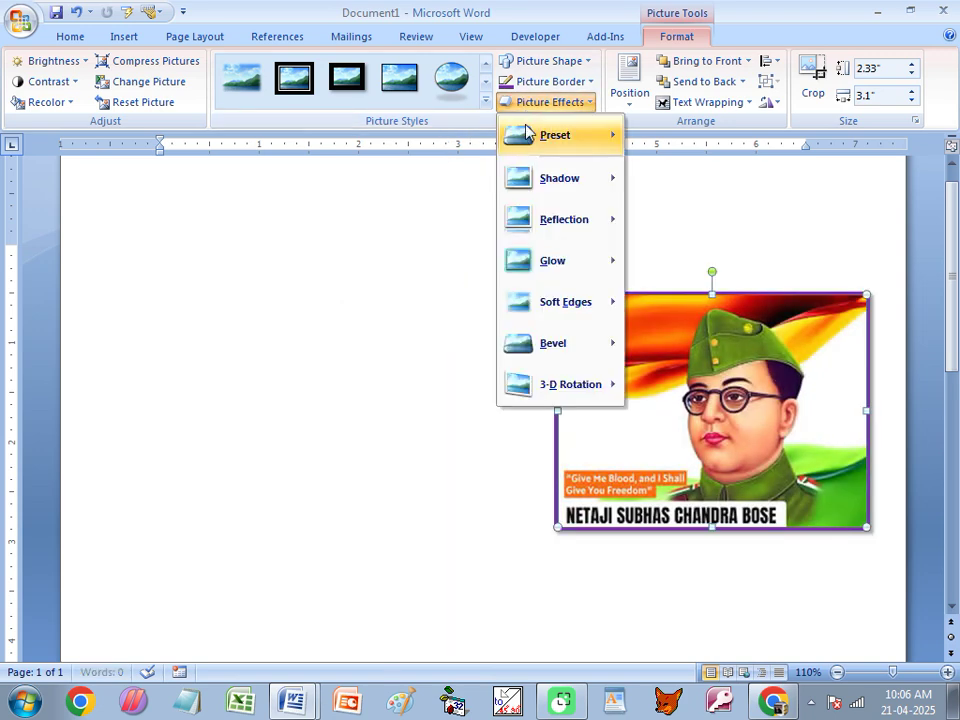
mouse_move(540, 272)
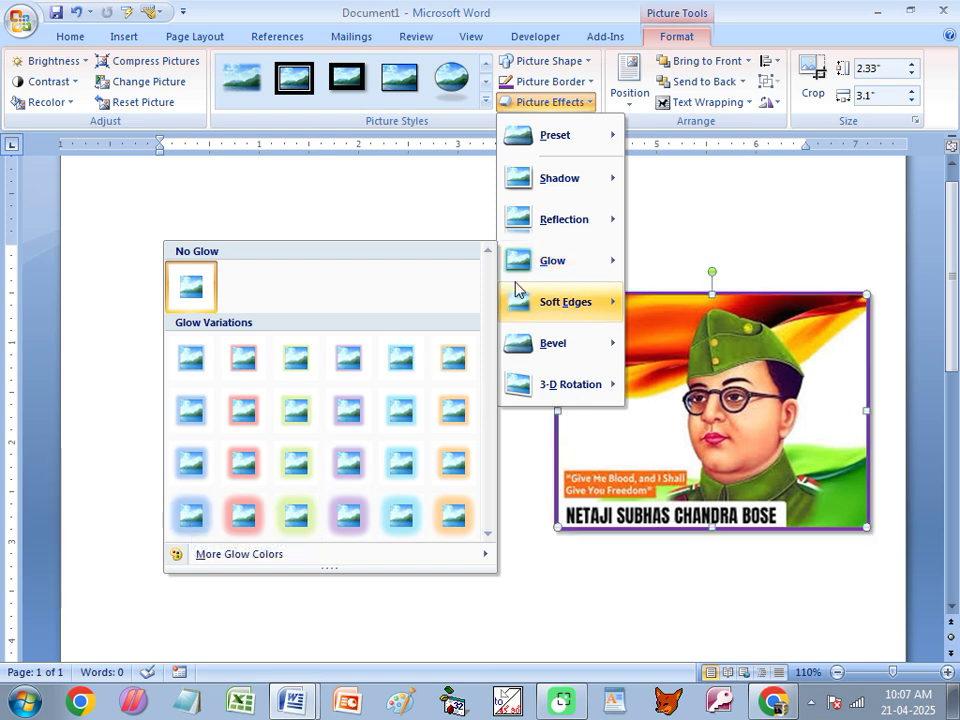
mouse_move(556, 310)
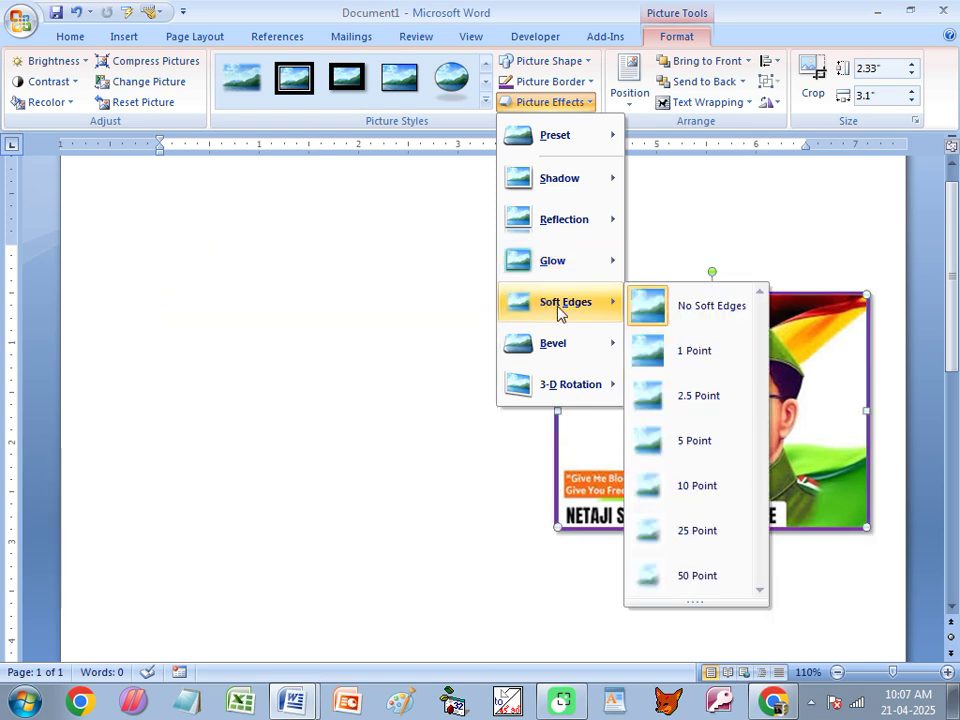
click(812, 362)
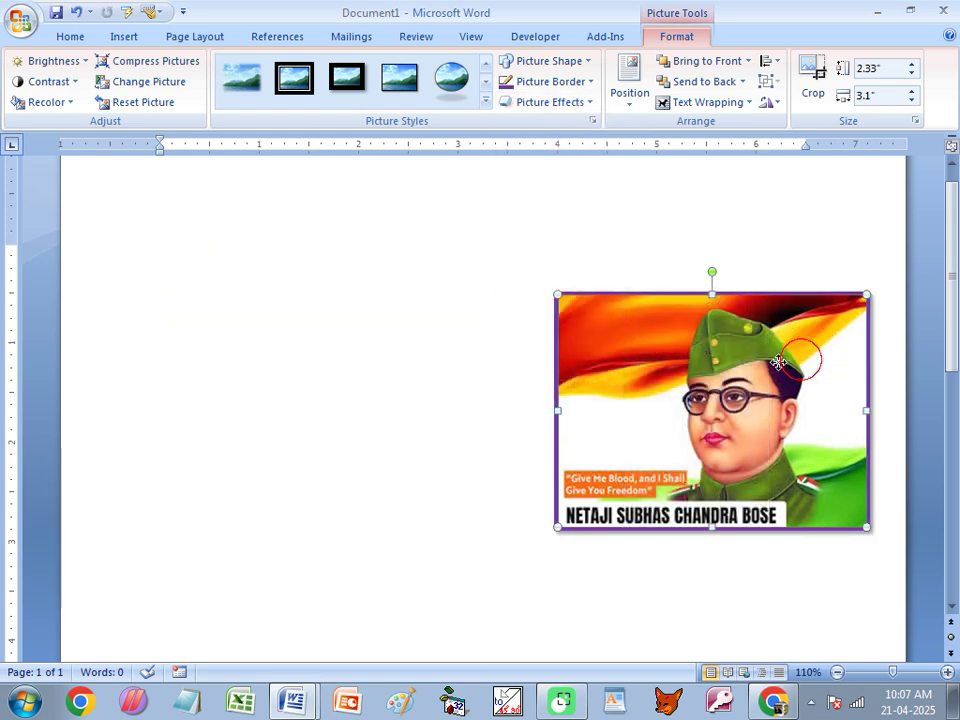
- Move the picture back to the left side of the page and apply the soft-edged oval picture style
drag(797, 354, 466, 239)
click(486, 99)
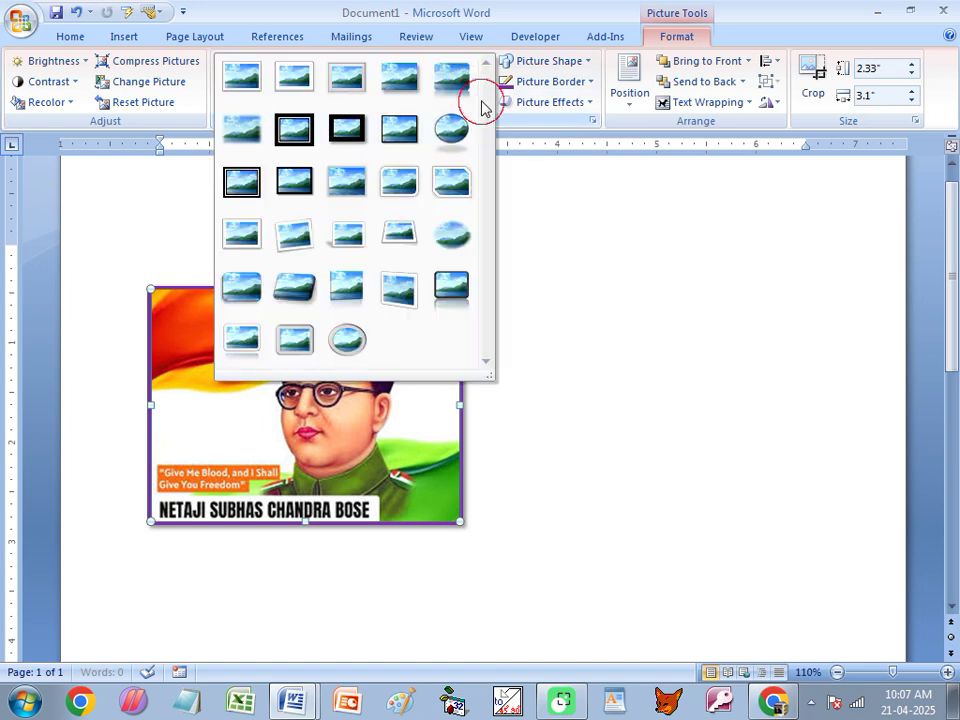
click(455, 236)
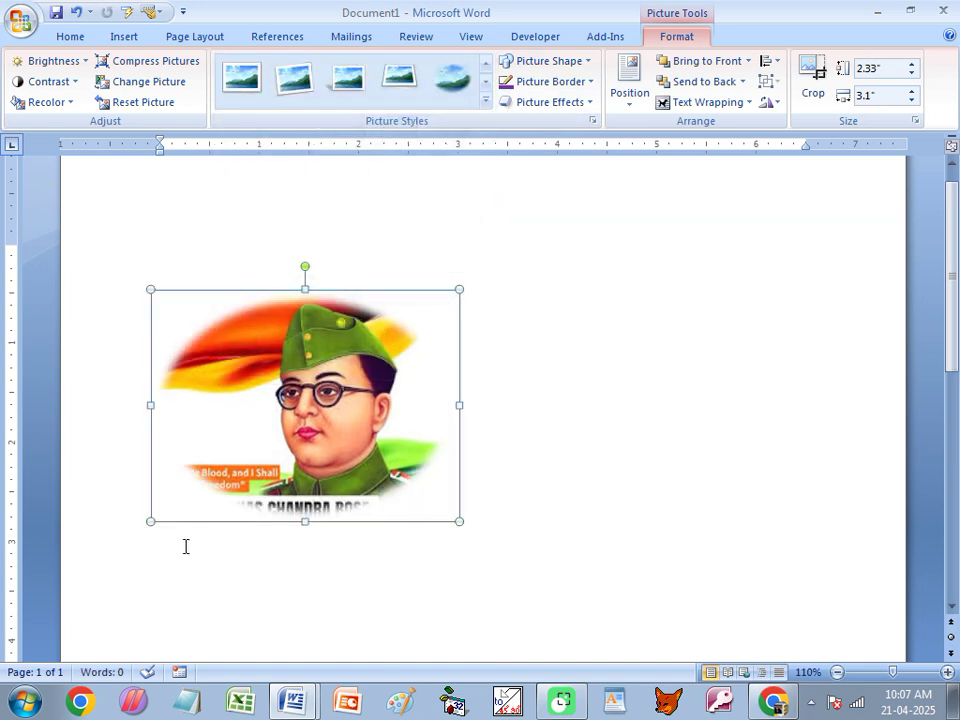
- Set the oval picture's soft edges effect to No Soft Edges
click(557, 103)
mouse_move(558, 318)
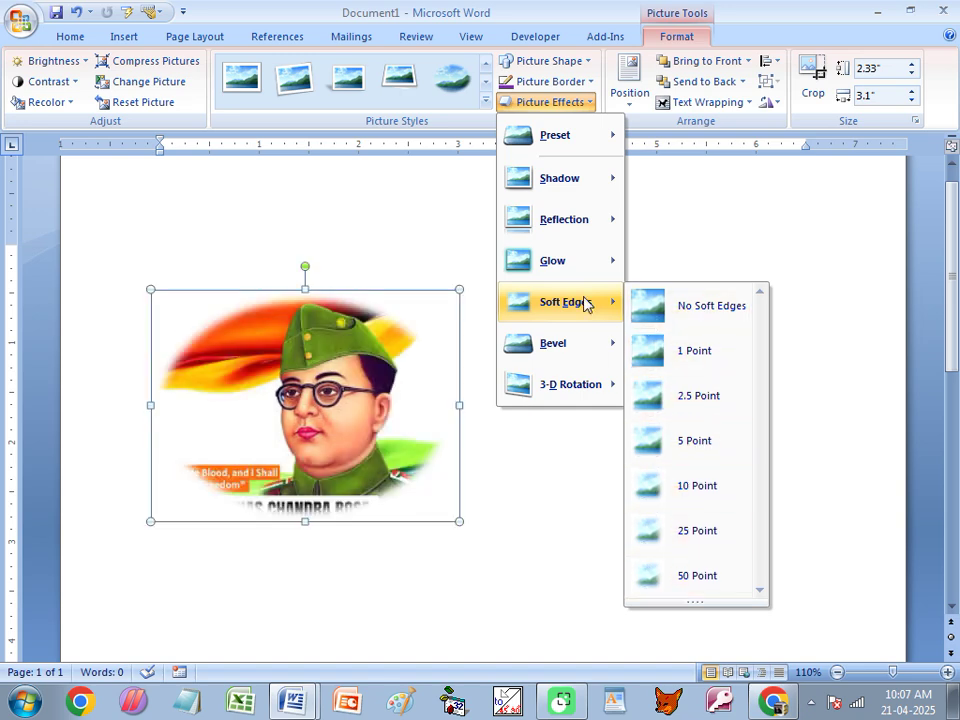
click(638, 306)
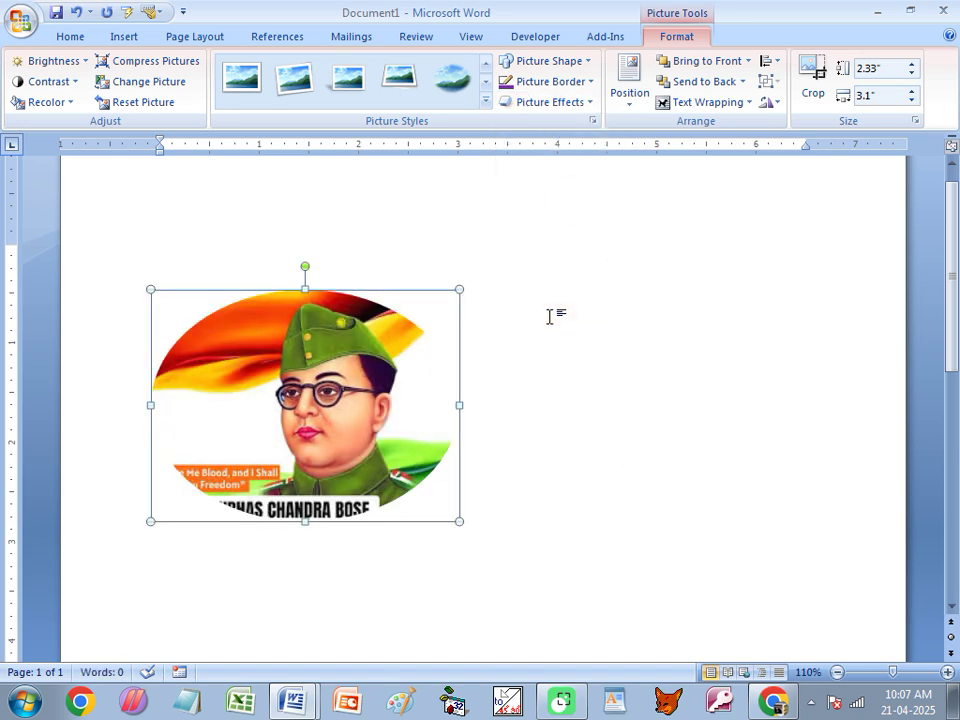
- Examine the Bevel and 3-D Rotation effect options for the oval picture
click(529, 106)
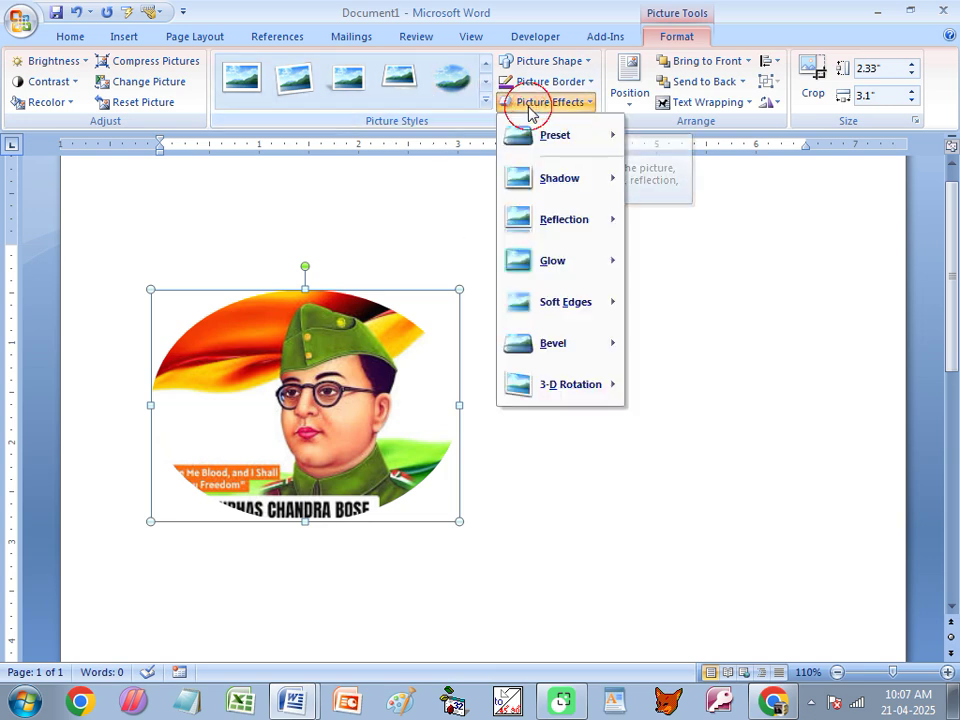
mouse_move(579, 349)
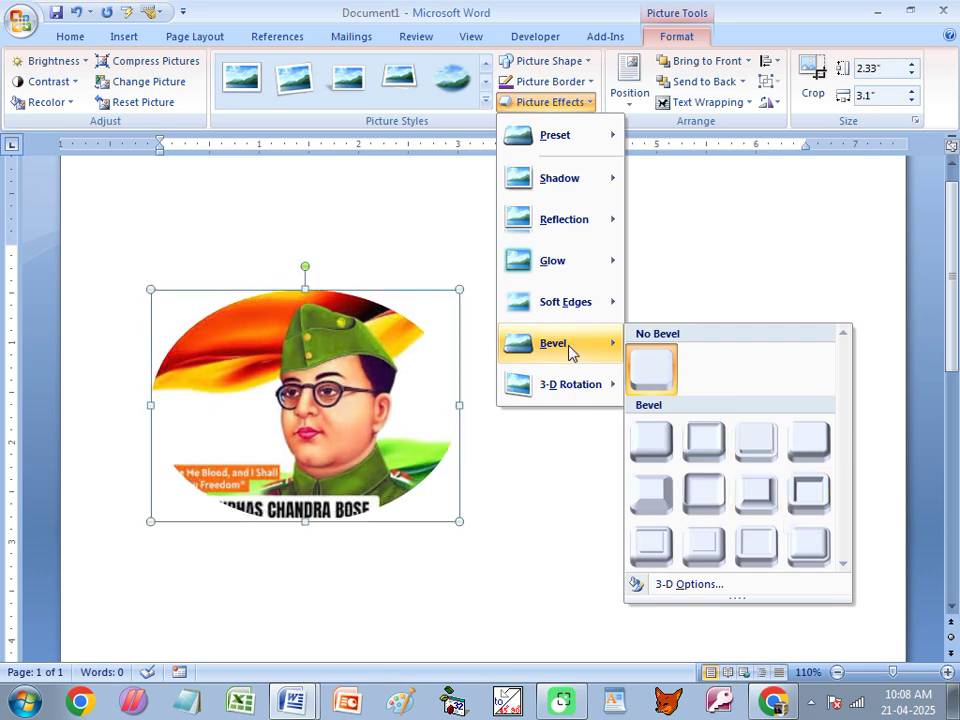
mouse_move(589, 390)
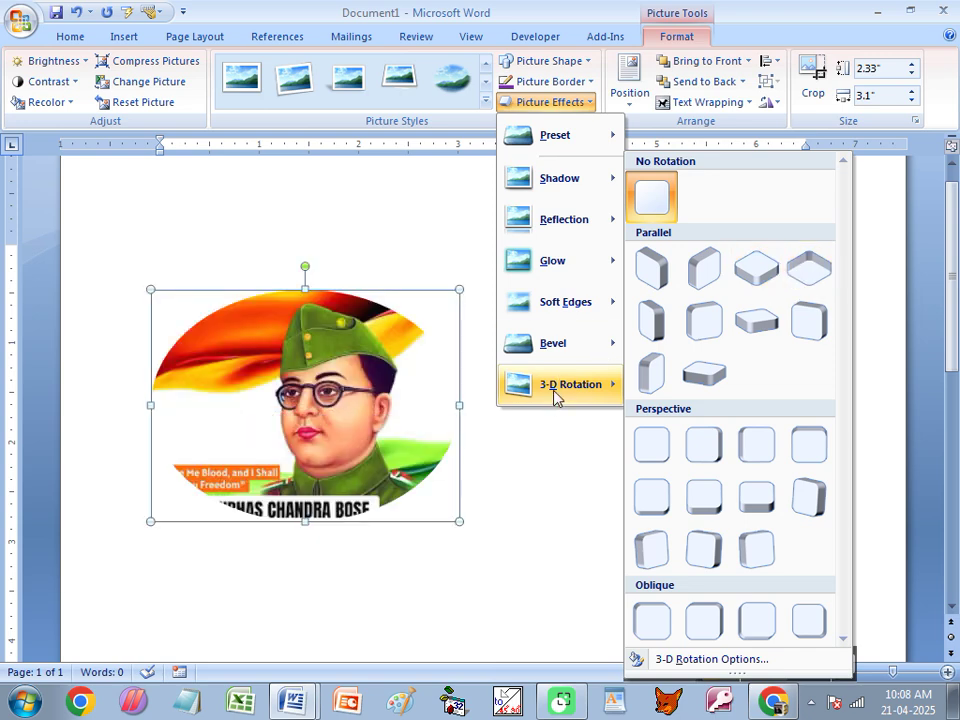
click(553, 103)
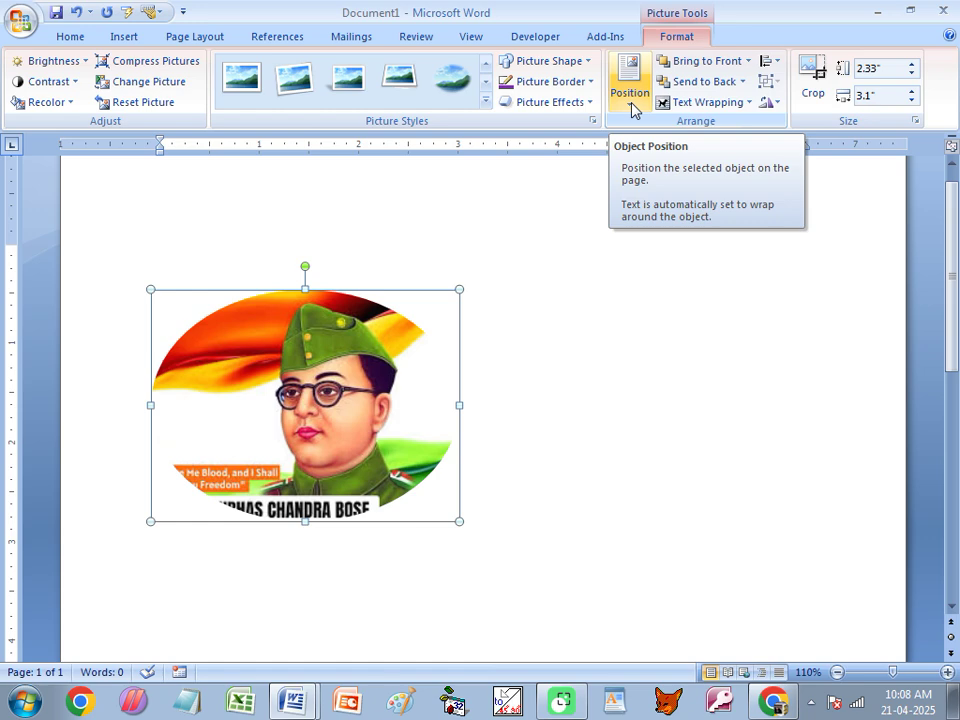
- Preview the picture's page position options on the whole page at 50% zoom, including Middle Center with Square Text Wrapping
click(598, 409)
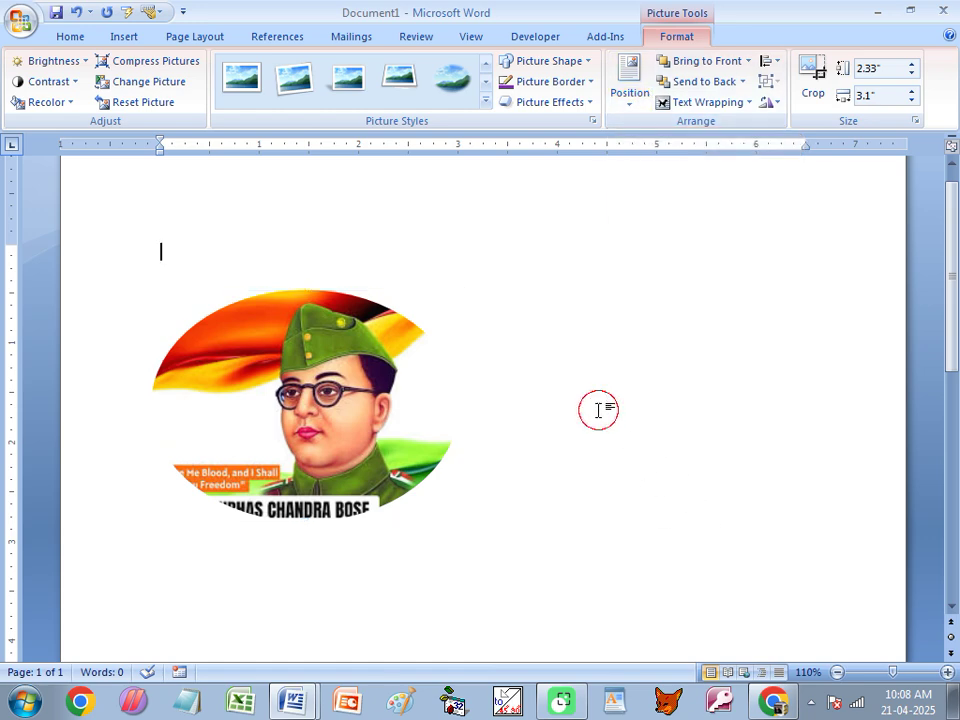
scroll(574, 358, down, 5)
scroll(466, 333, down, 1)
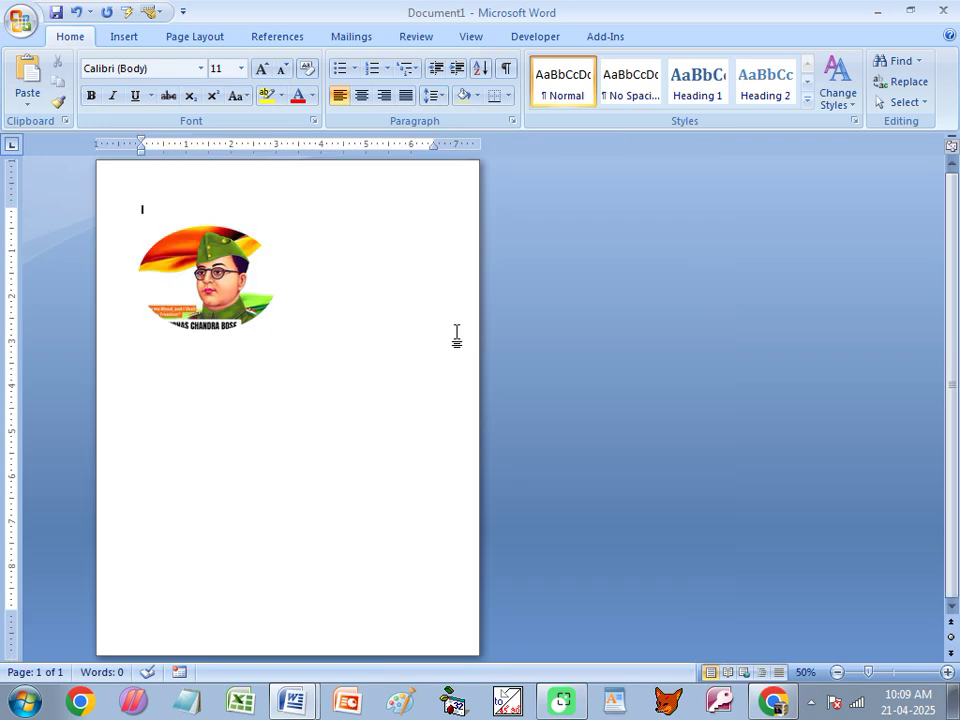
click(206, 300)
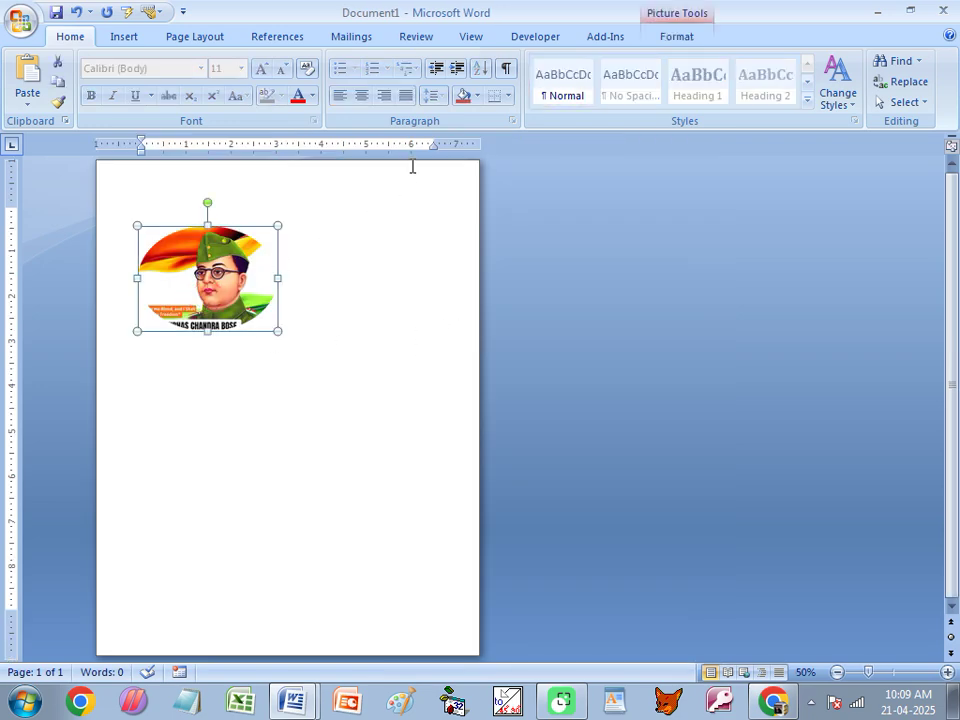
click(675, 37)
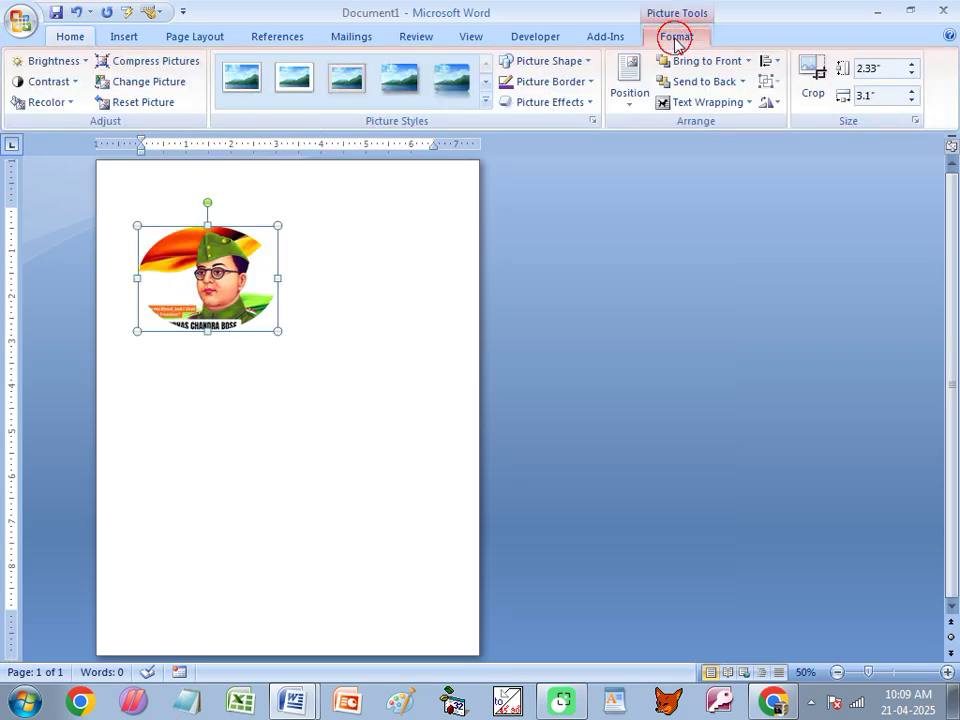
click(632, 98)
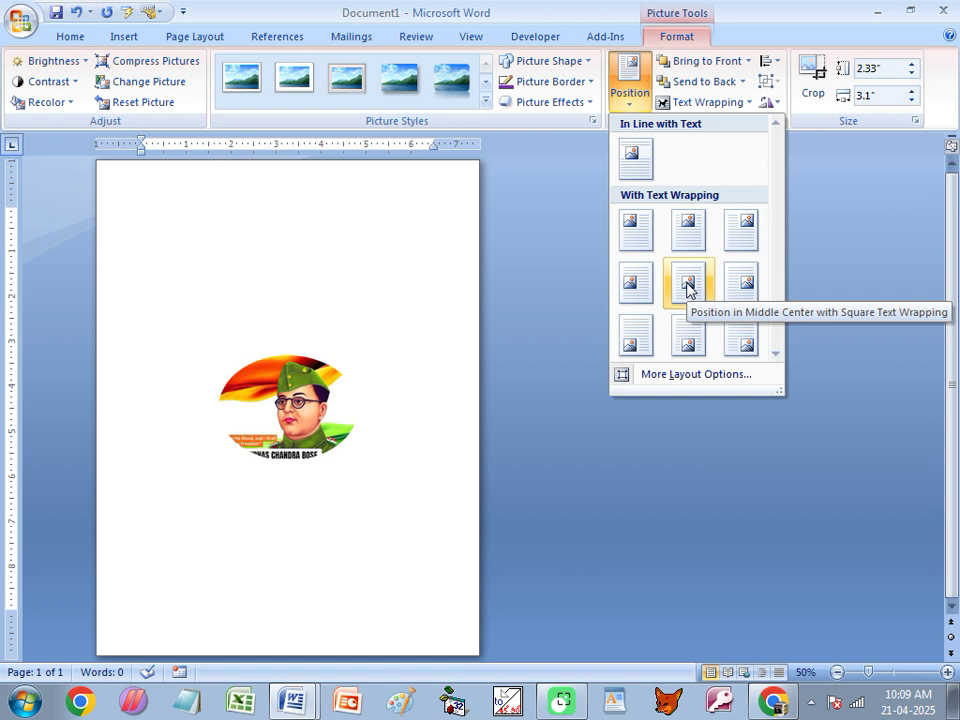
click(403, 343)
- Position the oval picture at the top centre of the page with text wrapping and return to 110% zoom
drag(238, 314, 300, 452)
click(629, 82)
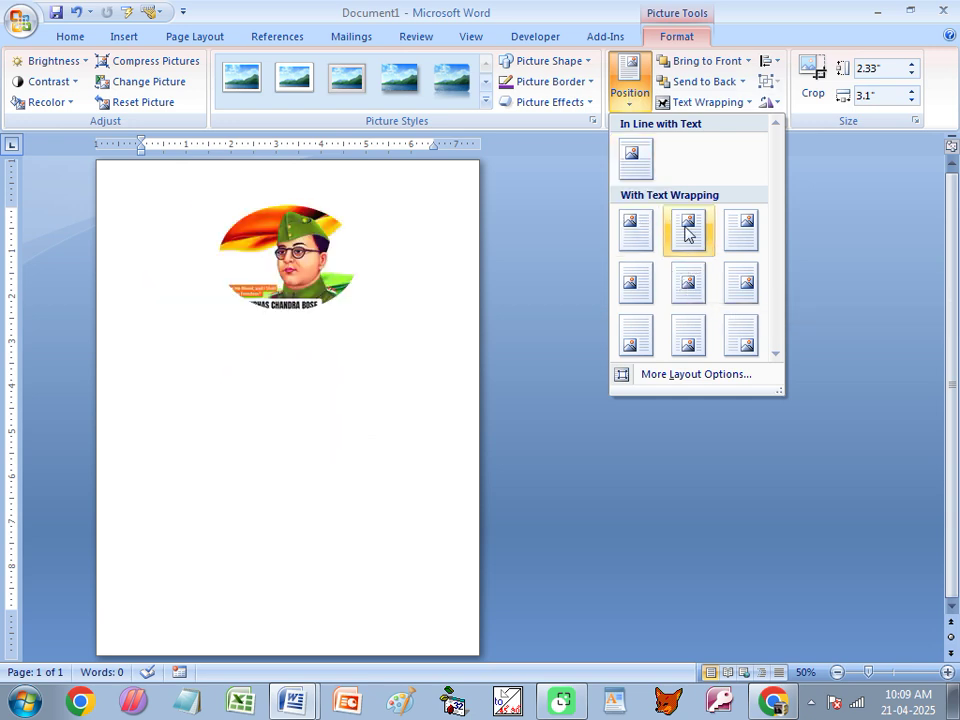
click(687, 232)
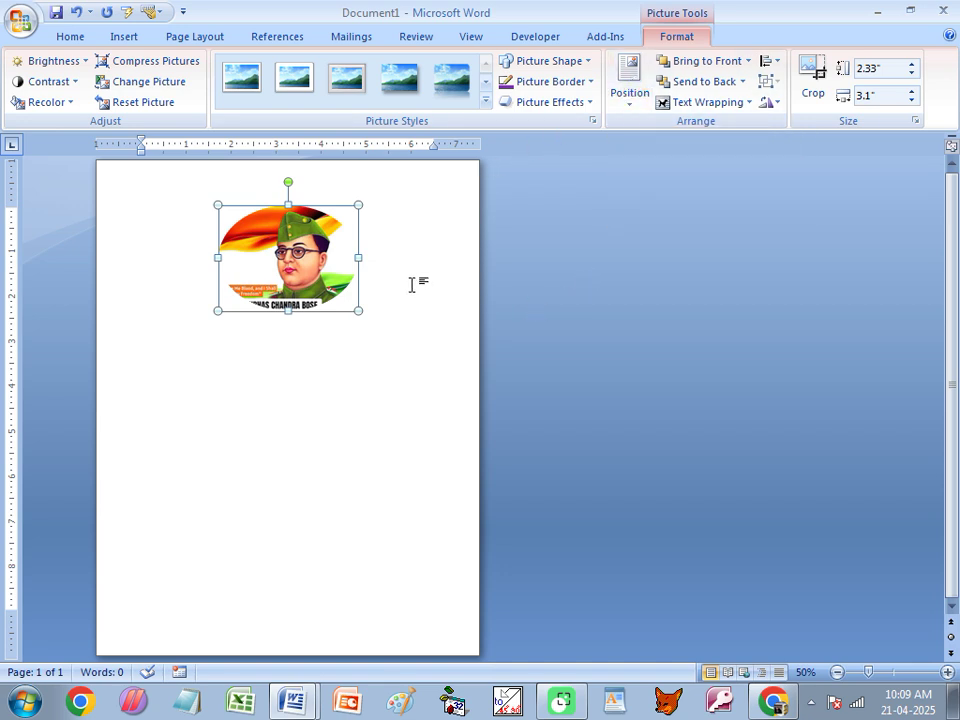
scroll(410, 285, up, 6)
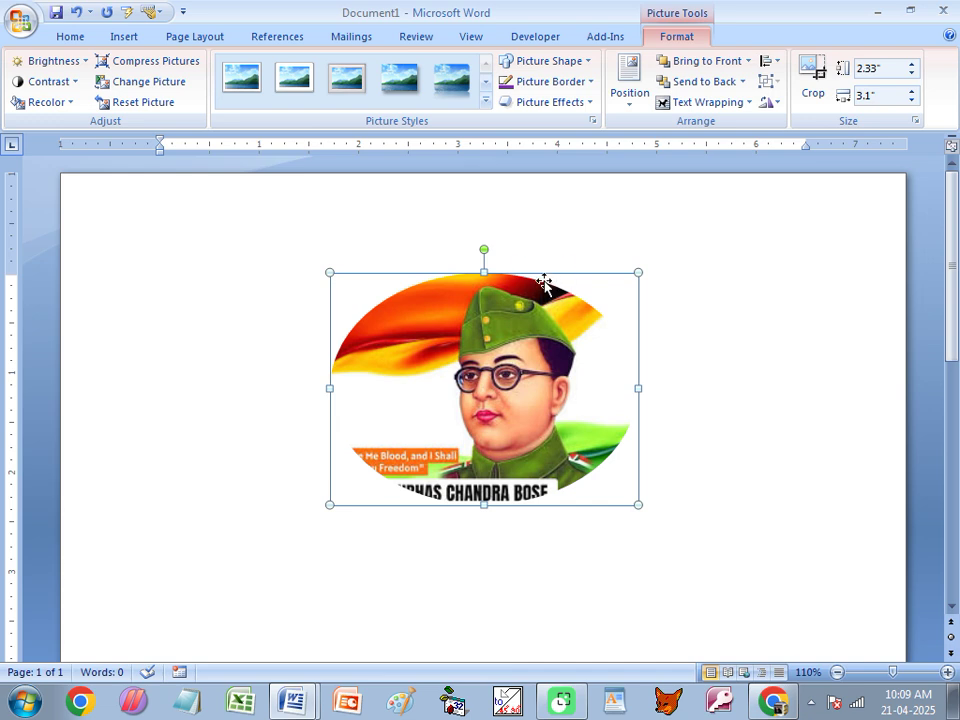
- Move the oval picture close to the page's left margin and insert images (1).jpg from My Pictures beside it
drag(544, 285, 392, 285)
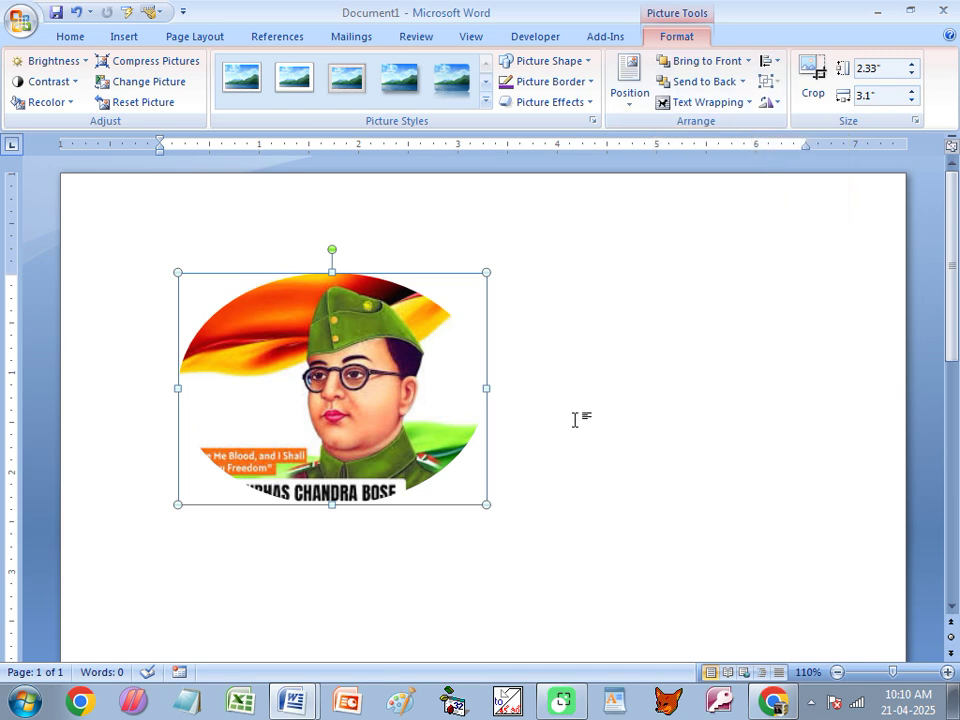
click(563, 367)
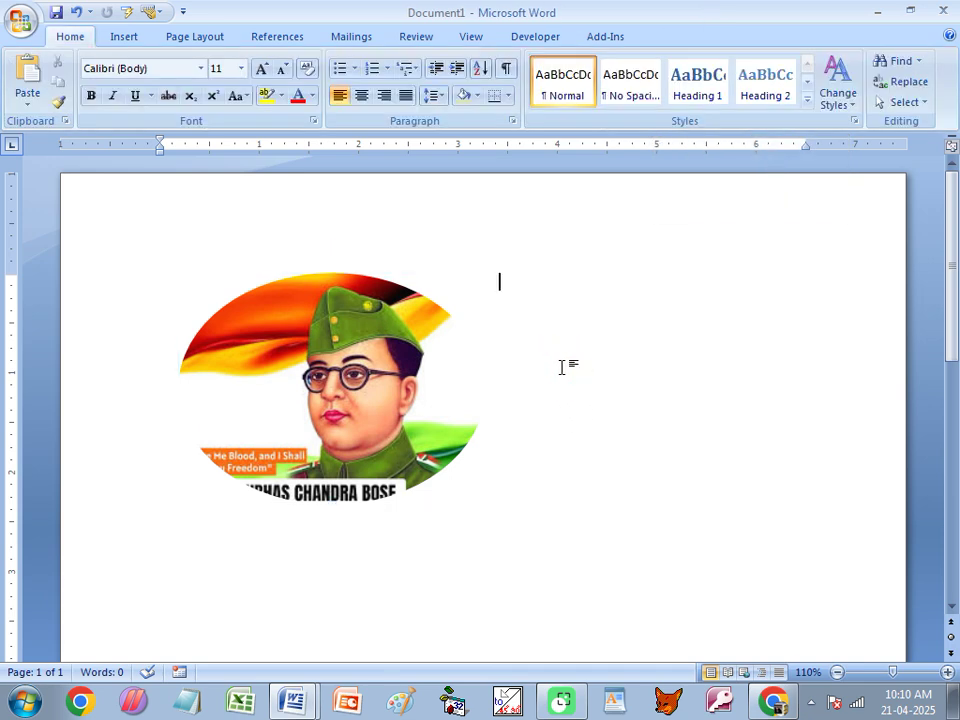
click(132, 38)
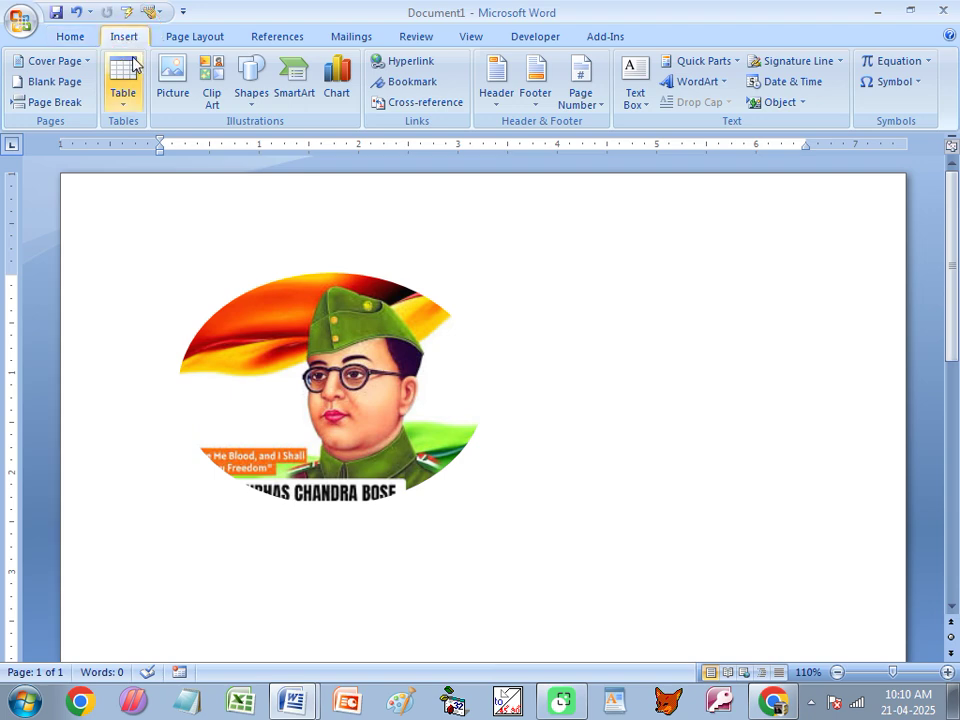
click(172, 95)
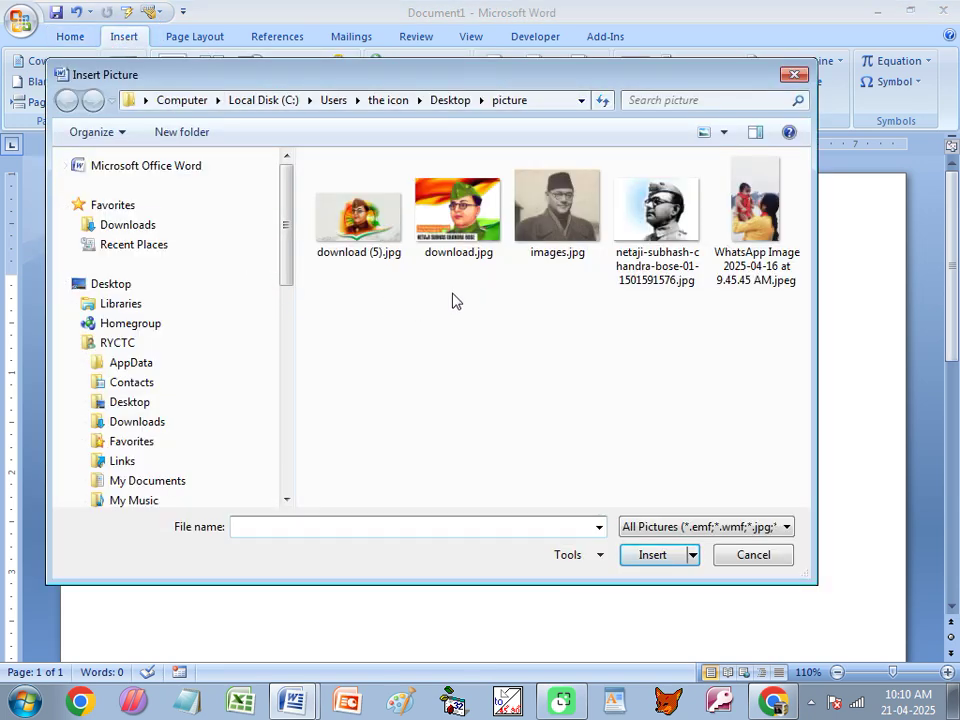
click(537, 224)
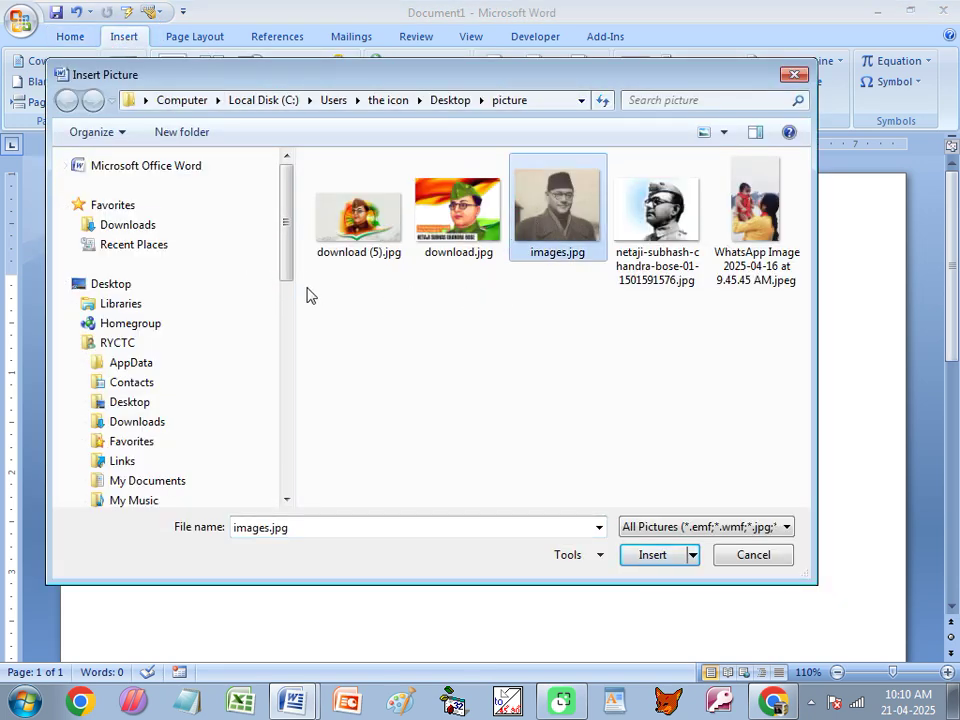
drag(280, 262, 281, 285)
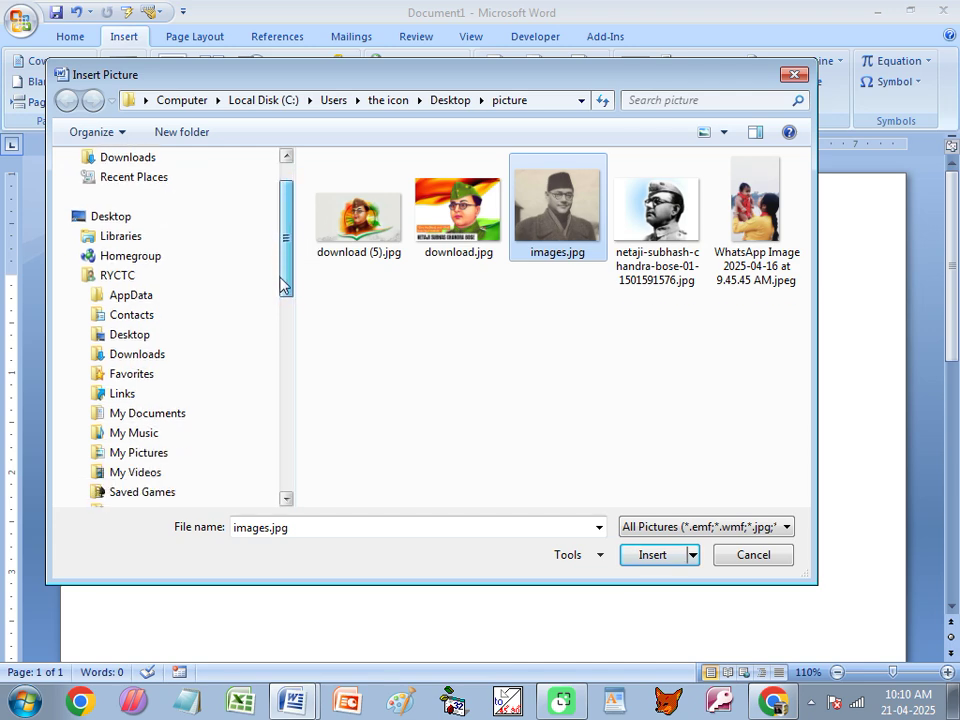
click(172, 455)
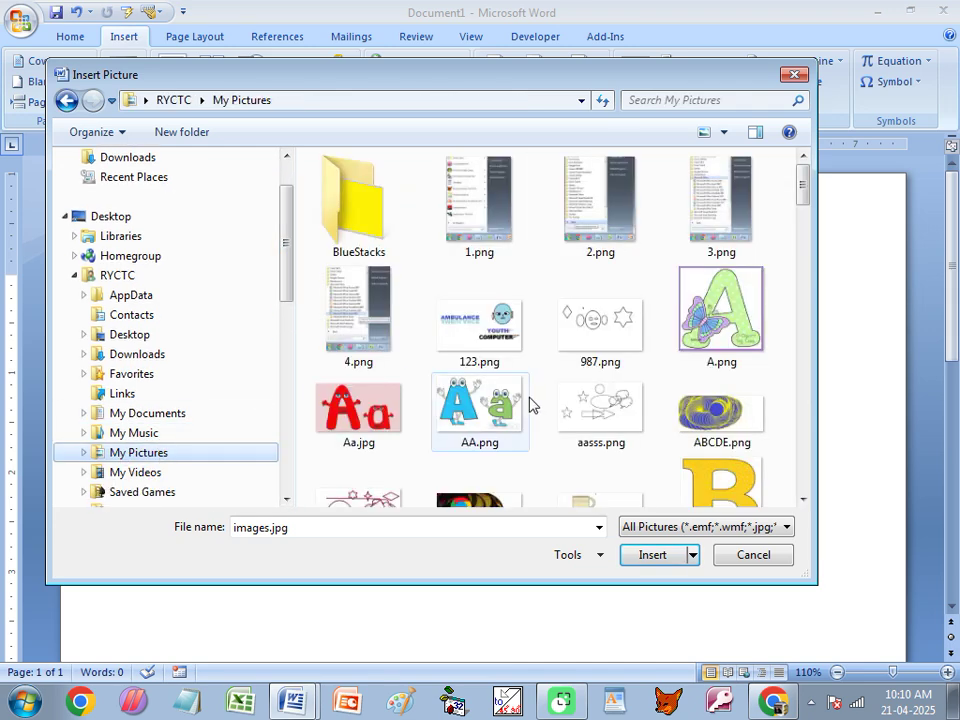
drag(804, 198, 806, 328)
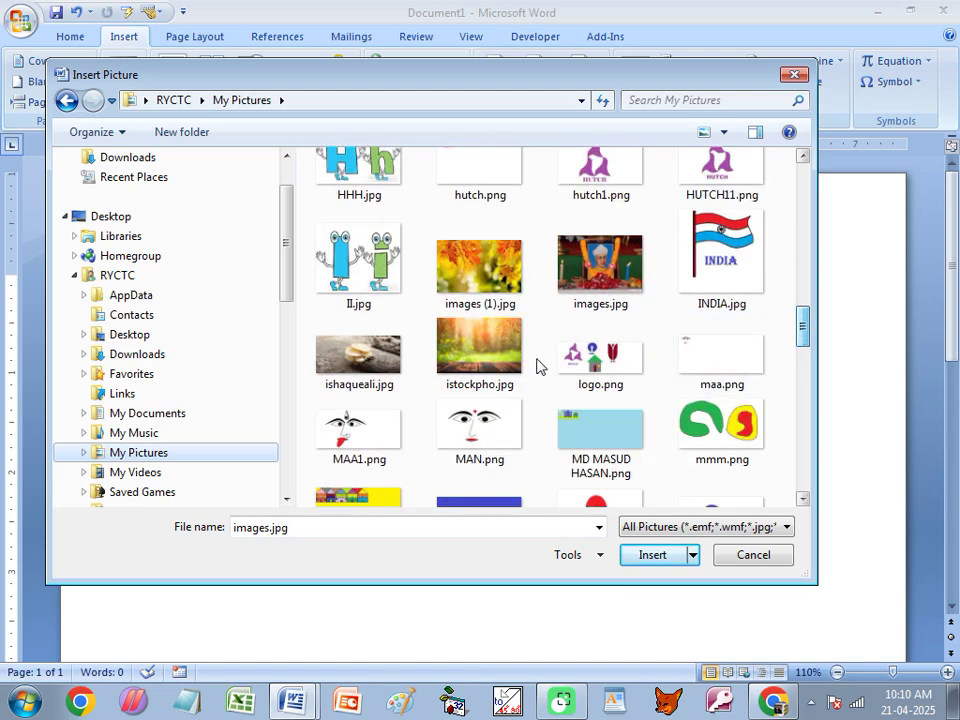
click(500, 277)
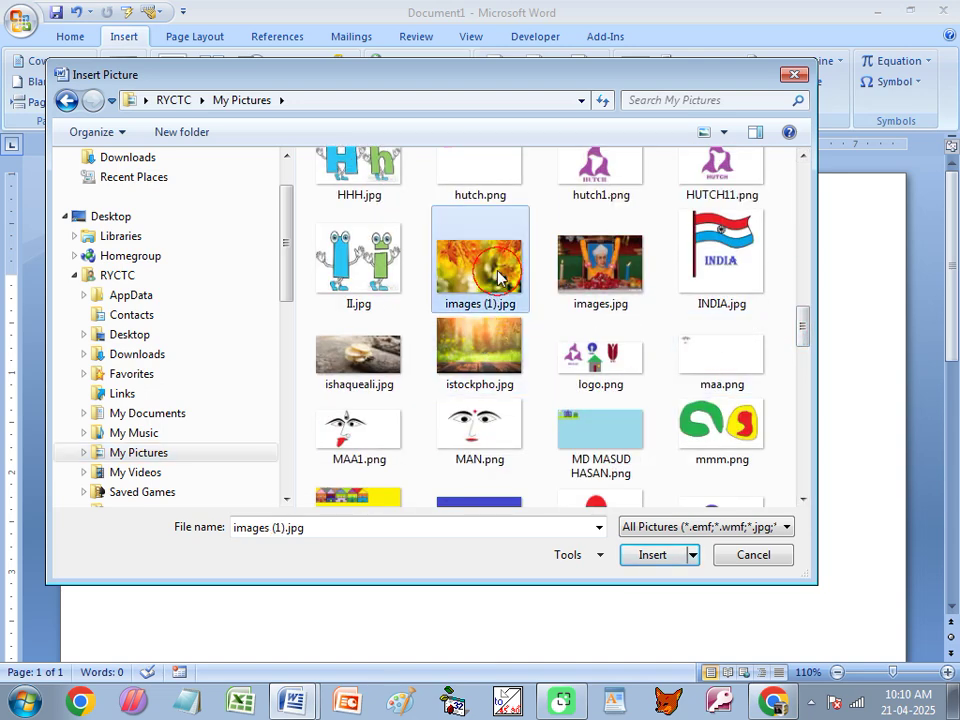
click(650, 557)
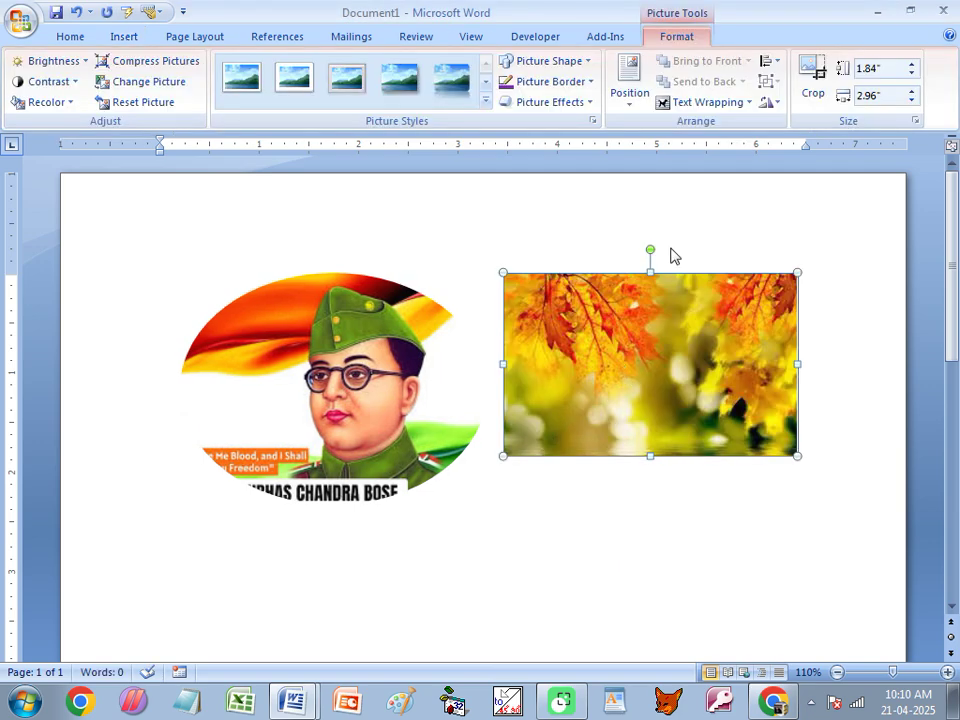
- Set the leaves picture's text wrapping to Tight, place it over the oval picture and enlarge it to about 3.35" by 5.39"
click(700, 102)
click(697, 170)
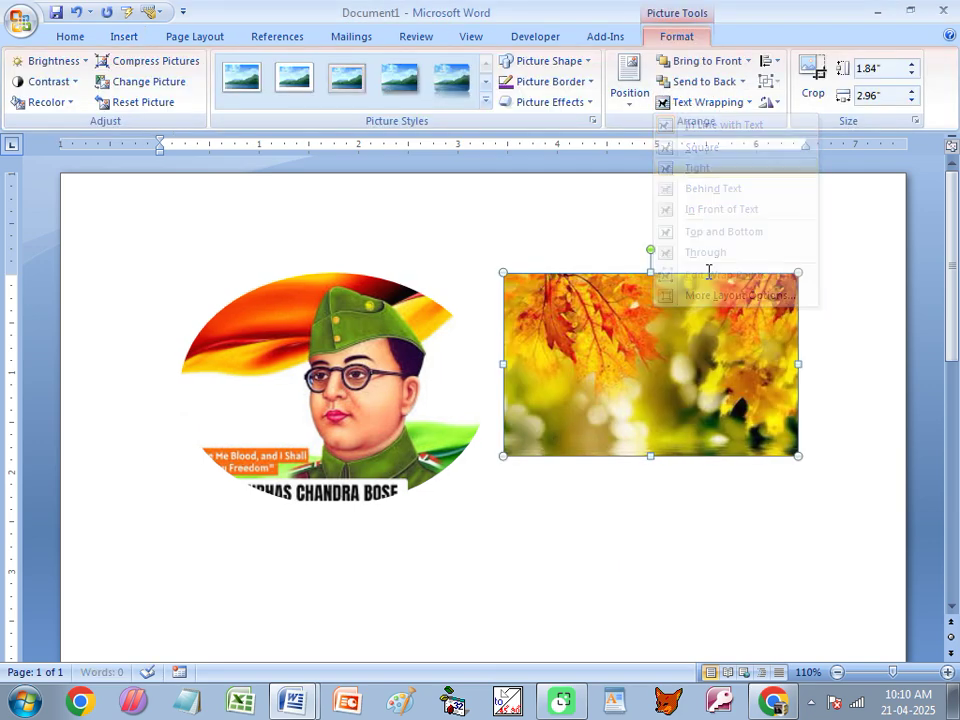
drag(797, 457, 842, 568)
drag(760, 485, 551, 523)
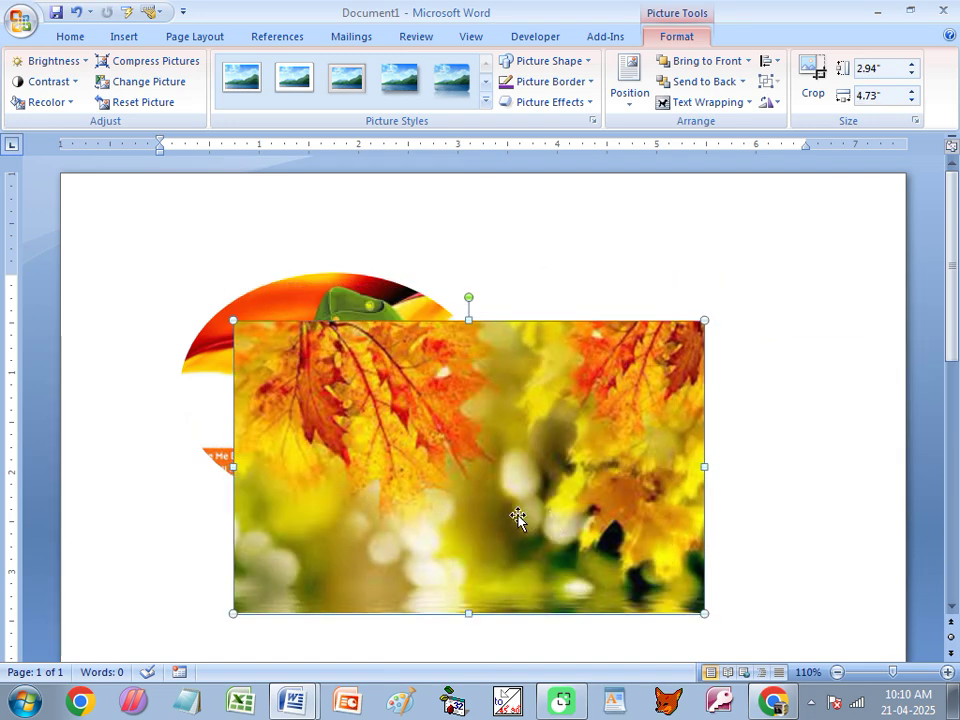
drag(465, 471, 444, 444)
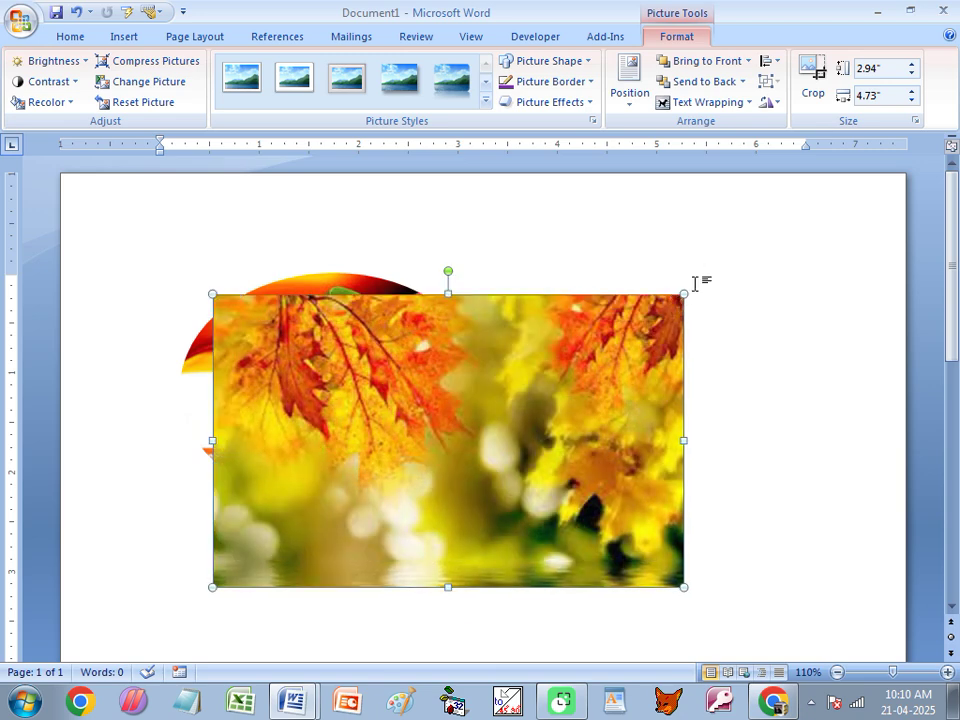
drag(688, 291, 748, 254)
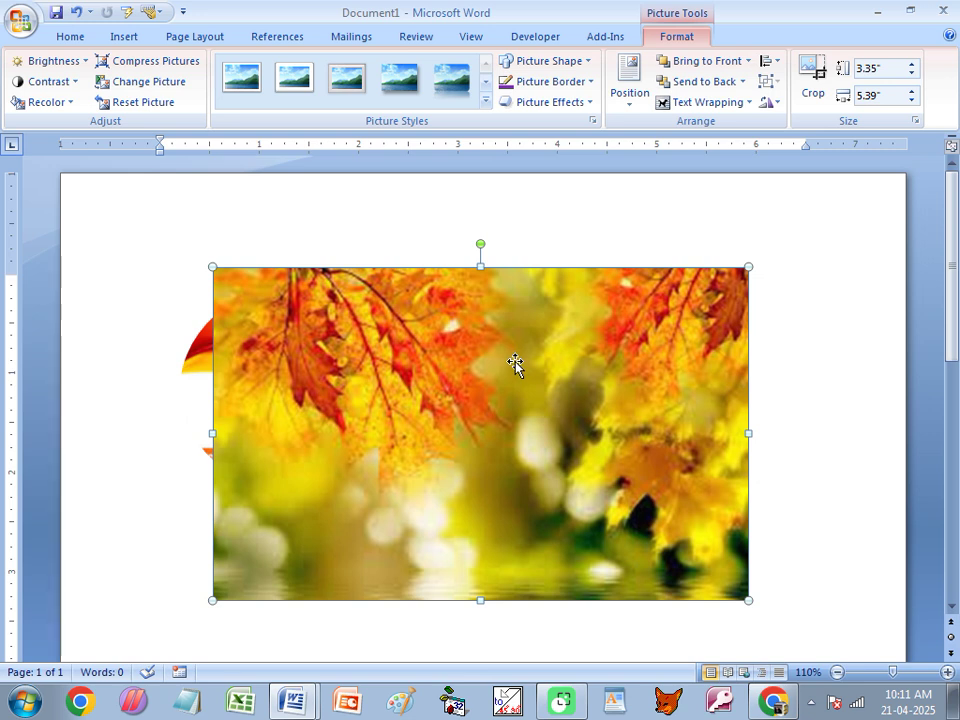
- Bring the oval picture in front of the leaves picture and move it to the middle of the leaves
click(192, 360)
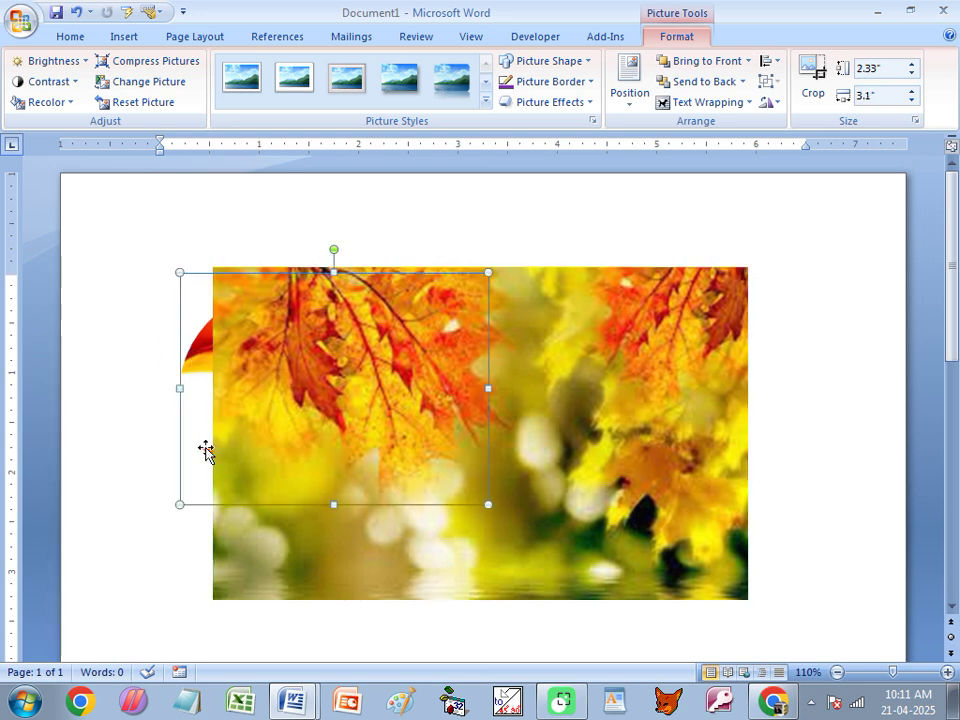
click(694, 63)
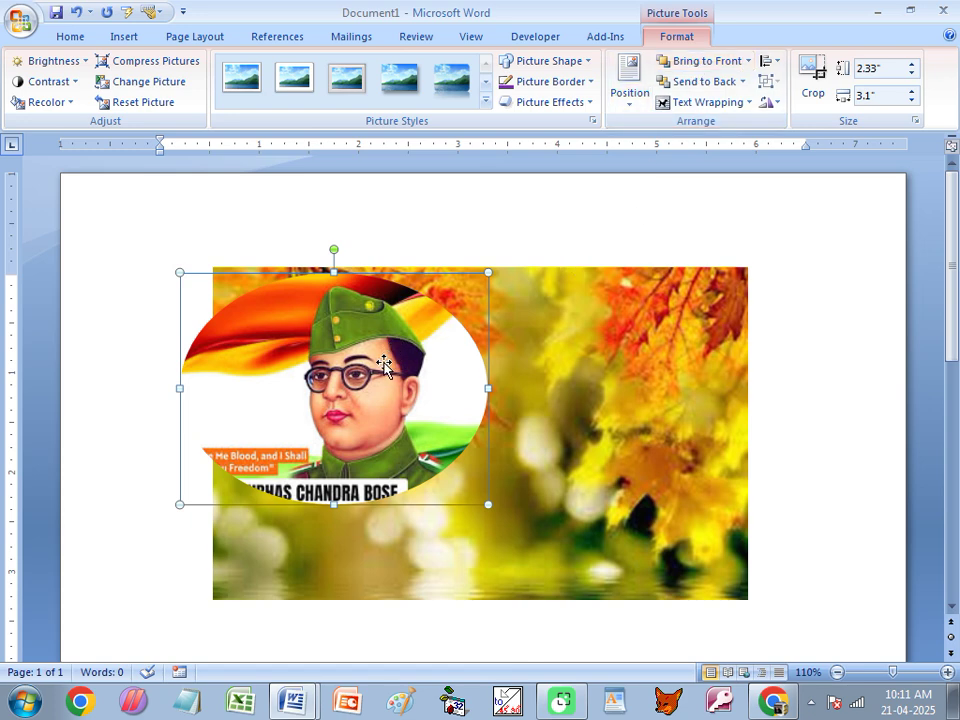
drag(420, 362, 507, 365)
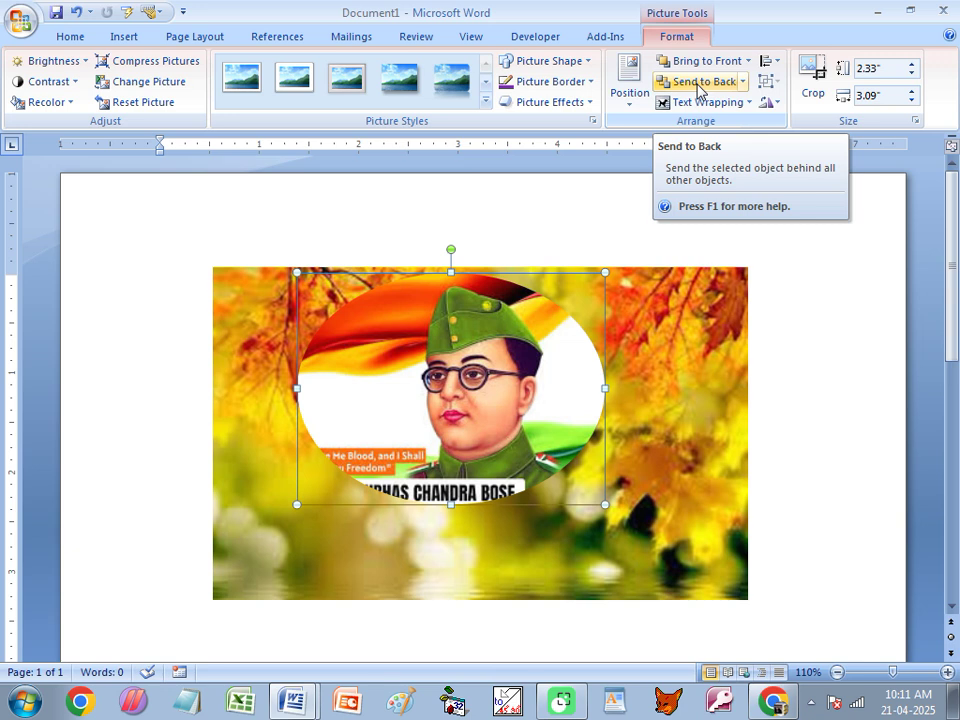
- Apply a 50 Point soft edges effect to the oval picture so it blends into the leaves background
click(527, 110)
mouse_move(561, 304)
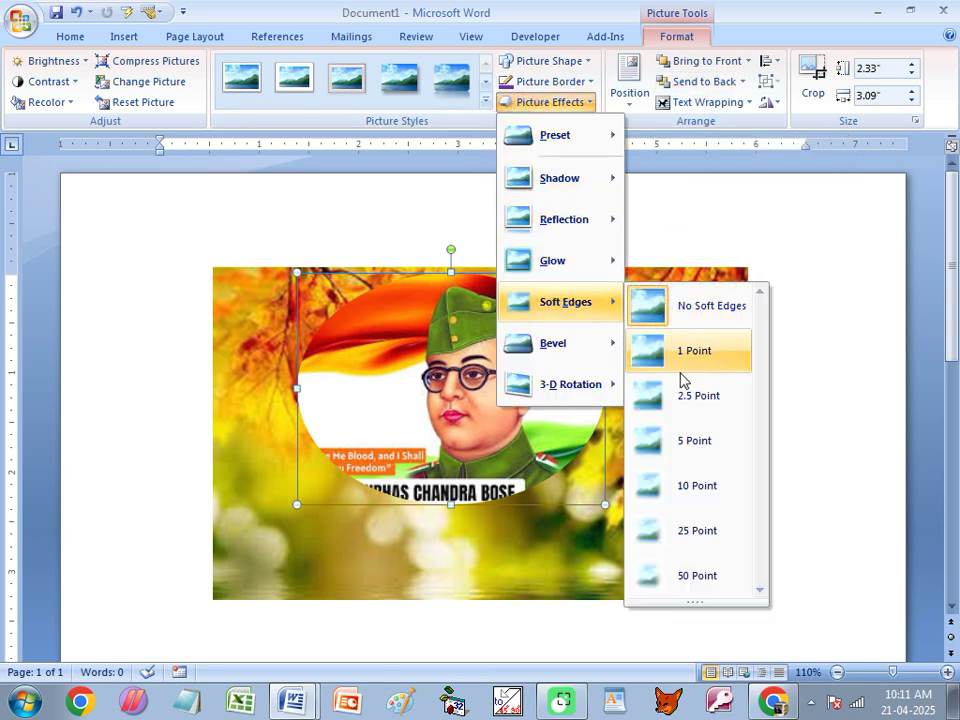
click(659, 578)
click(156, 491)
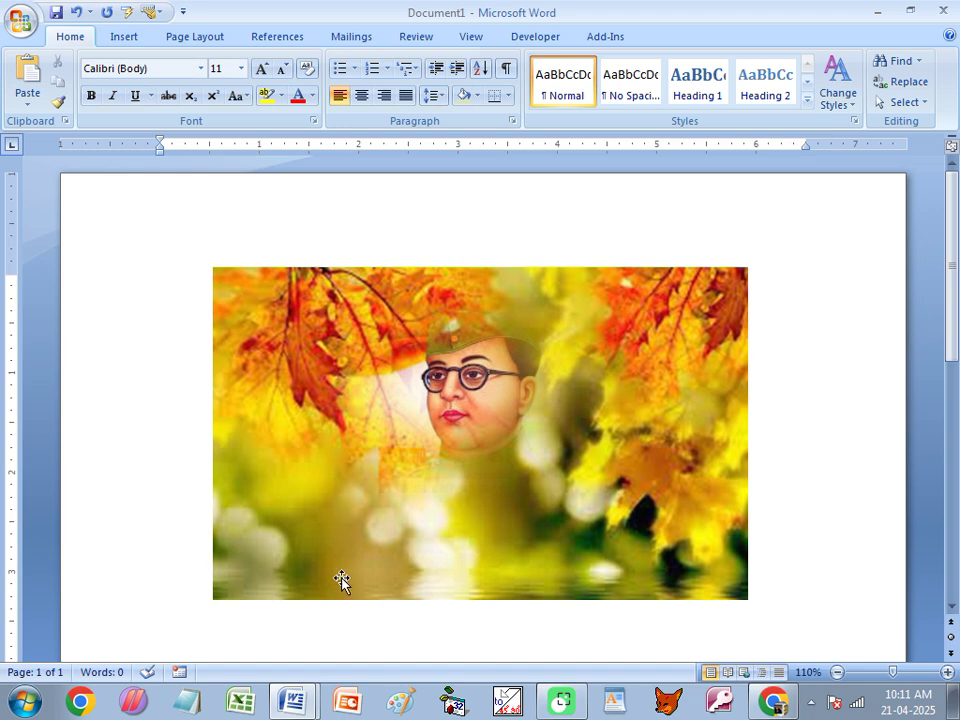
- Move the leaves picture slightly higher on the page and shift the blended portrait to the leaves' lower left area
drag(603, 481, 625, 578)
drag(623, 521, 599, 388)
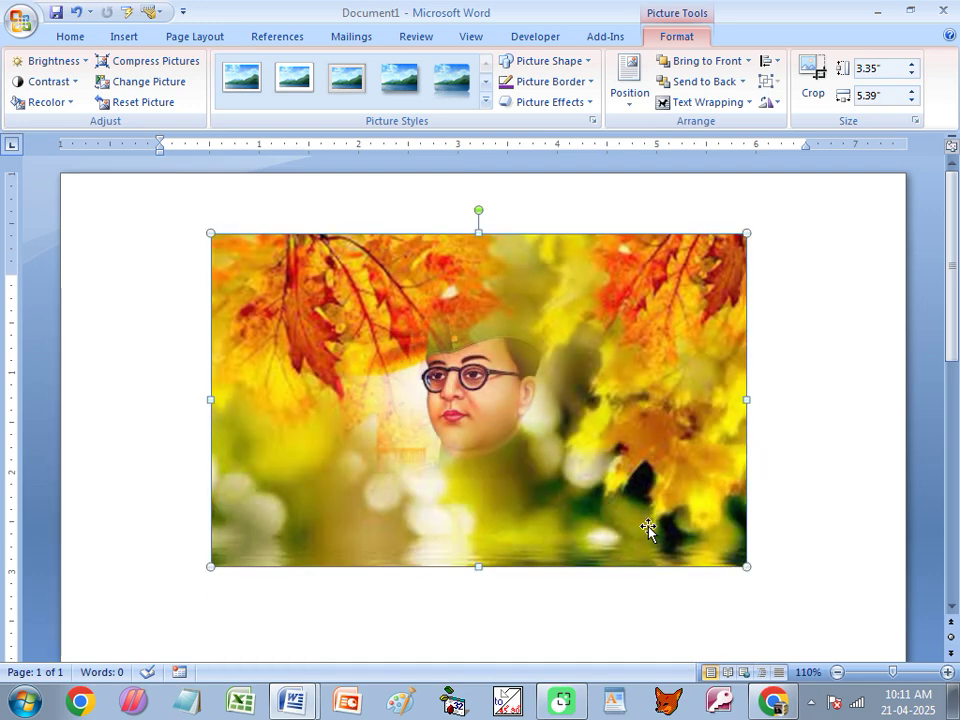
drag(566, 452, 565, 514)
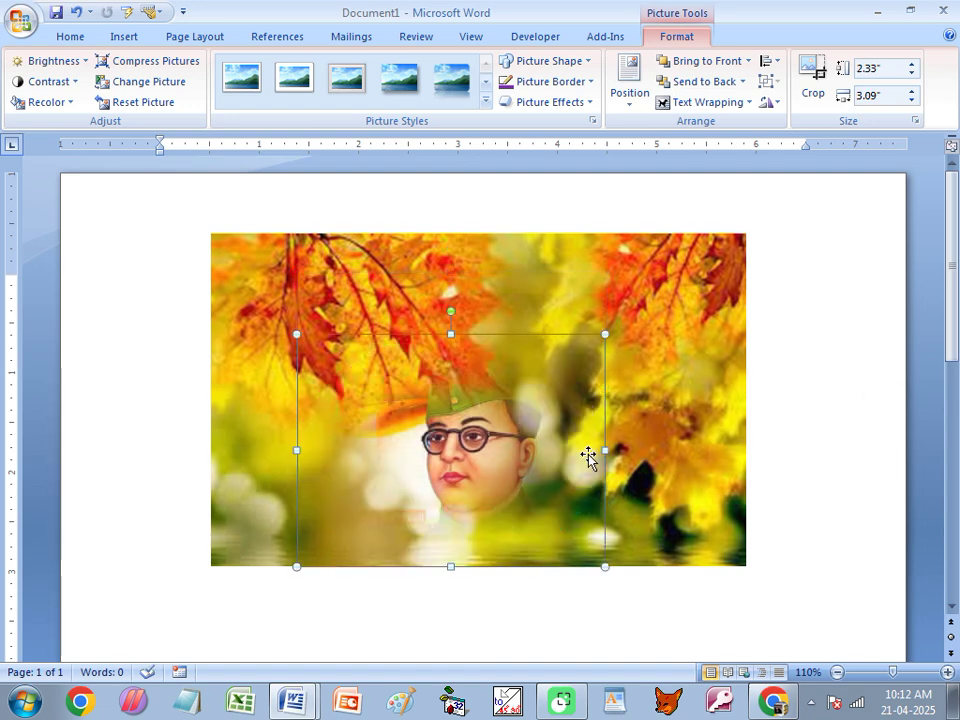
drag(490, 458, 380, 468)
click(546, 426)
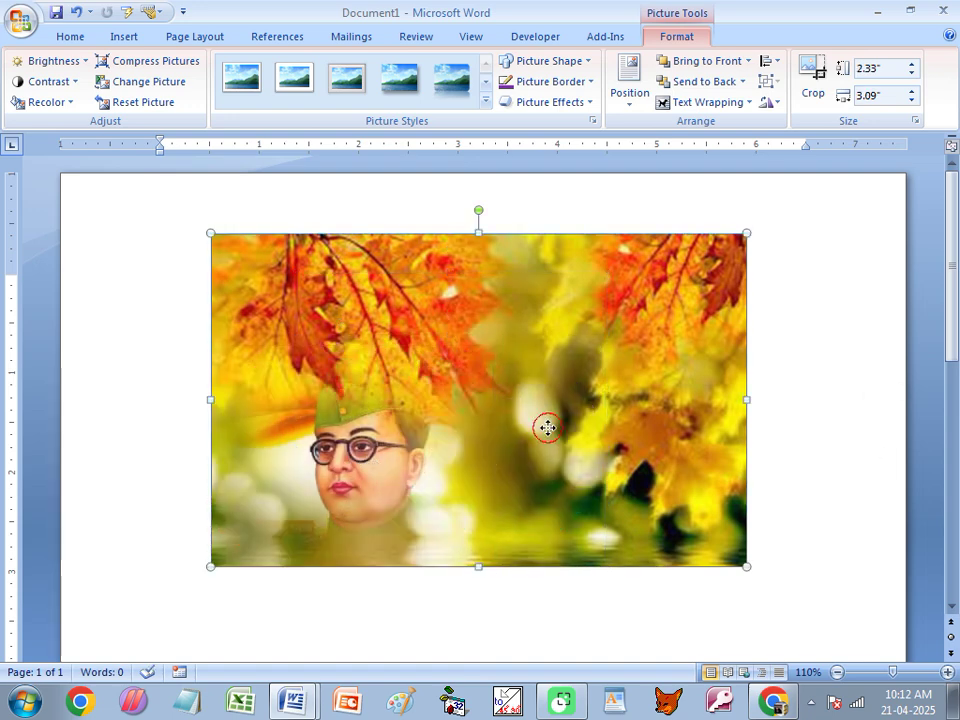
- Set the blended portrait's soft edges effect to No Soft Edges
click(402, 465)
click(527, 108)
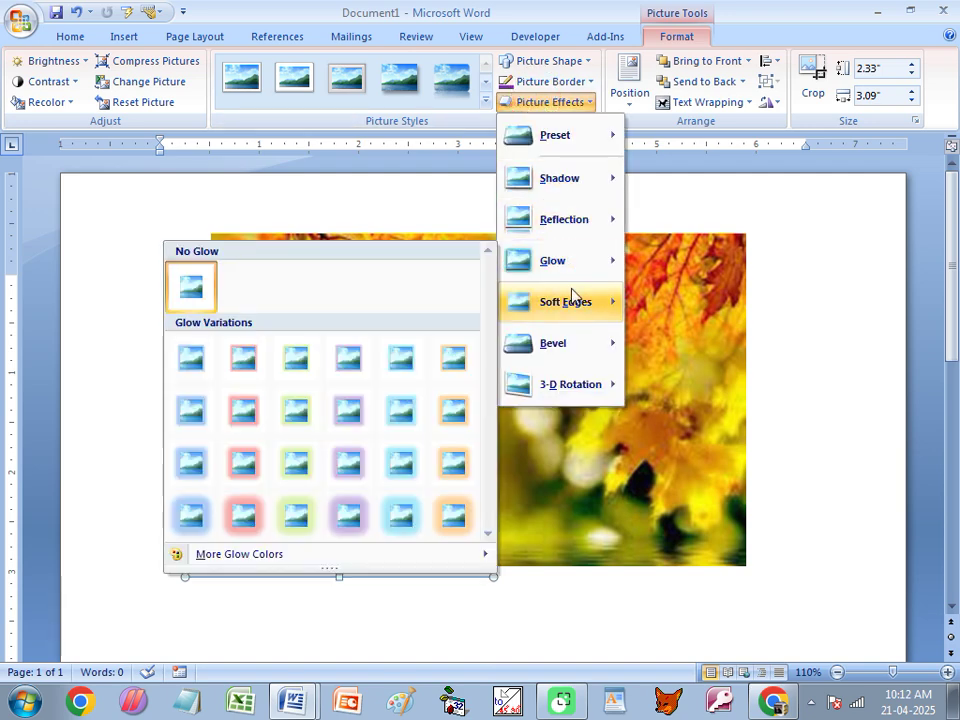
mouse_move(572, 300)
click(650, 306)
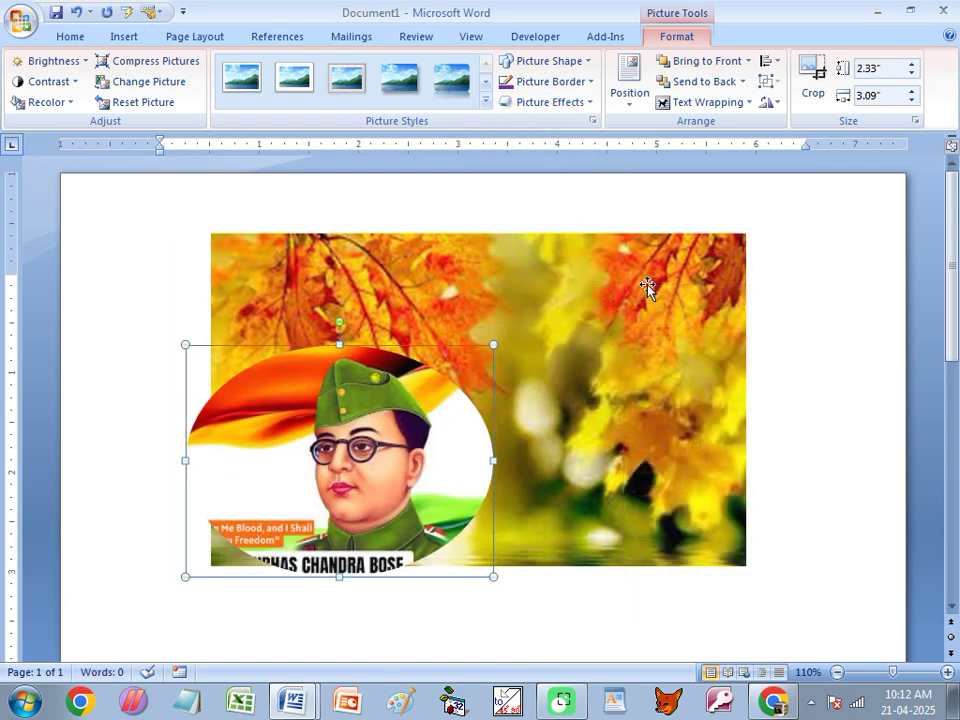
- Delete the leaves picture and the oval portrait from the page
click(647, 343)
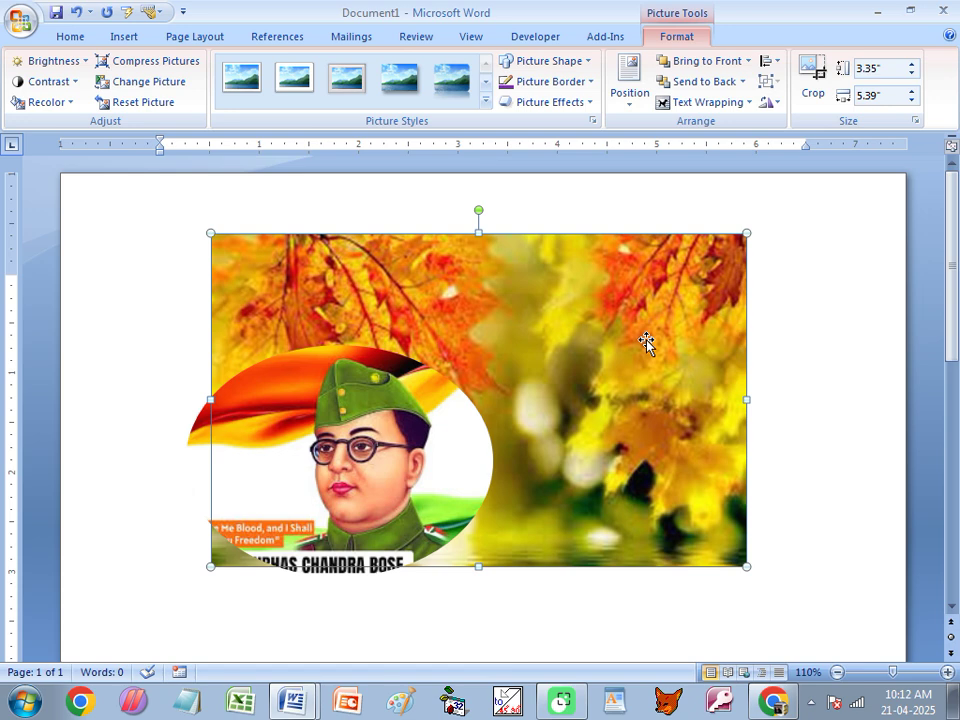
key(Delete)
drag(437, 439, 443, 395)
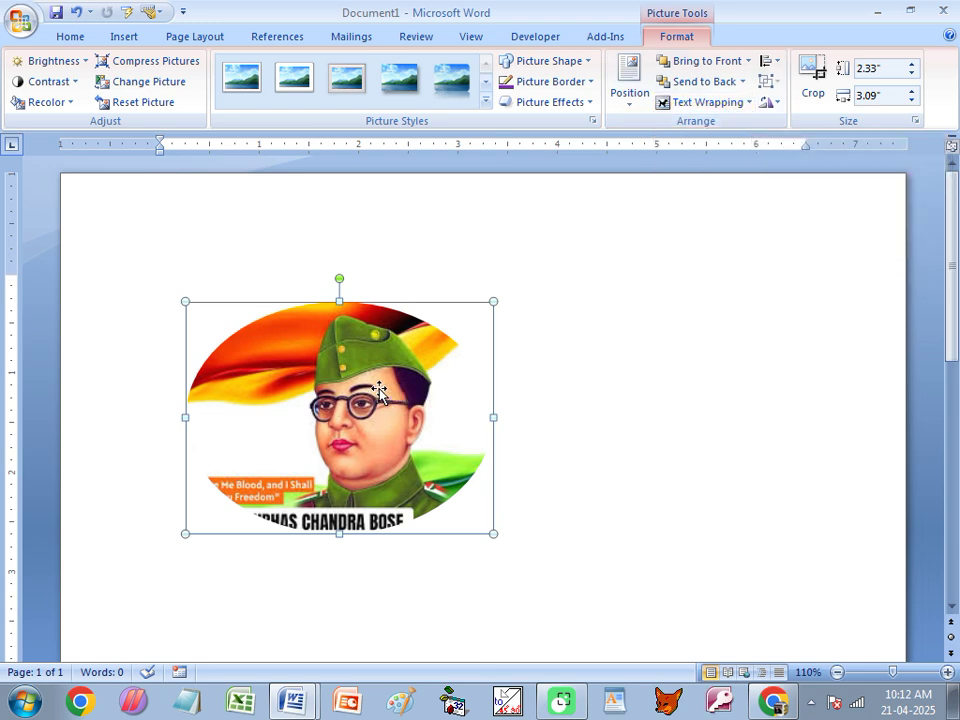
key(Delete)
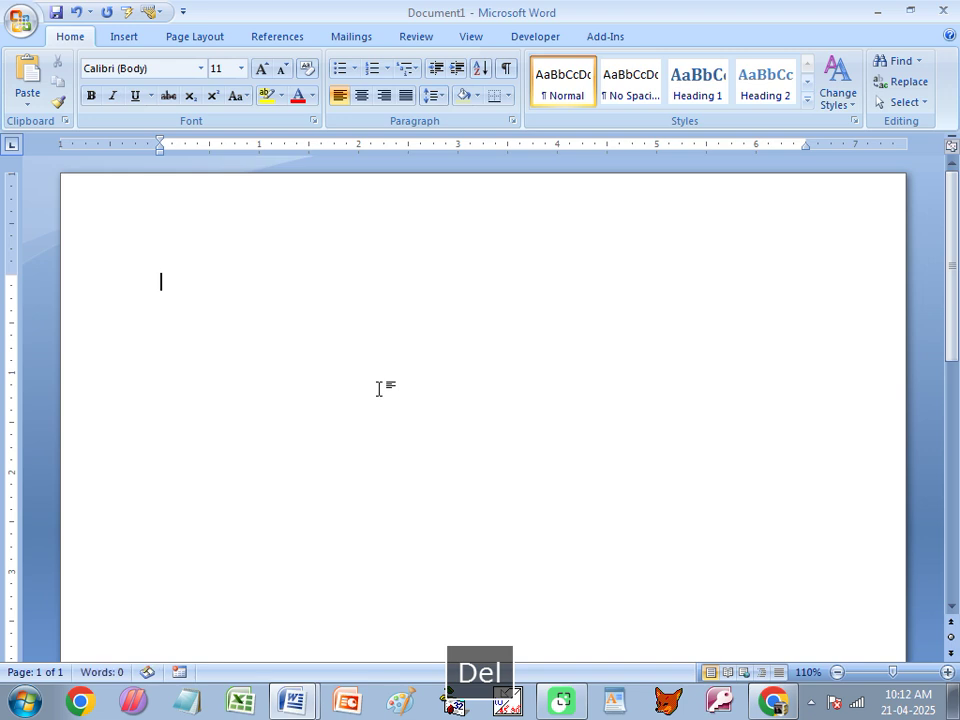
- Generate ten paragraphs of sample text with =rand(10), clear the text selection and return to the beginning of the document
text(=rand()
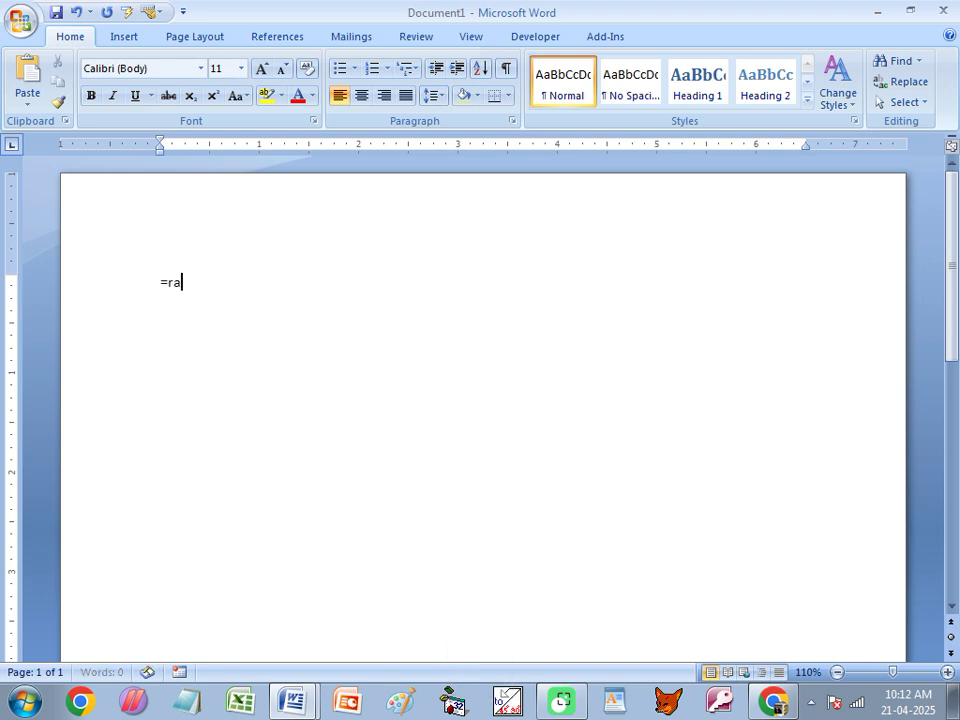
text(10)
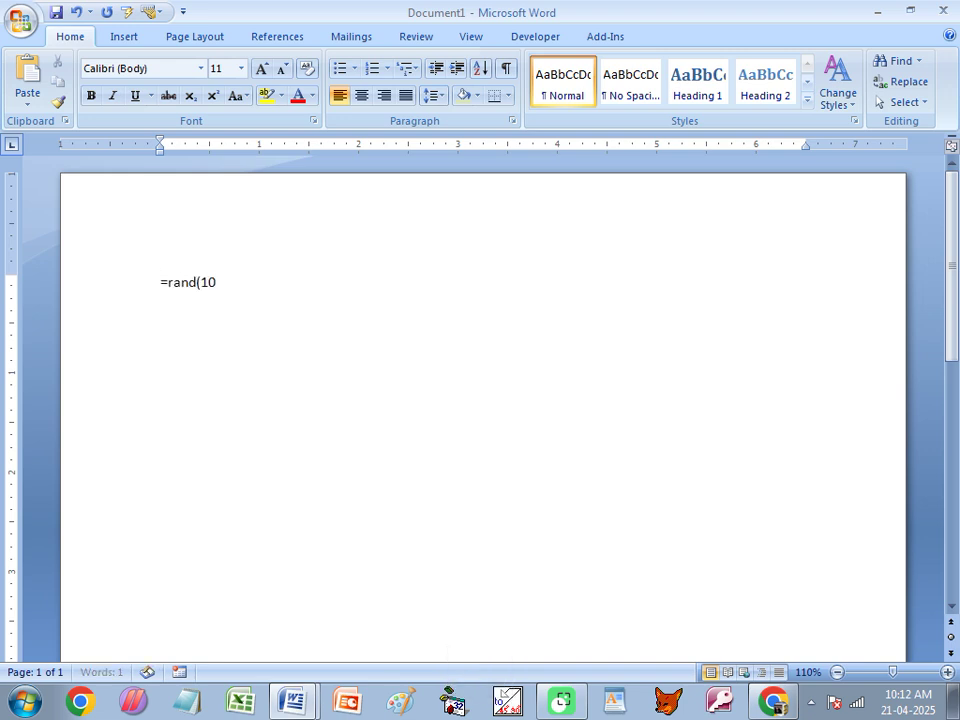
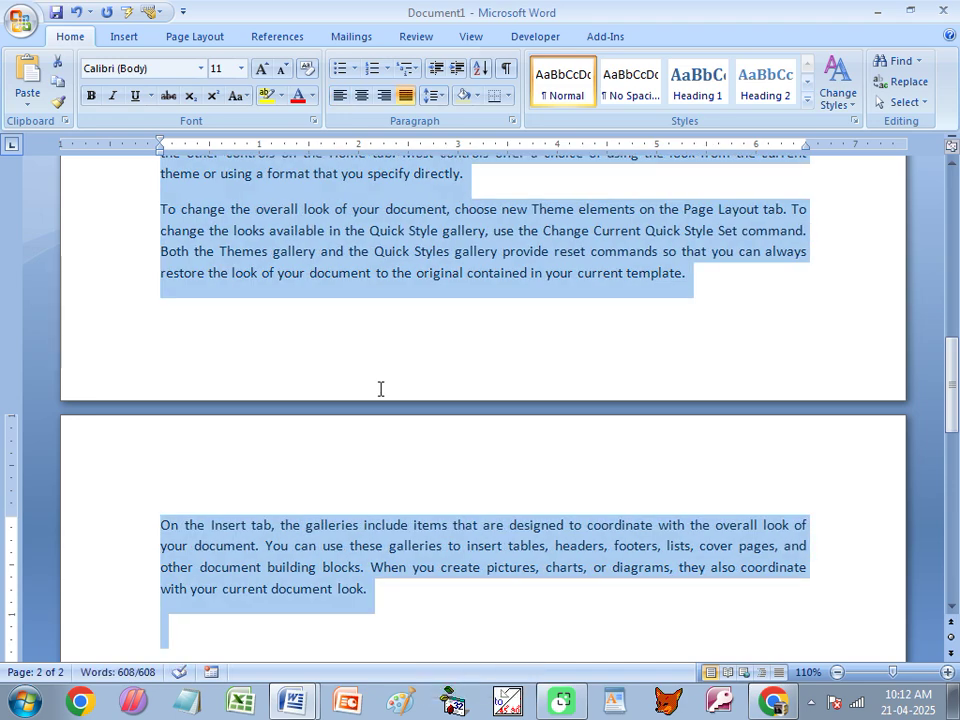
scroll(388, 337, up, 10)
click(452, 394)
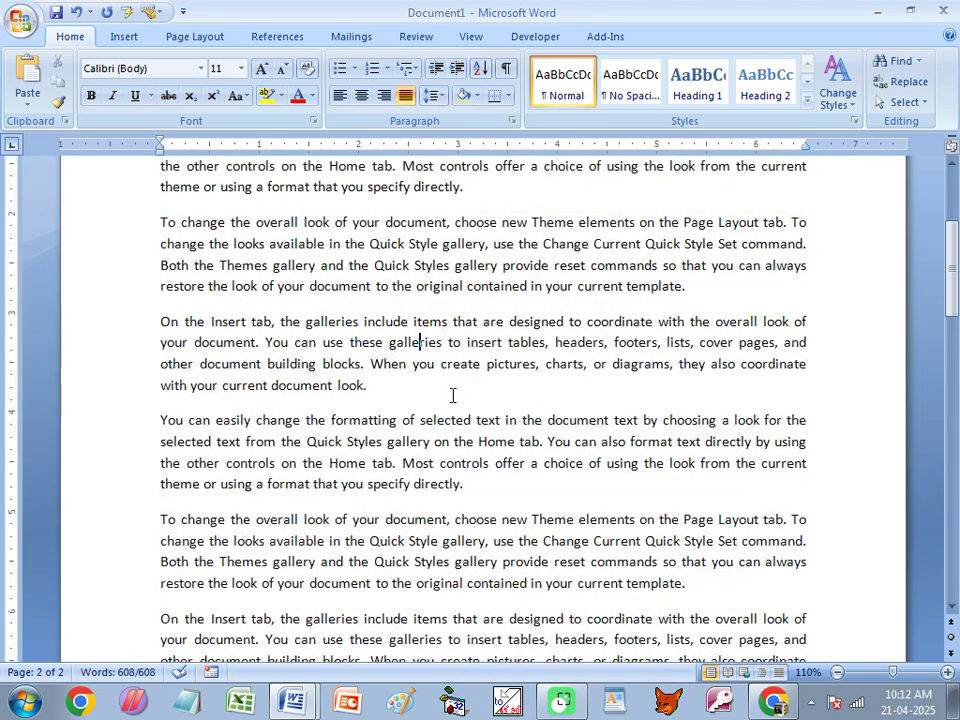
scroll(443, 400, up, 5)
scroll(454, 451, down, 3)
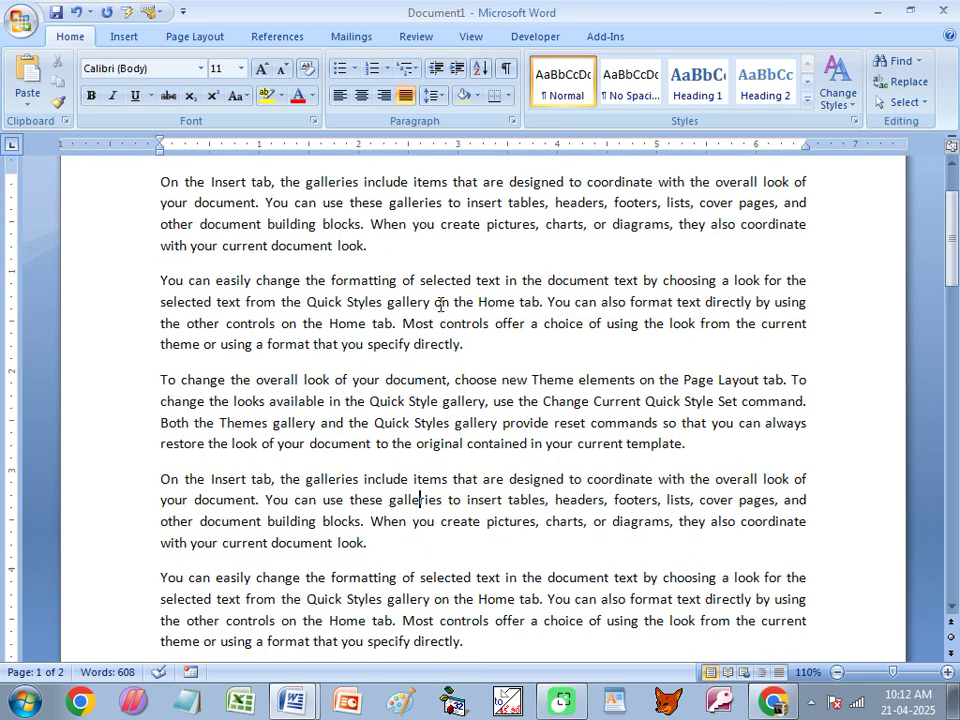
- Insert download.jpg from the desktop's picture folder at the end of the second visible paragraph, after "specify directly."
click(466, 344)
click(126, 32)
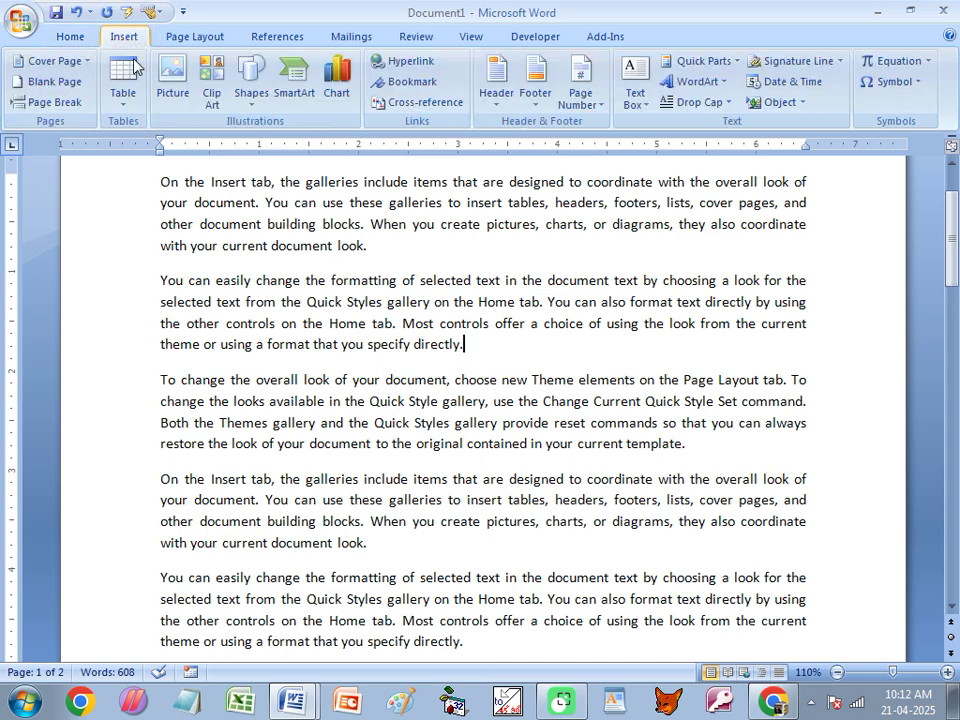
click(170, 80)
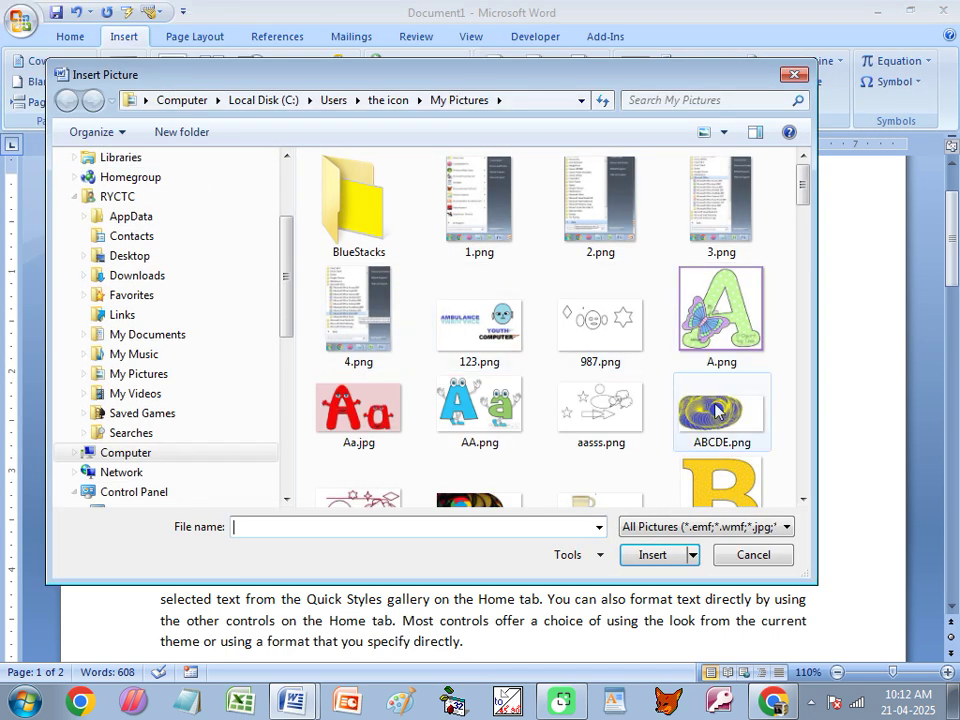
scroll(801, 505, down, 10)
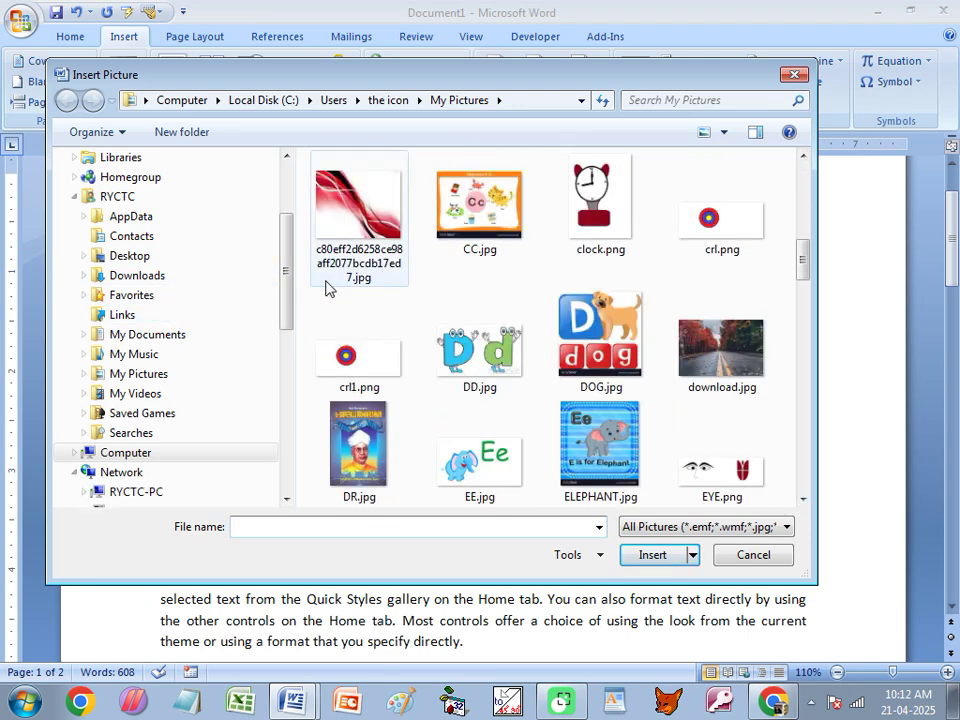
click(595, 222)
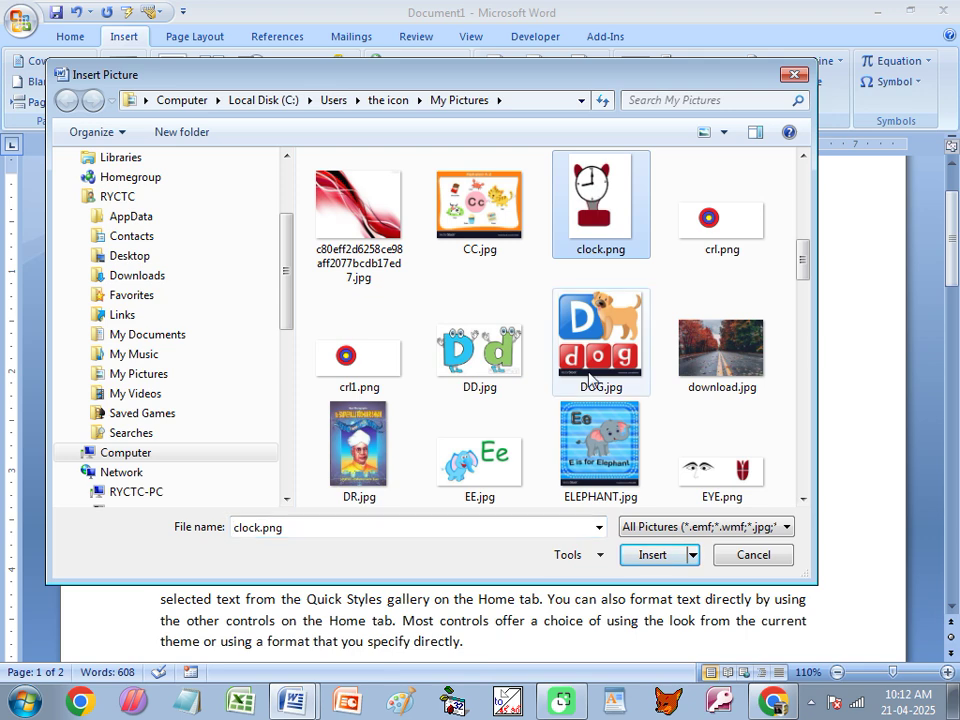
scroll(289, 270, up, 1)
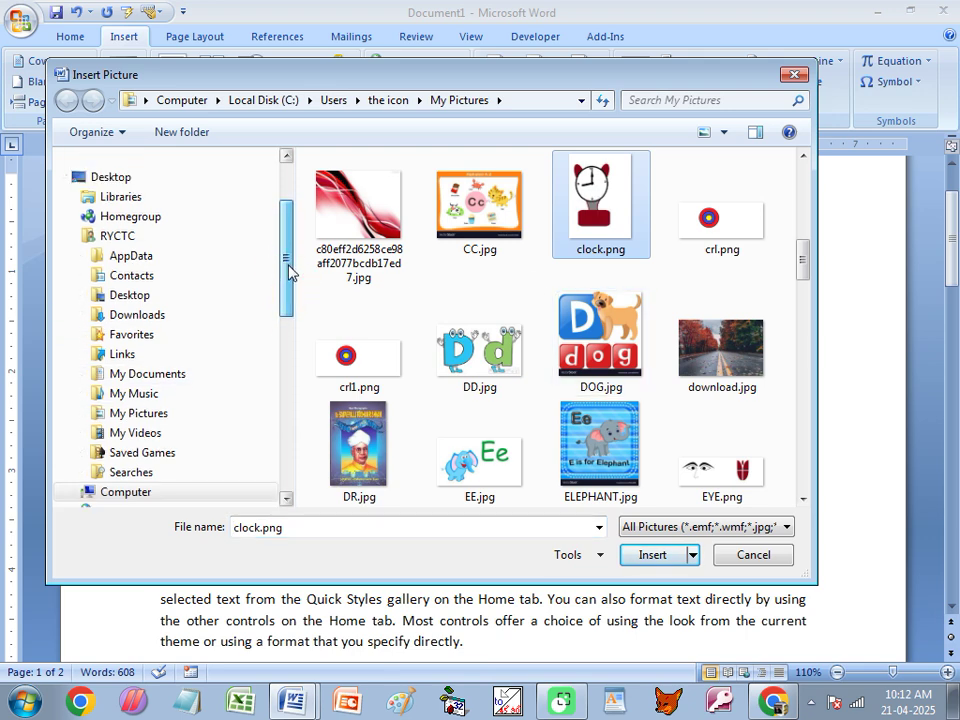
click(170, 297)
double_click(490, 338)
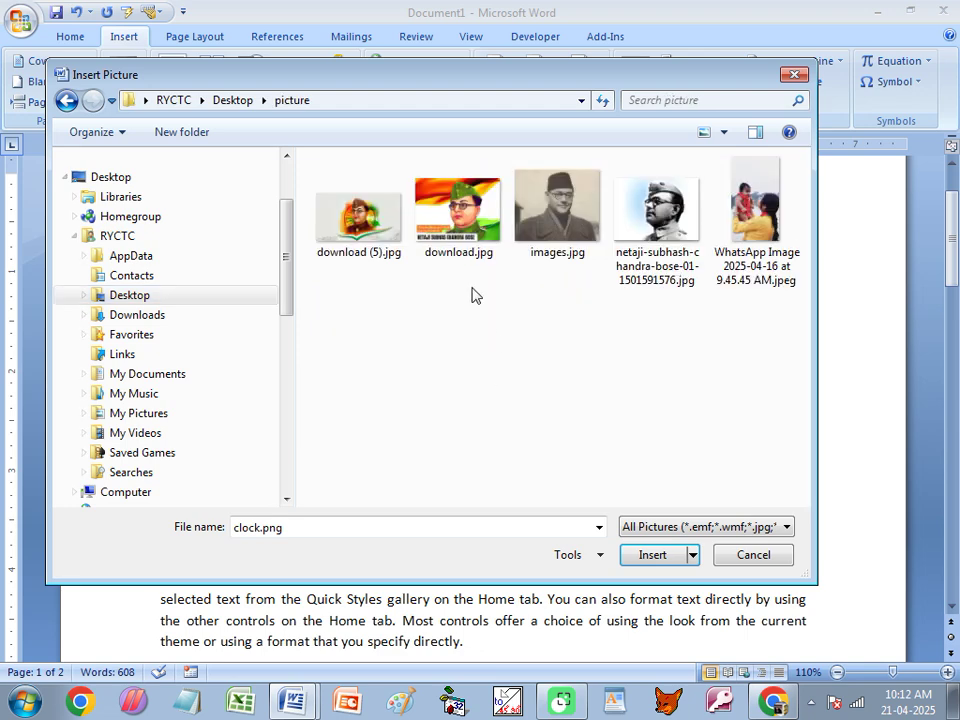
click(458, 210)
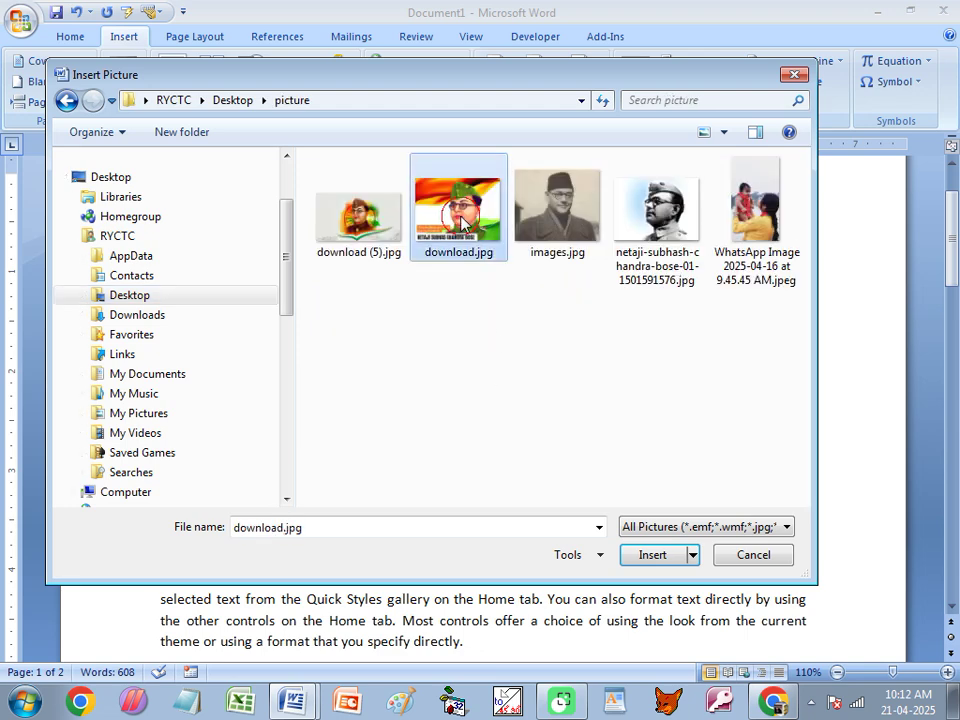
click(653, 556)
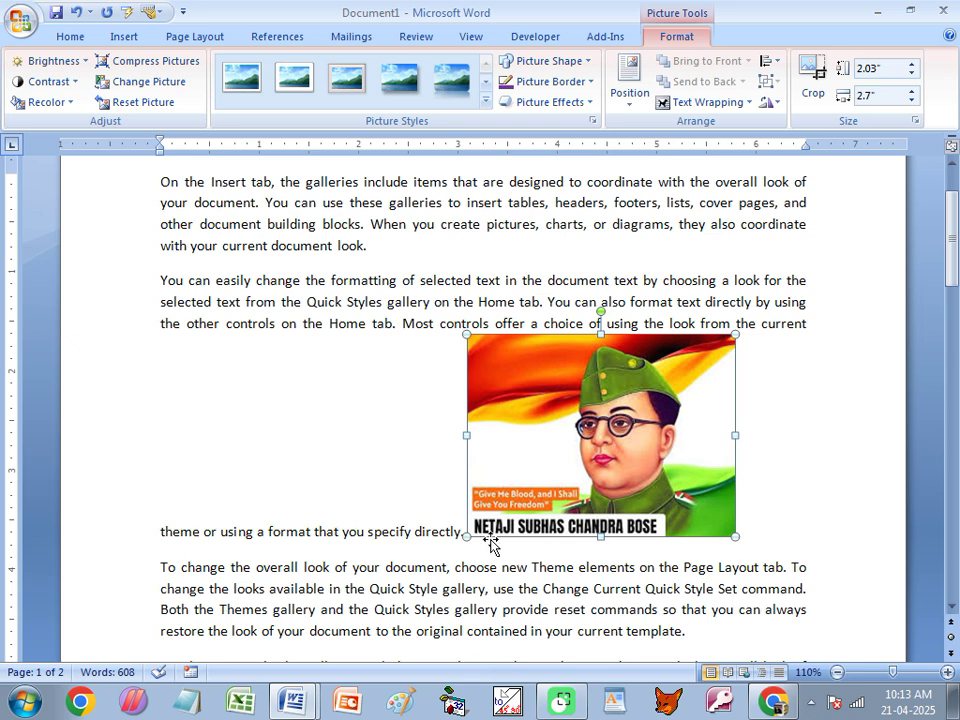
- Apply In Line with Text wrapping to the inserted portrait and select the line of text beside it
click(676, 102)
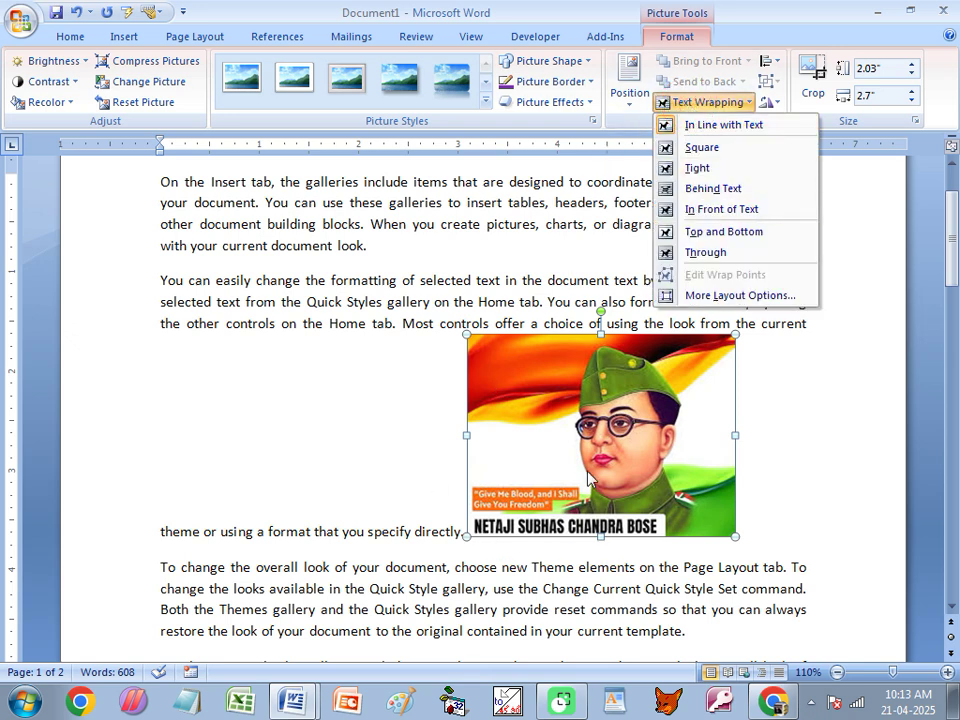
click(724, 125)
click(399, 532)
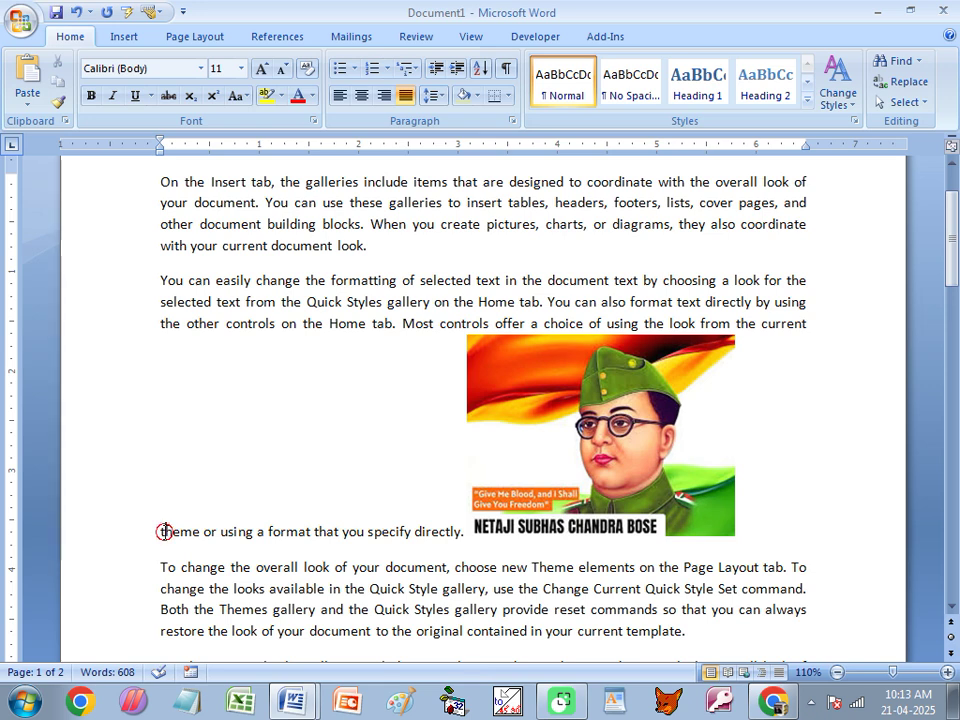
drag(161, 531, 507, 524)
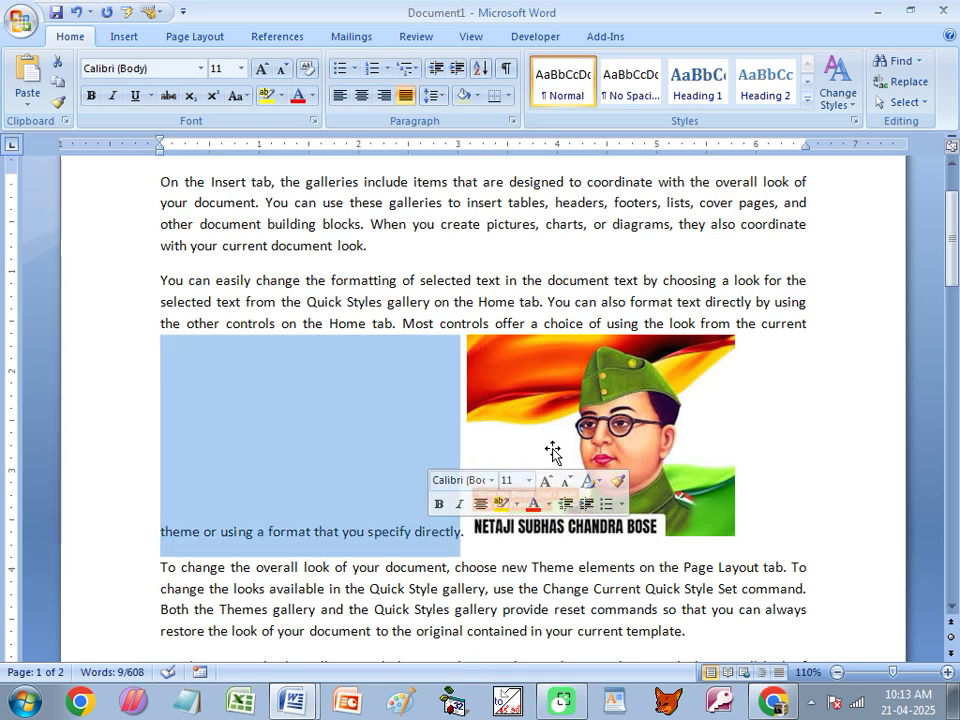
- Set the portrait's text wrapping to Square and move it left to the middle of the text block
drag(613, 418, 690, 462)
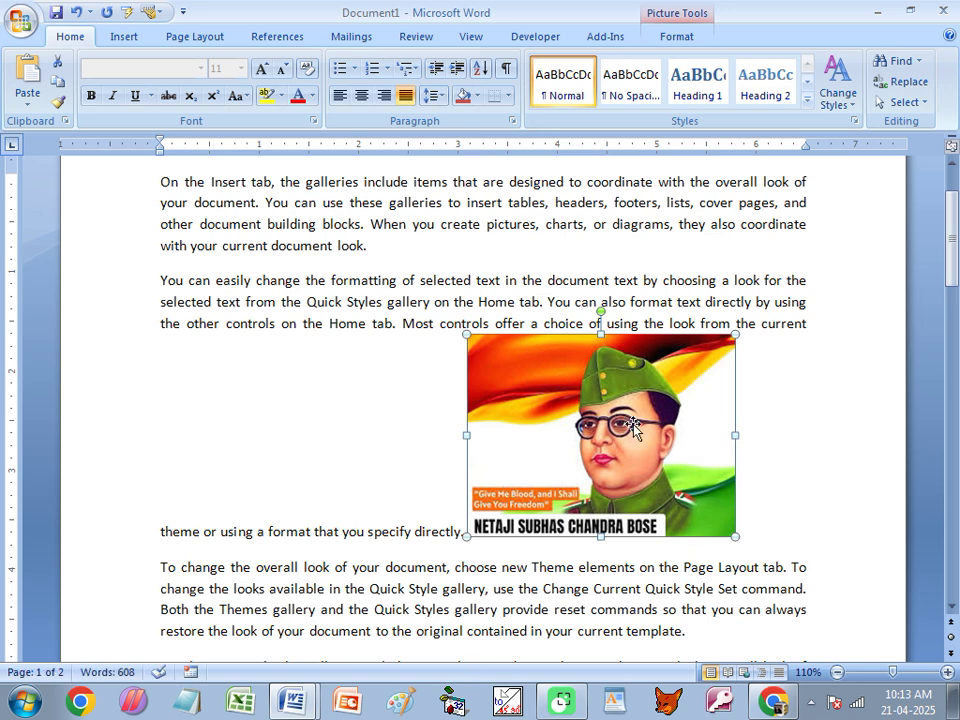
click(677, 35)
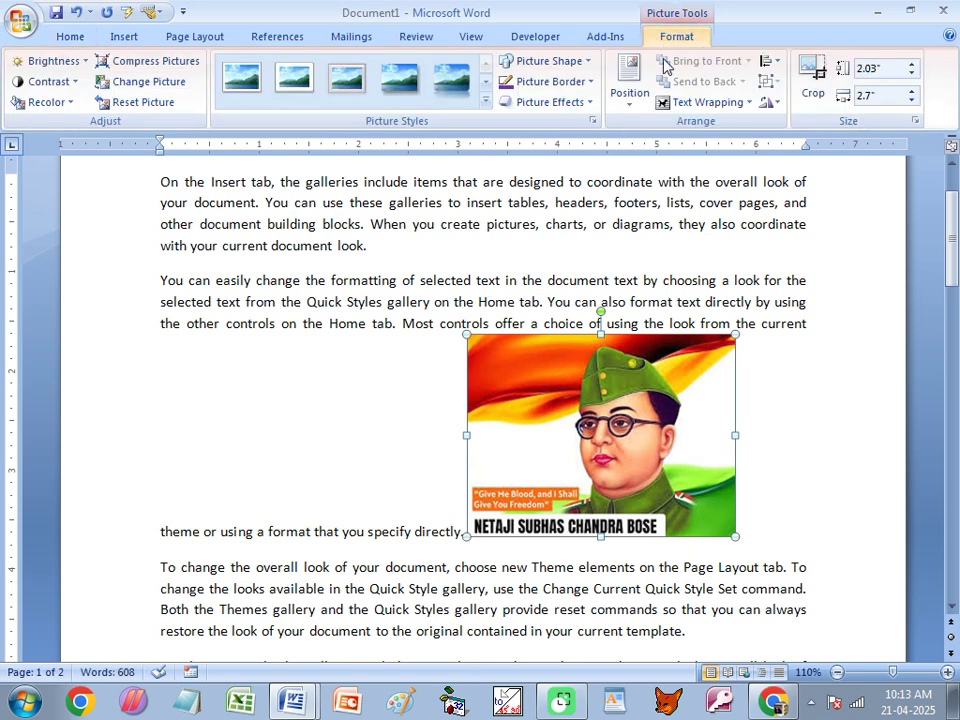
click(674, 104)
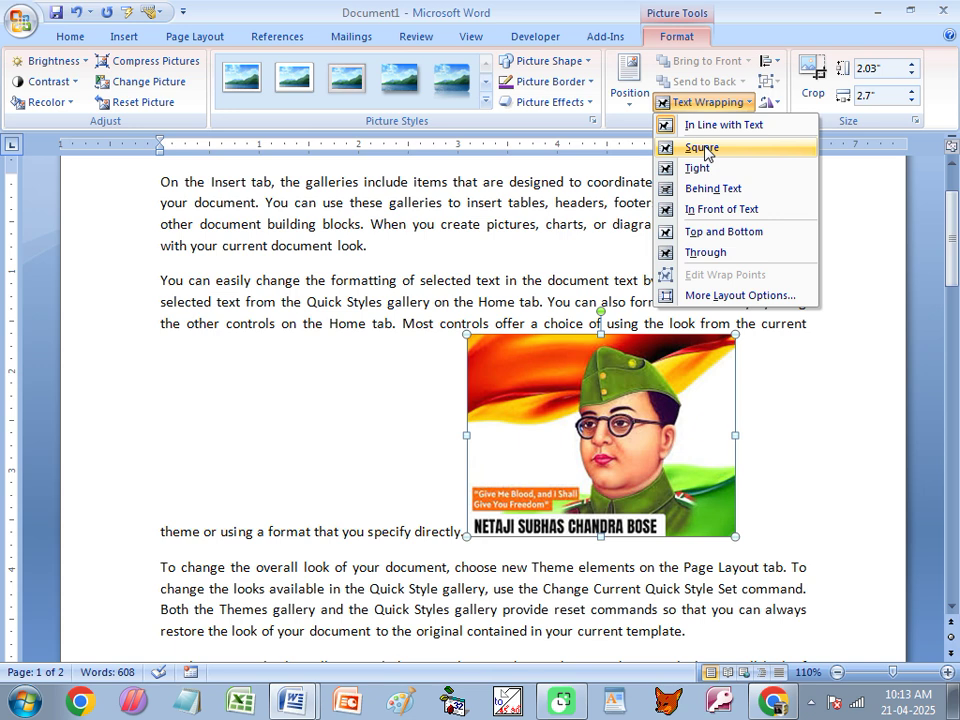
click(706, 152)
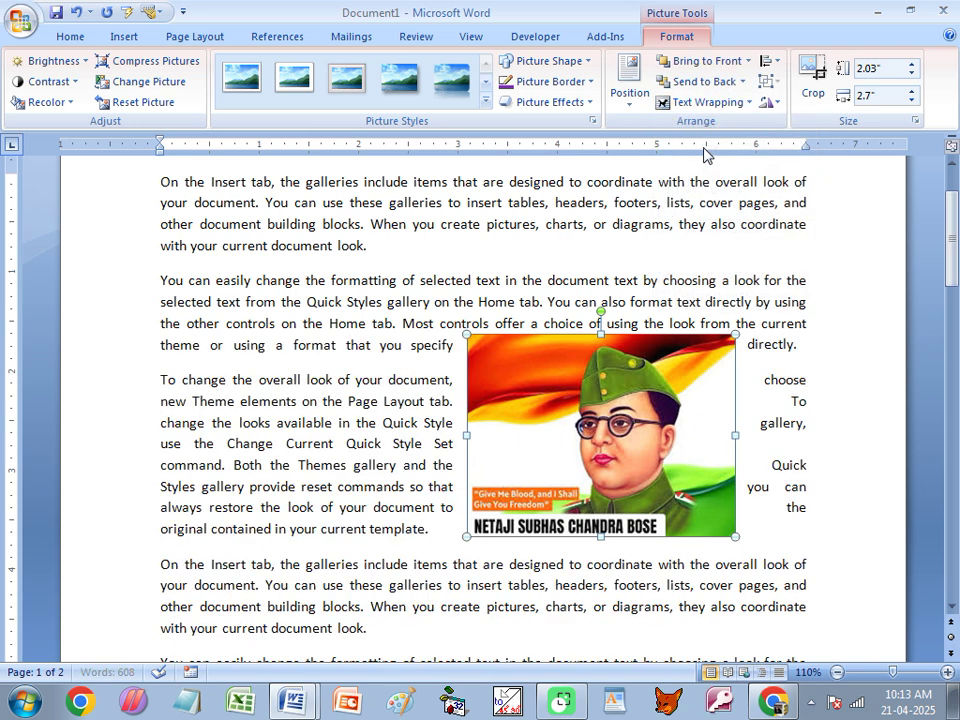
drag(497, 387, 497, 387)
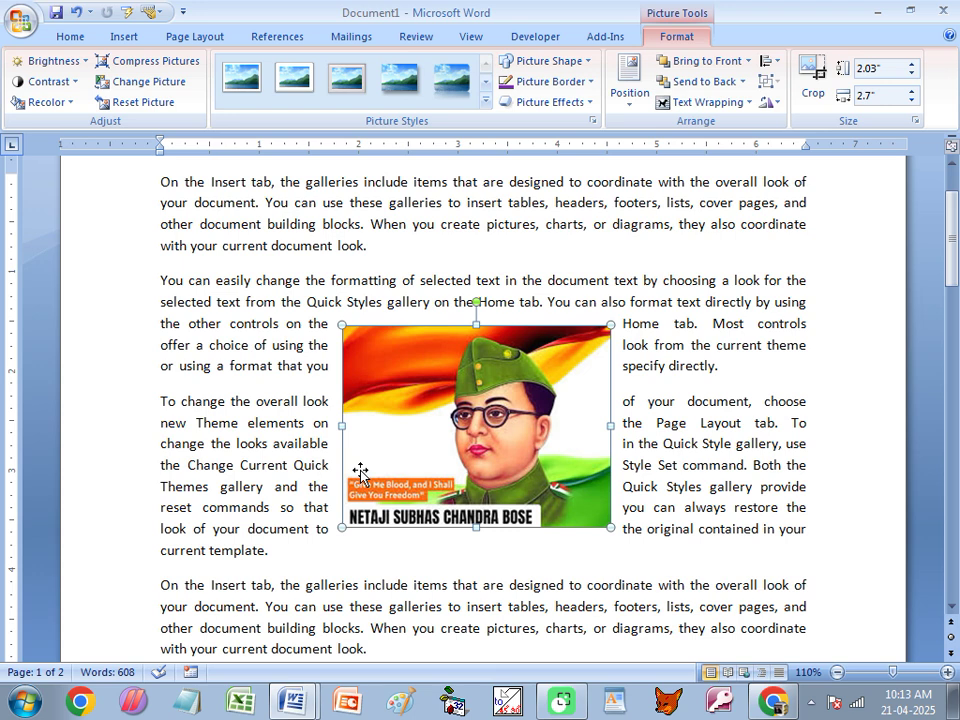
- Set the portrait's text wrapping to Tight, change its picture shape to an isosceles triangle and deselect it
click(706, 102)
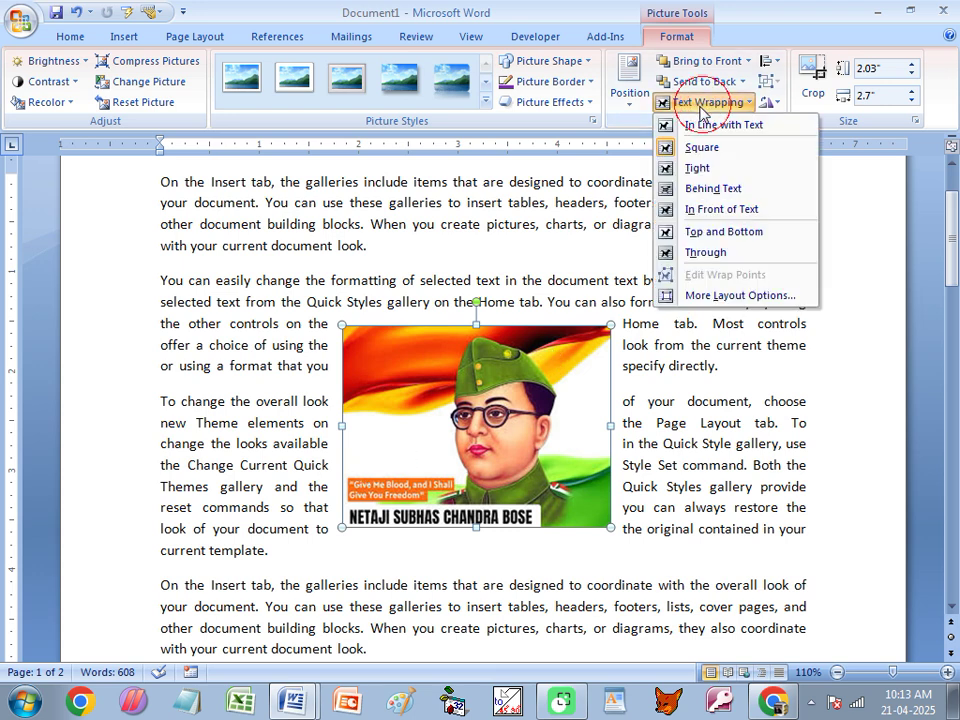
click(698, 170)
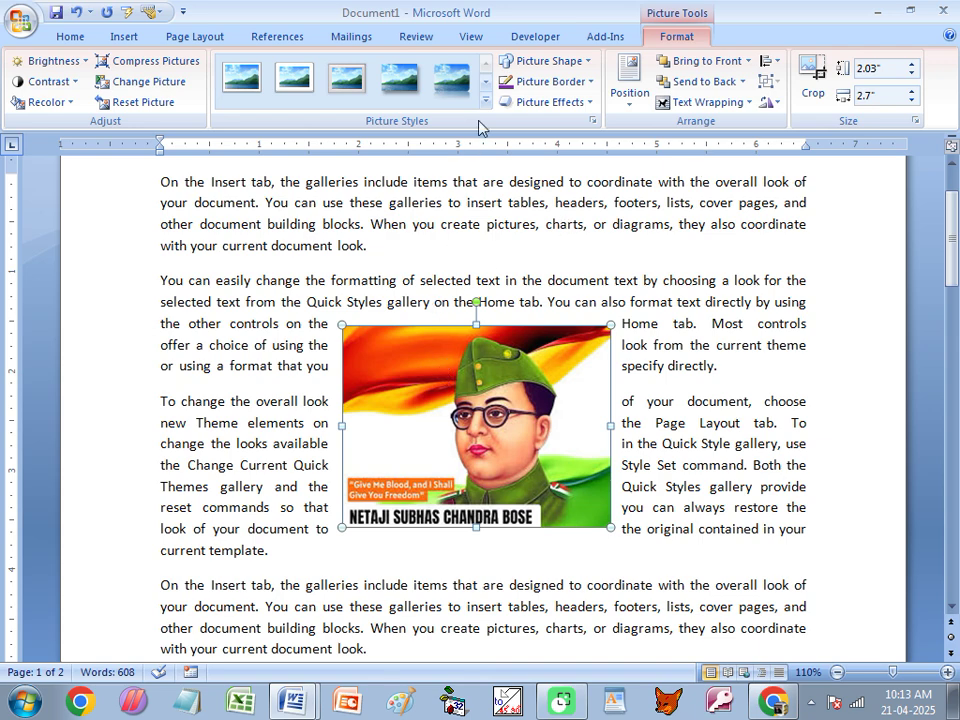
click(508, 61)
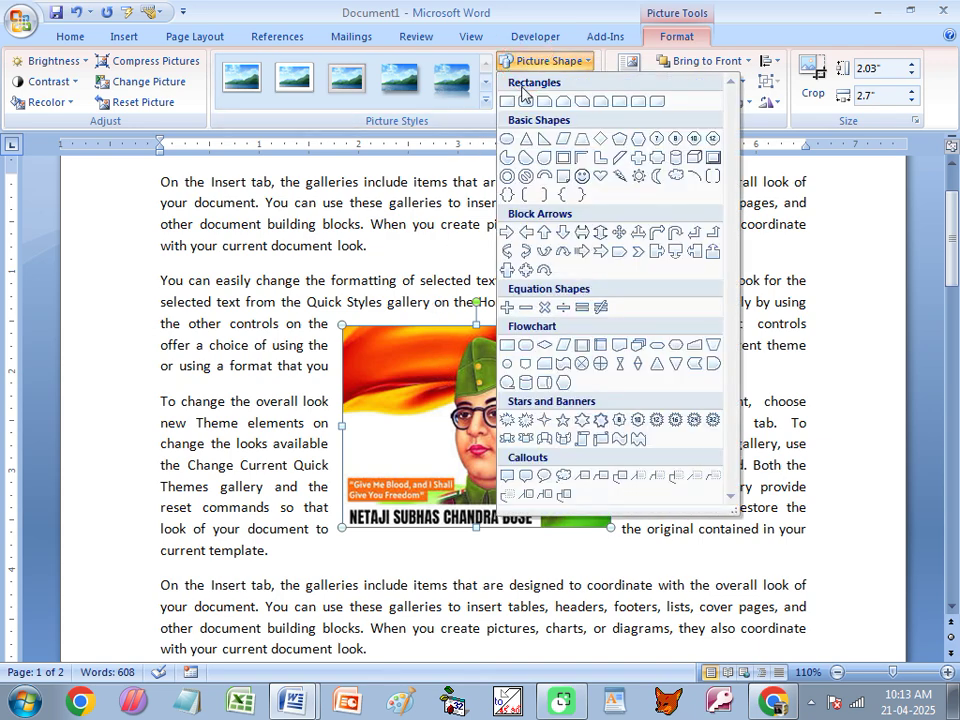
click(526, 139)
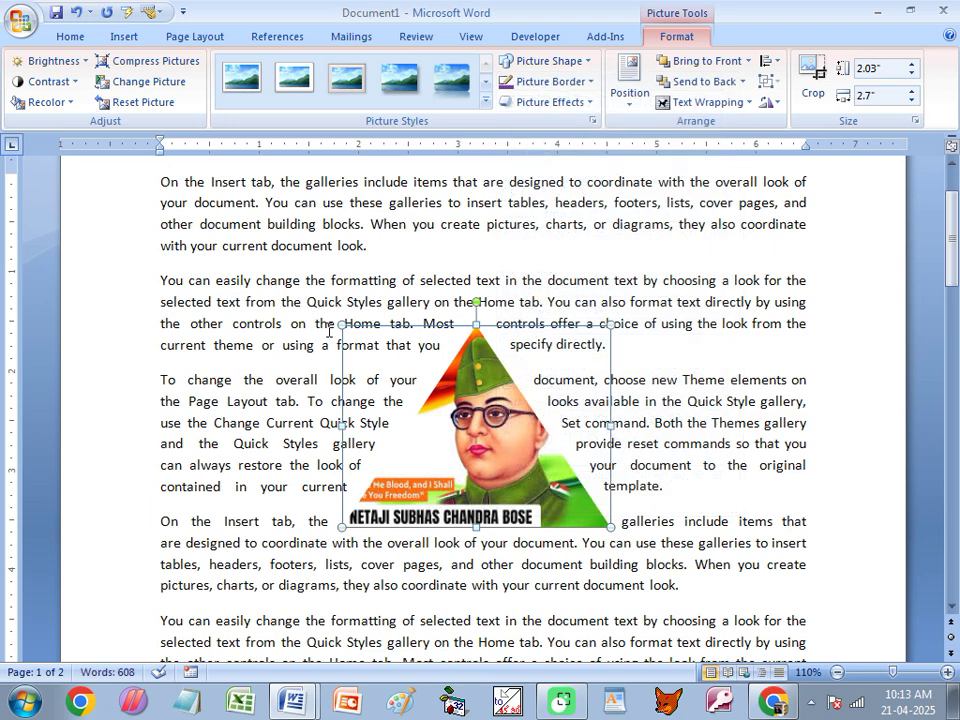
click(666, 430)
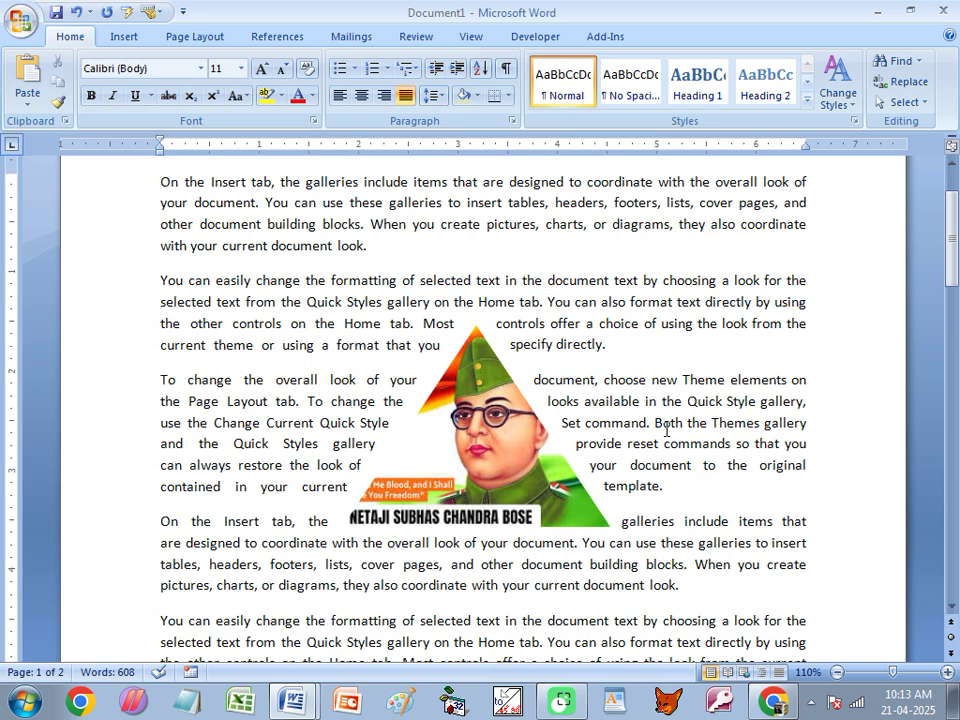
- Switch the triangular portrait's text wrapping to Square and deselect the picture
click(430, 448)
click(670, 104)
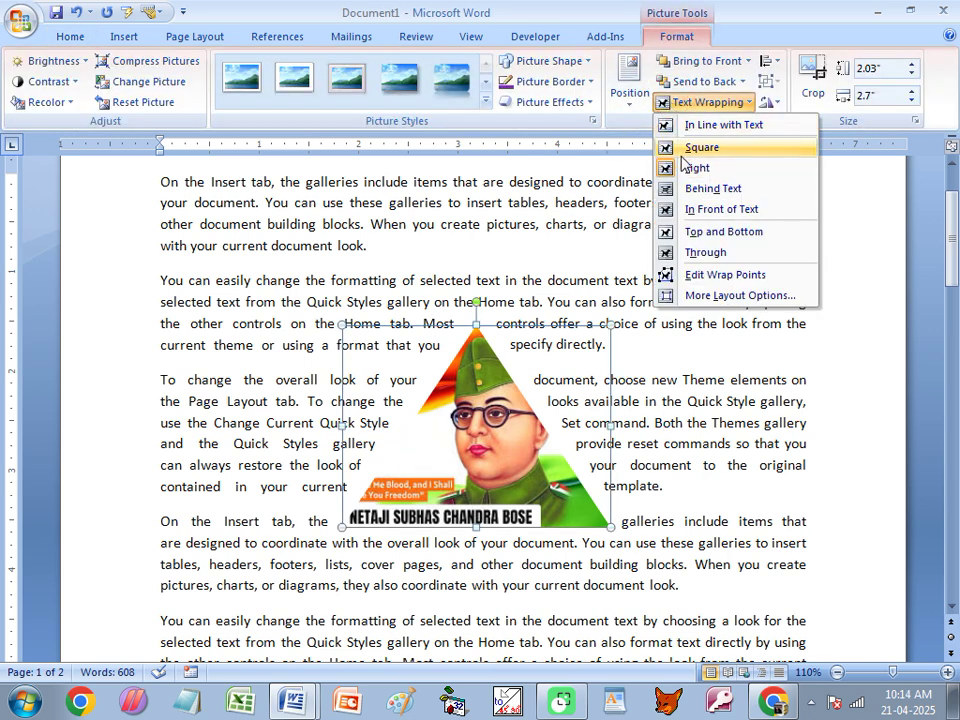
click(700, 147)
click(686, 362)
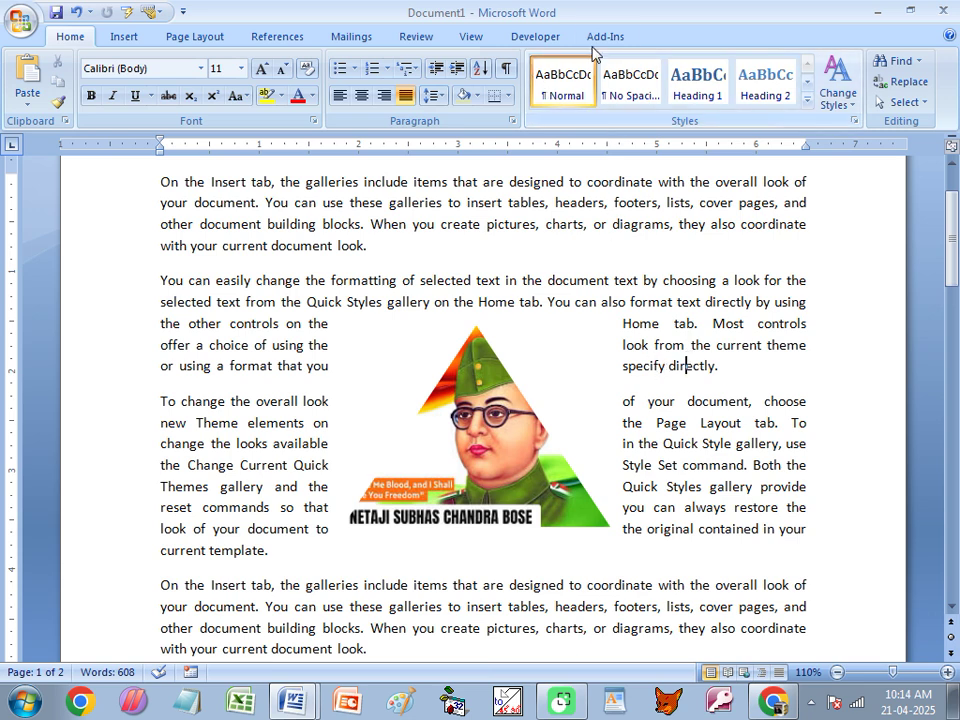
- Return the triangular portrait to Tight text wrapping, try rotating it clockwise and undo the rotation
click(512, 395)
click(690, 102)
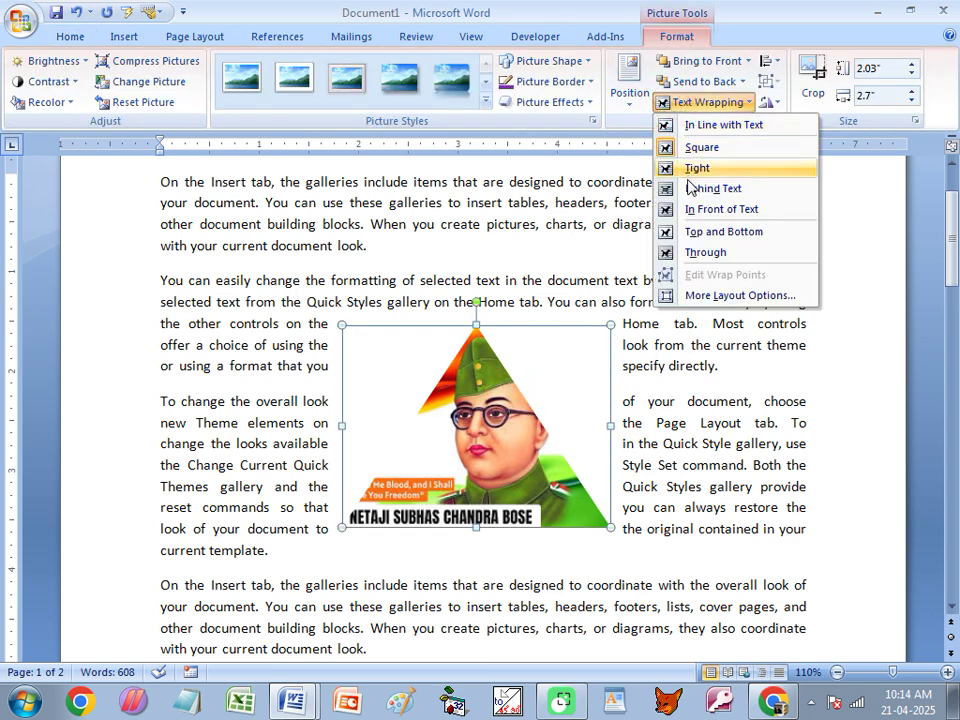
click(700, 168)
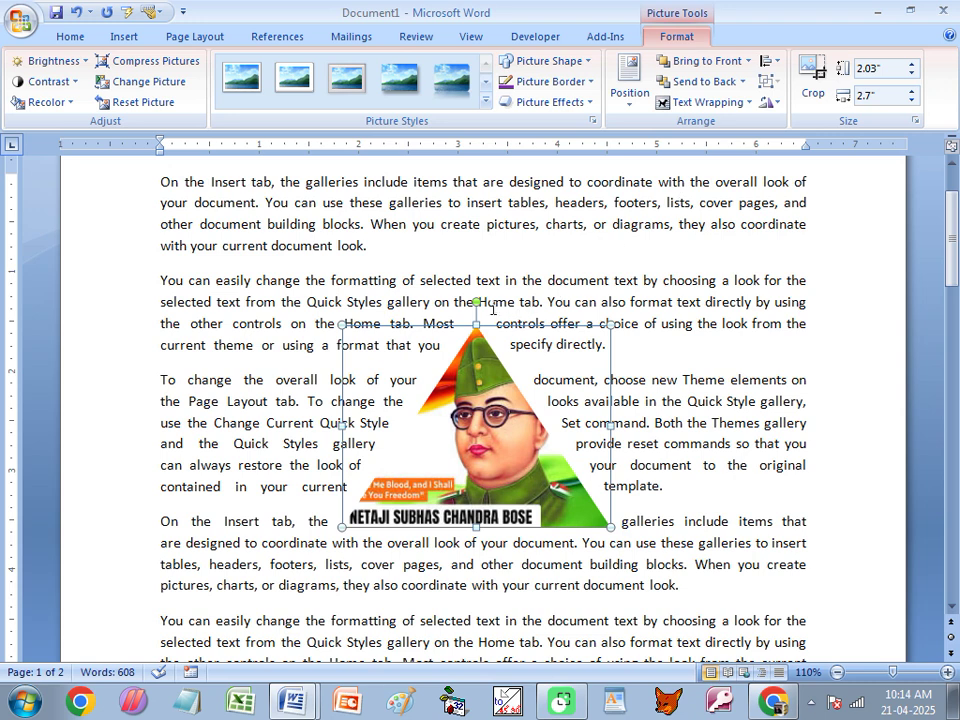
drag(478, 305, 552, 302)
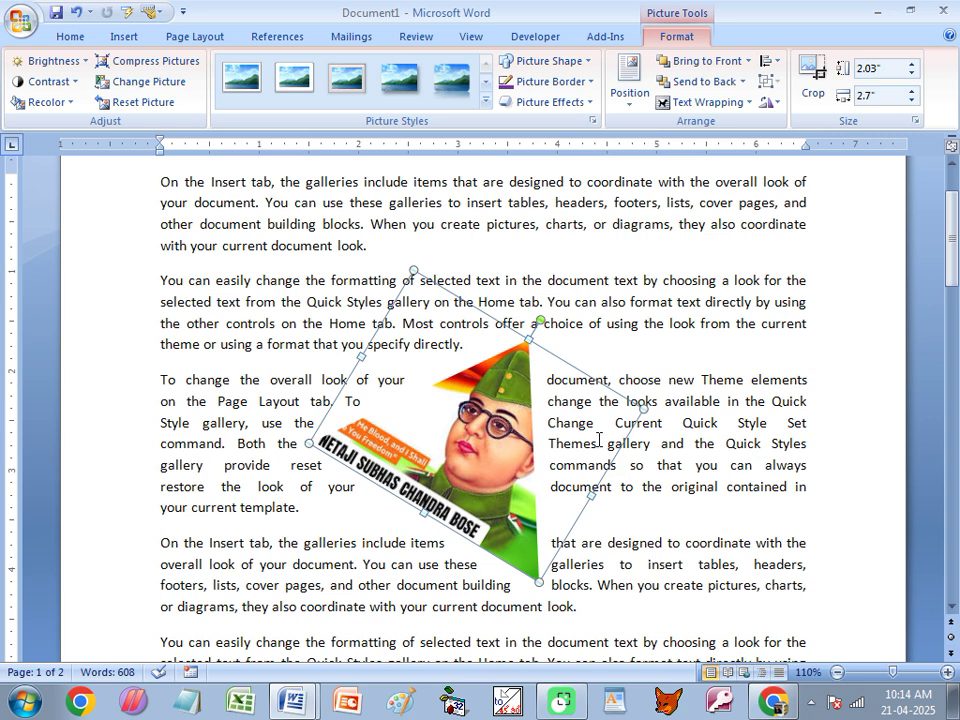
key(ctrl+z)
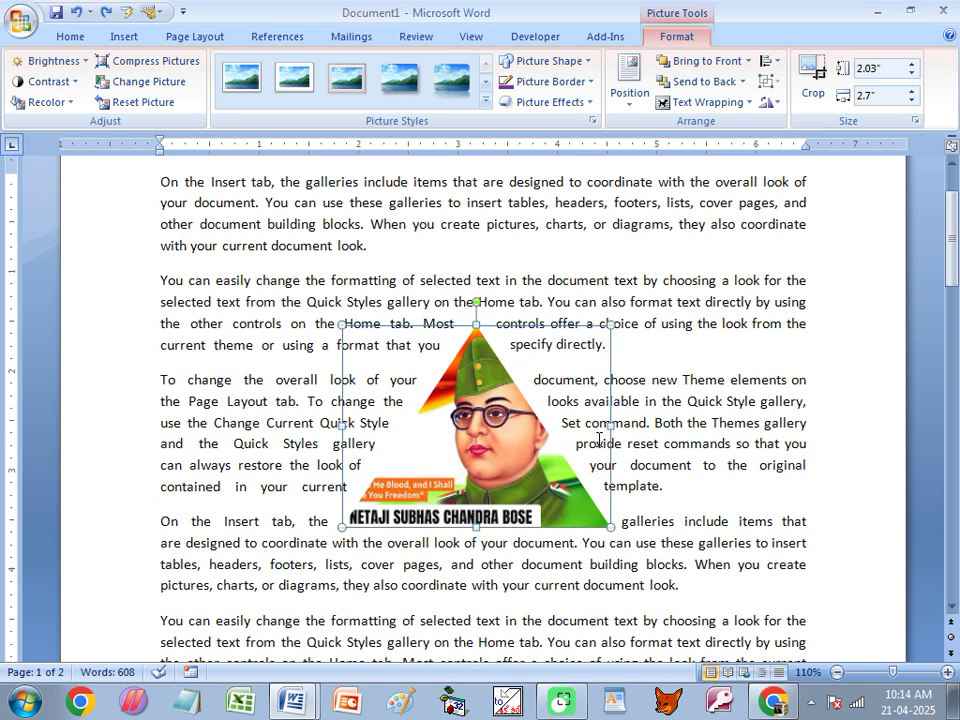
- Change the portrait's picture shape back to a rectangle and set its text wrapping to Behind Text
click(527, 61)
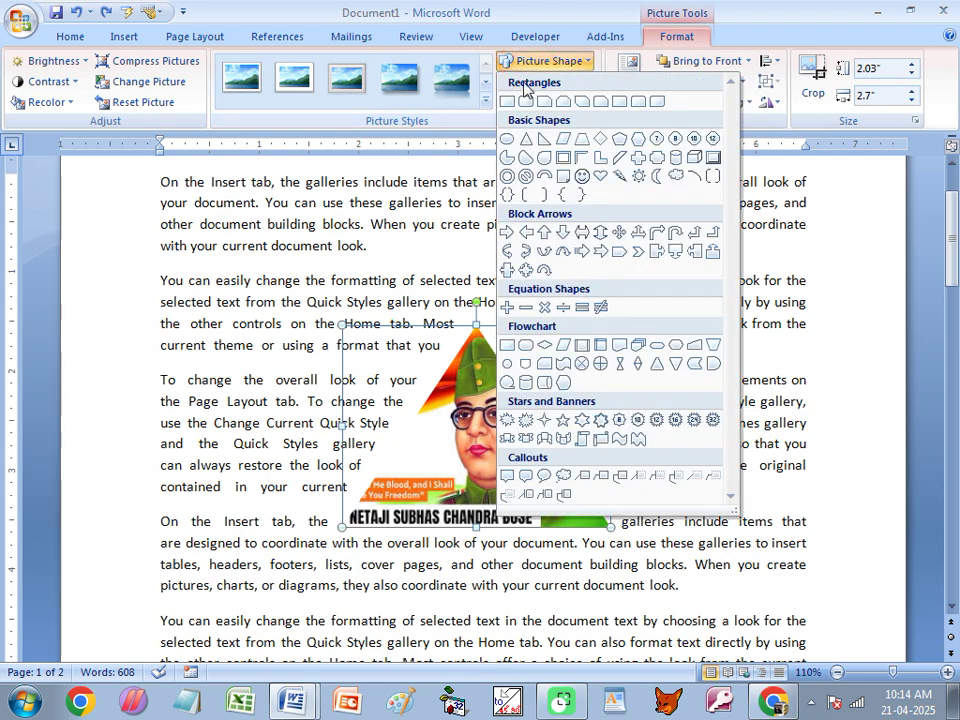
click(508, 104)
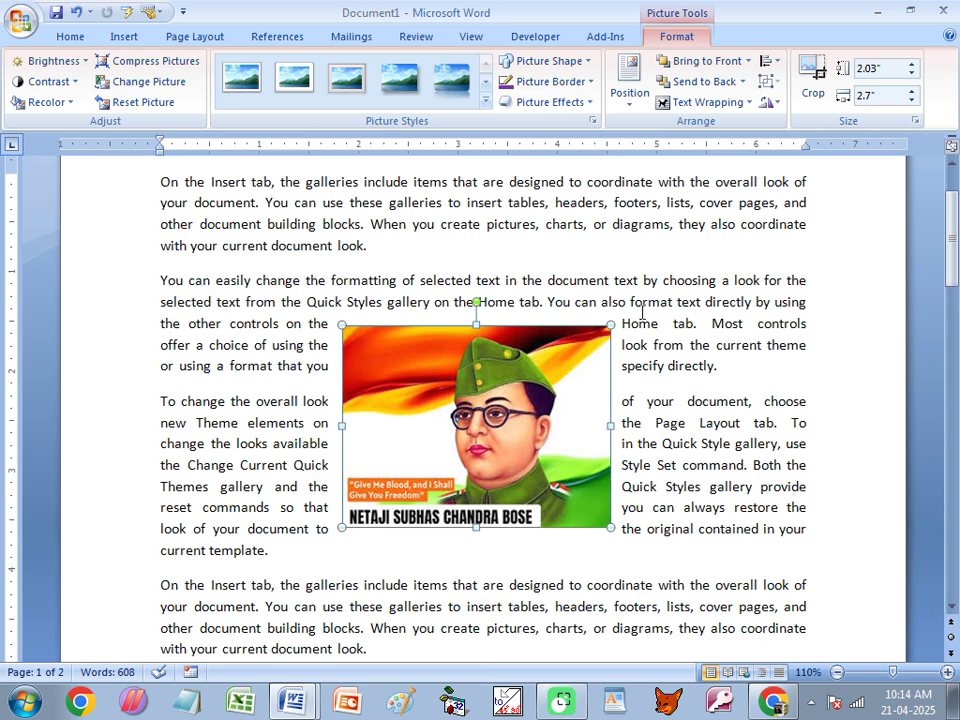
click(710, 103)
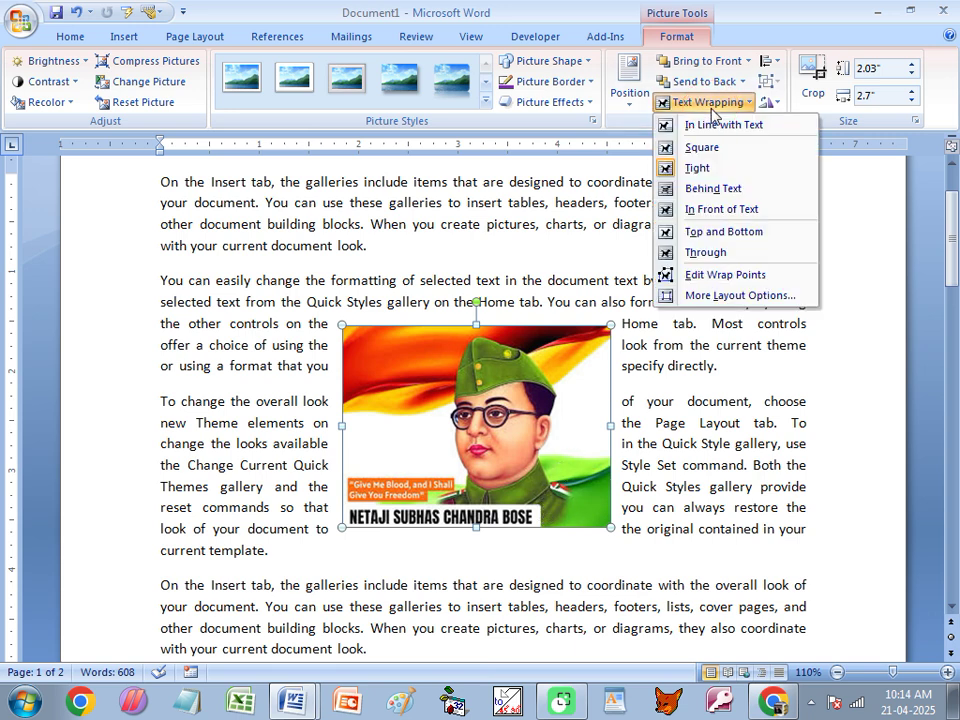
click(723, 196)
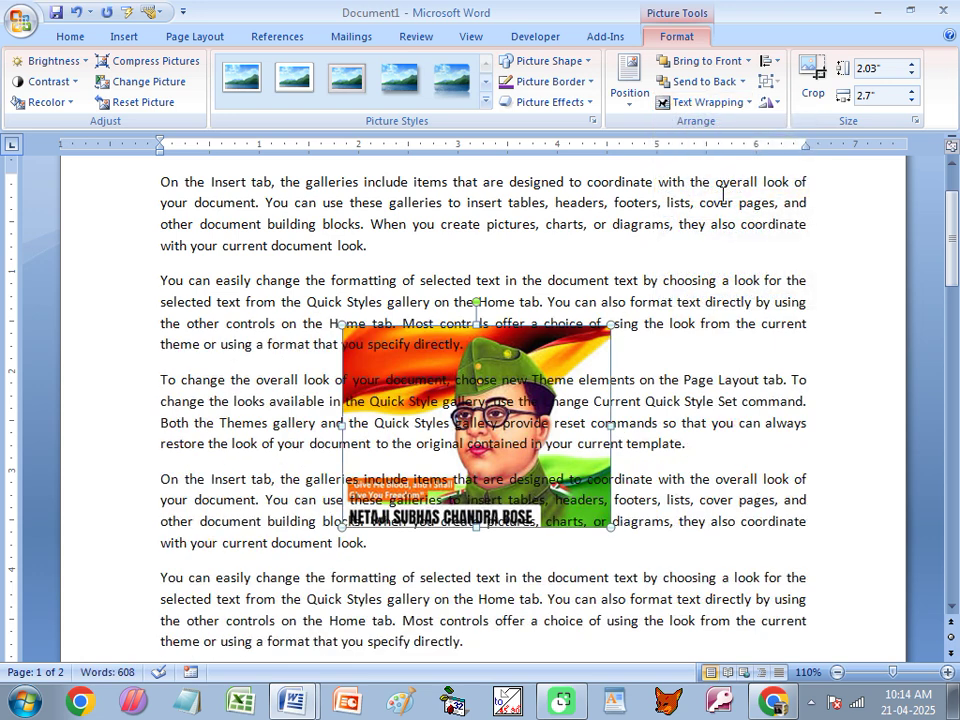
- Place the portrait In Front of Text, and change its text wrapping to Top and Bottom
click(688, 101)
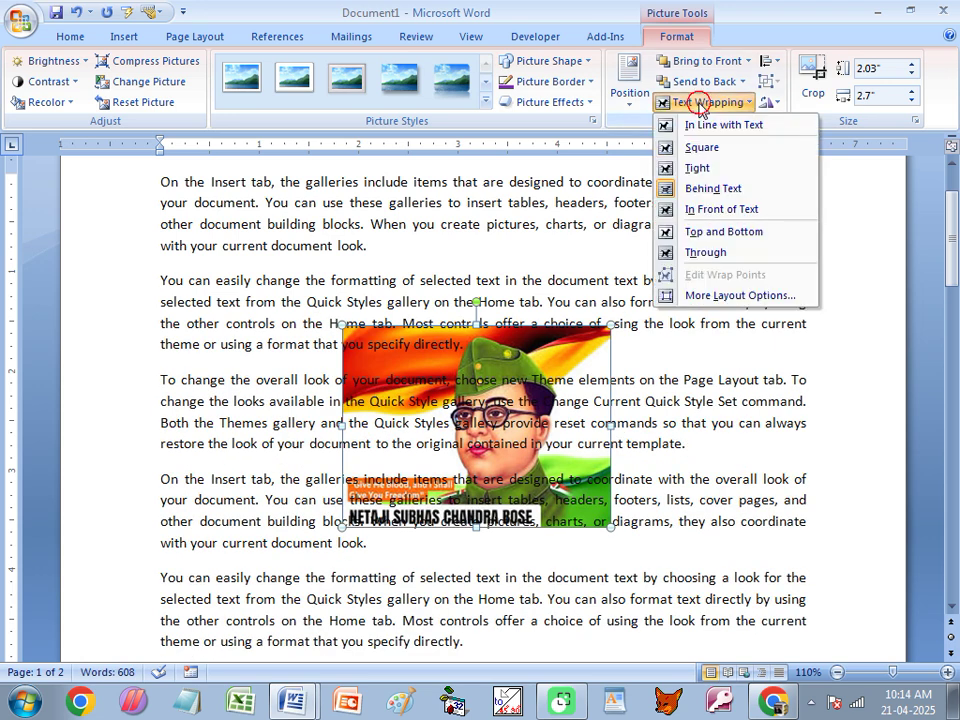
click(690, 210)
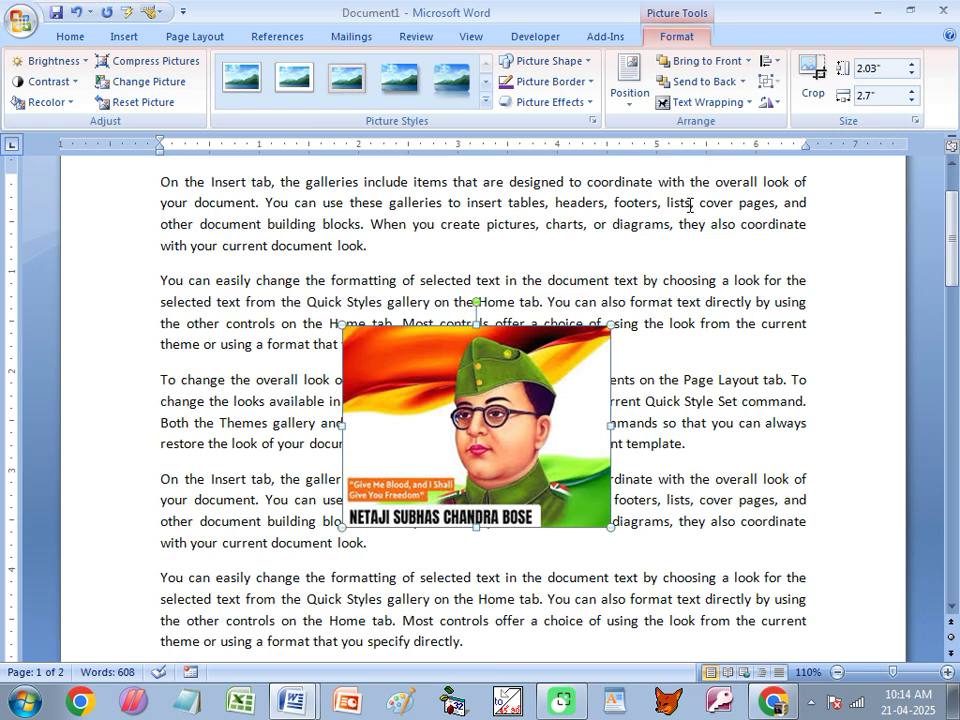
click(684, 101)
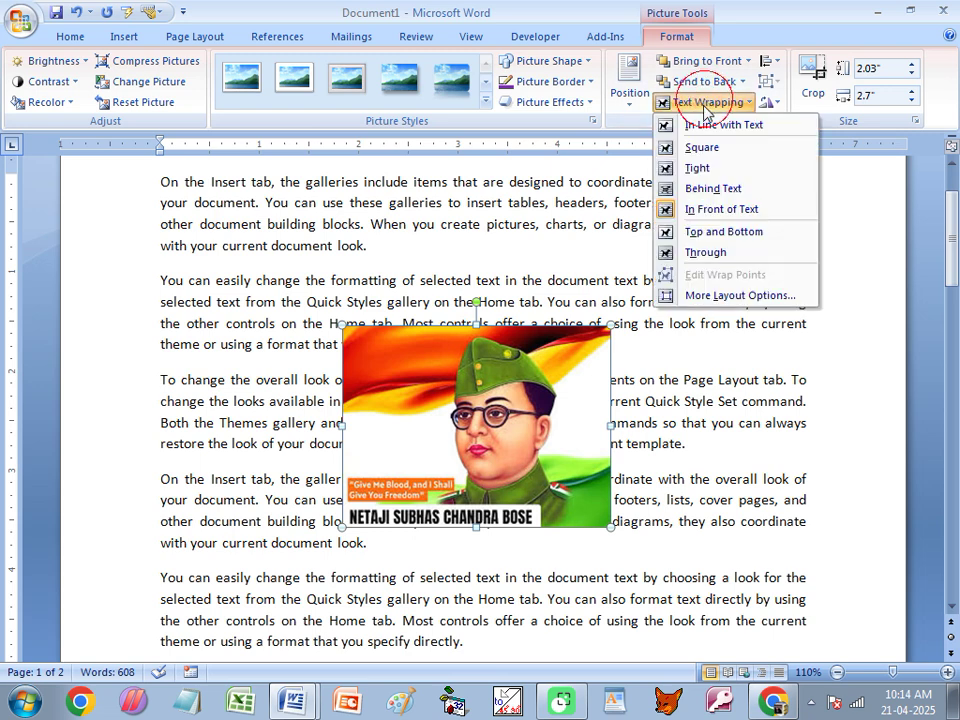
click(668, 235)
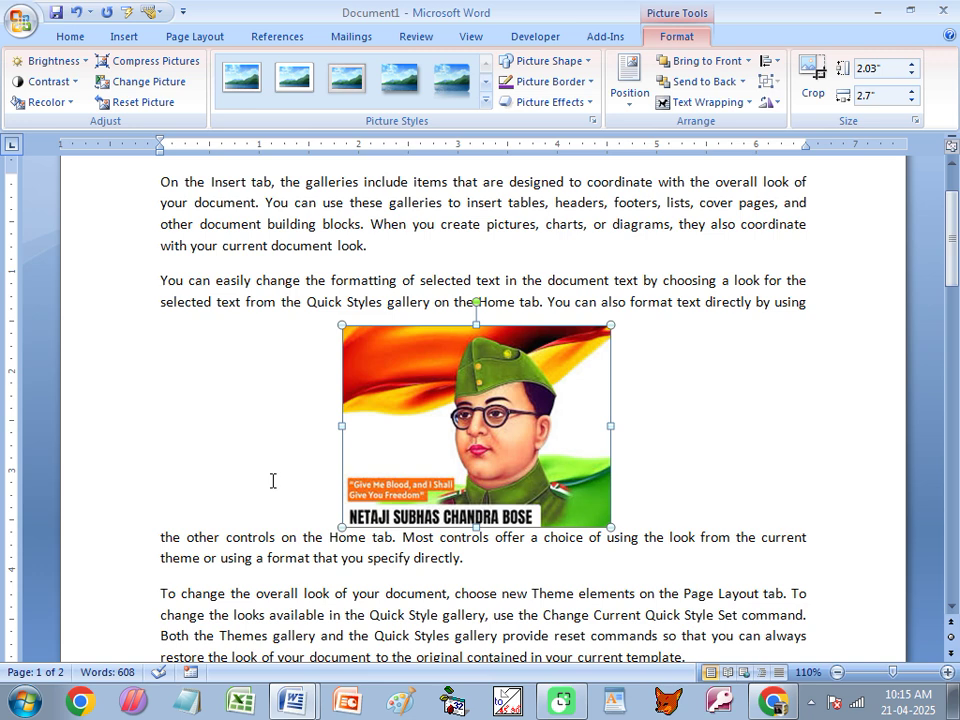
- Set the portrait's text wrapping to Tight, and clear all text and the picture from the document
click(675, 102)
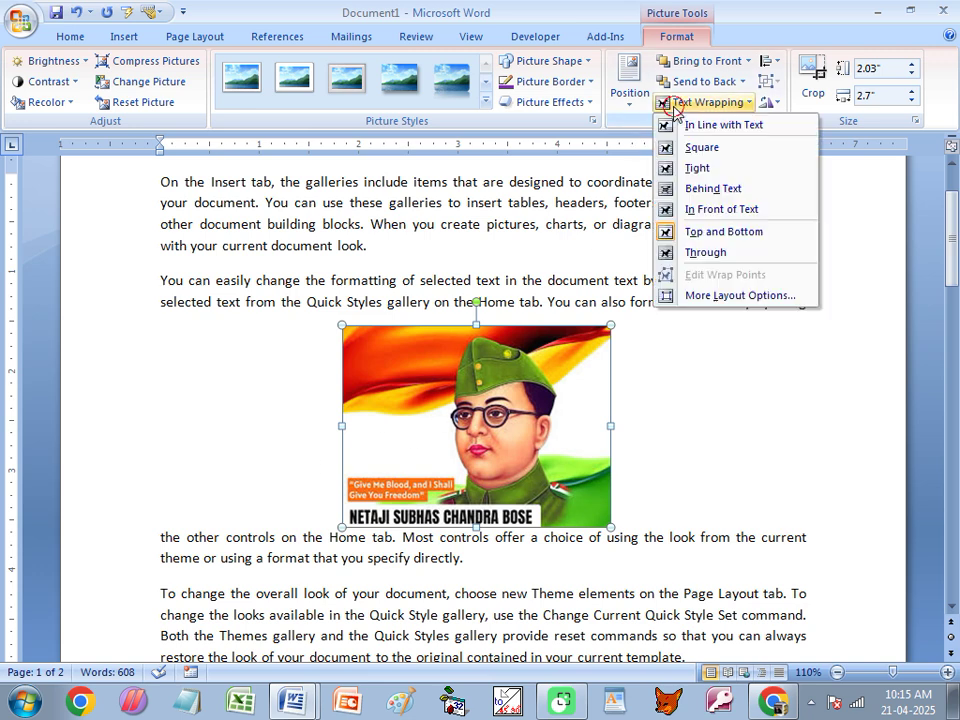
click(700, 169)
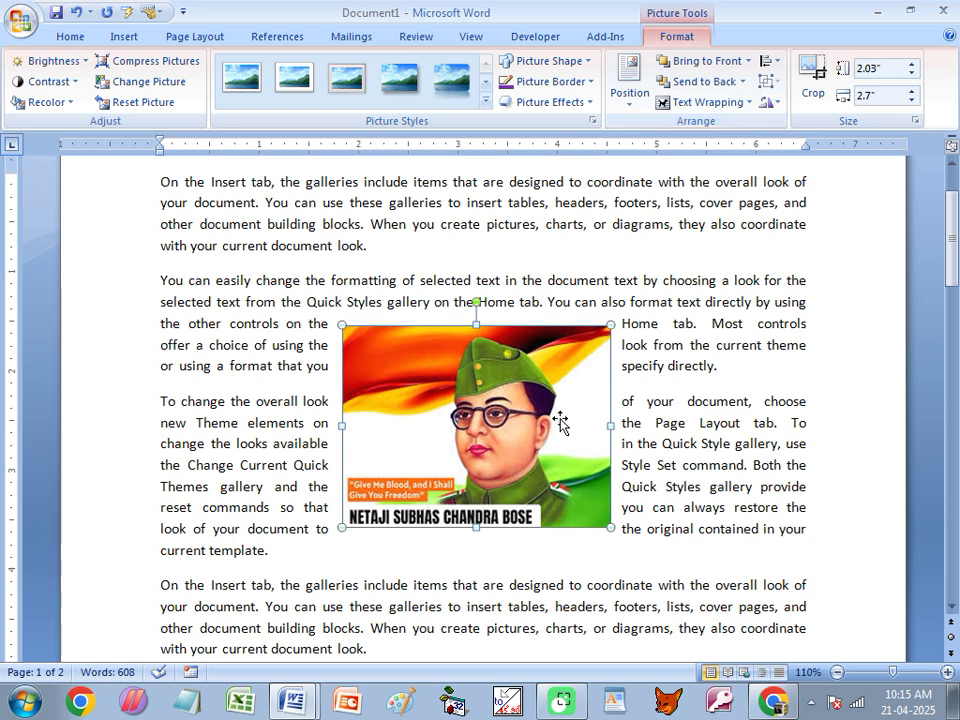
key(ctrl+a)
key(Delete)
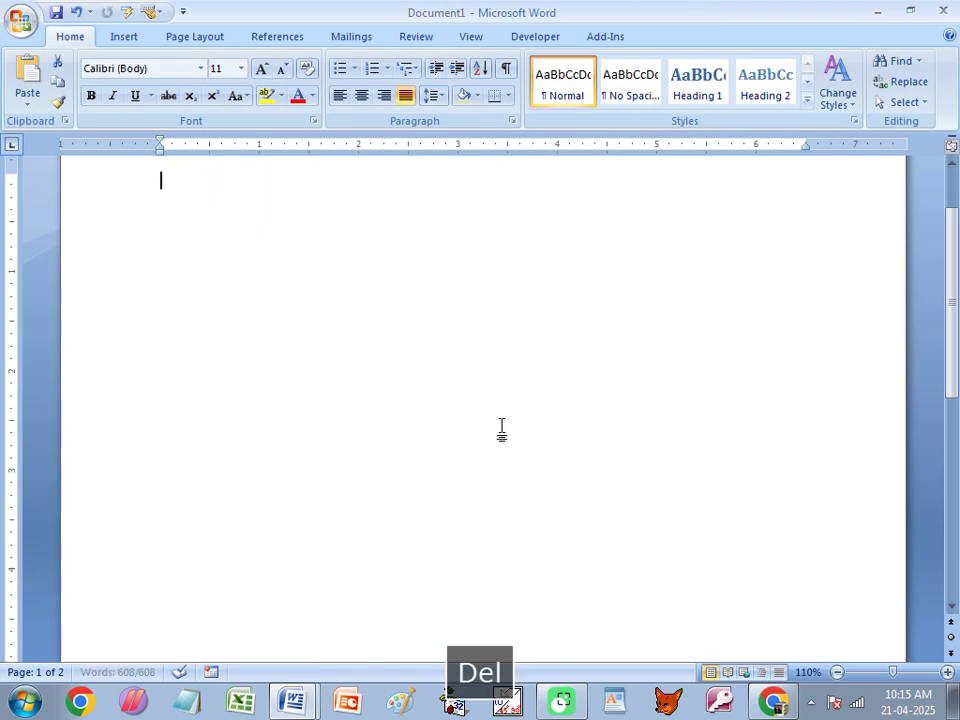
- Insert the same portrait picture into the empty document
click(121, 38)
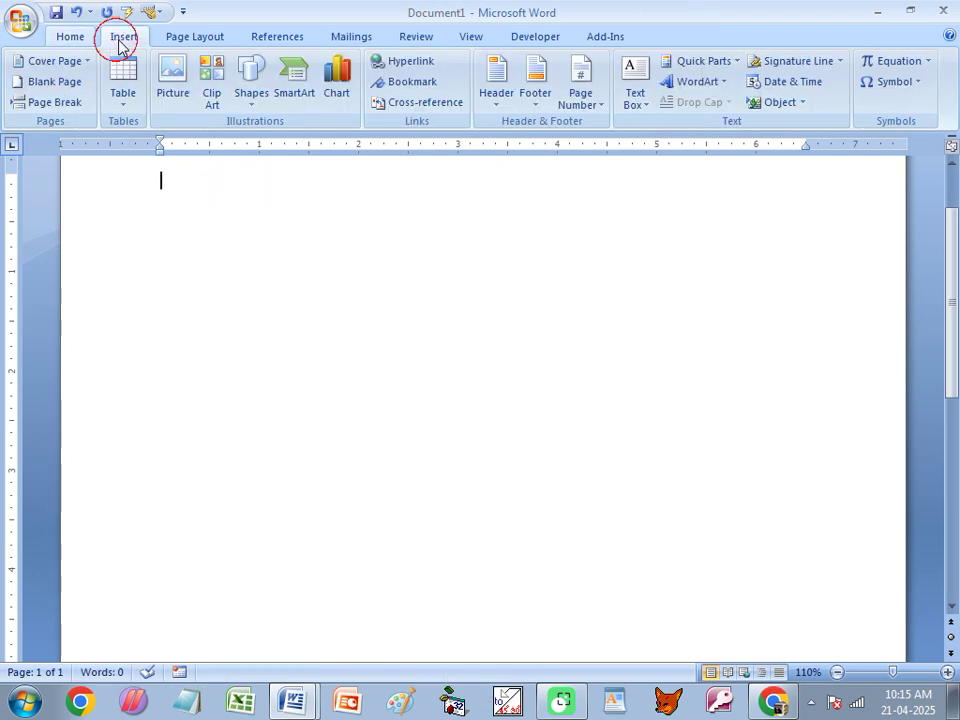
click(174, 90)
click(463, 220)
double_click(463, 220)
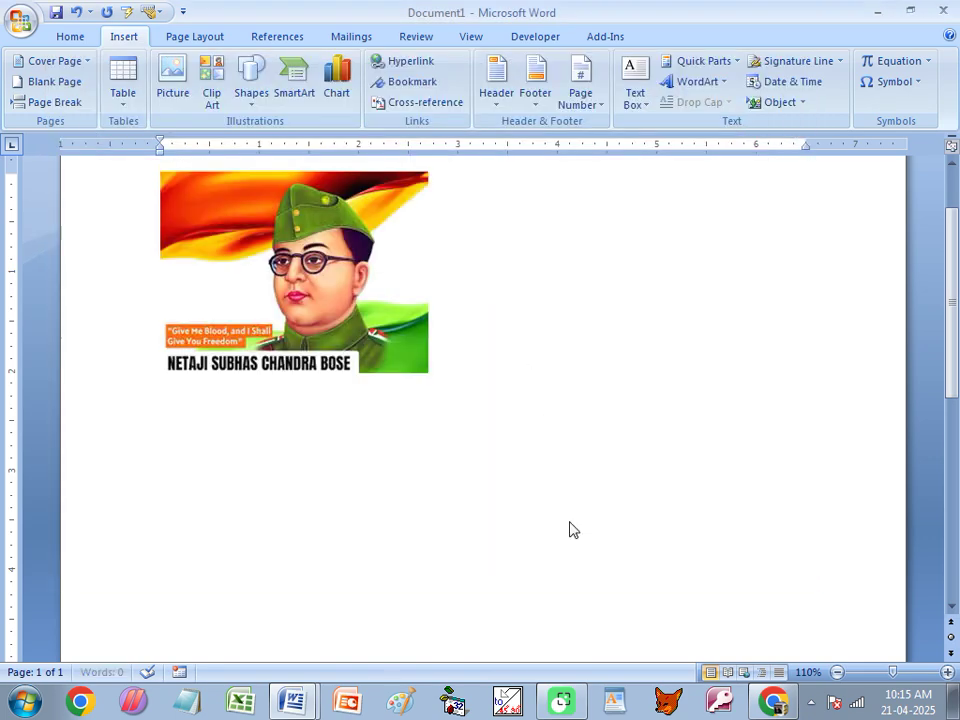
- Set the inserted portrait's text wrapping to Tight and move it diagonally down toward the middle of the page
click(707, 102)
click(697, 168)
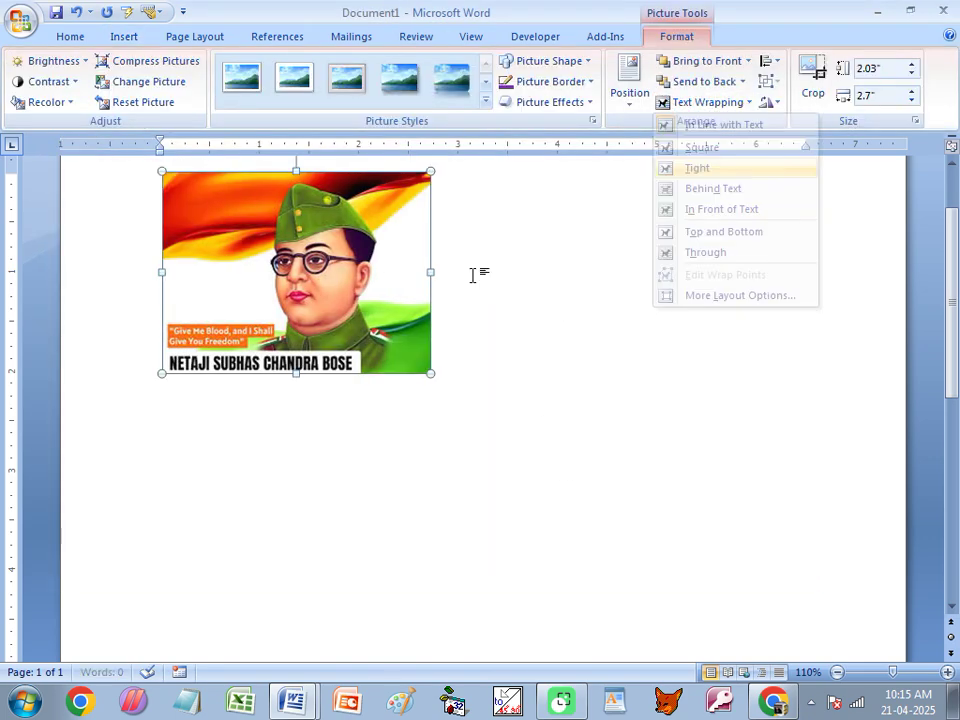
drag(410, 274, 500, 406)
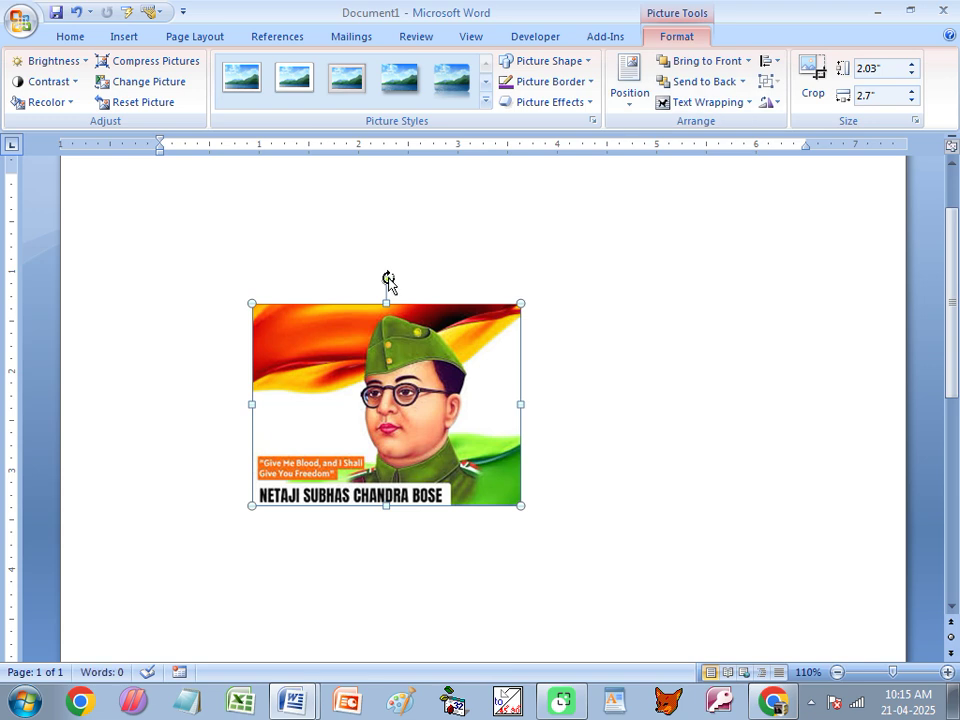
click(770, 103)
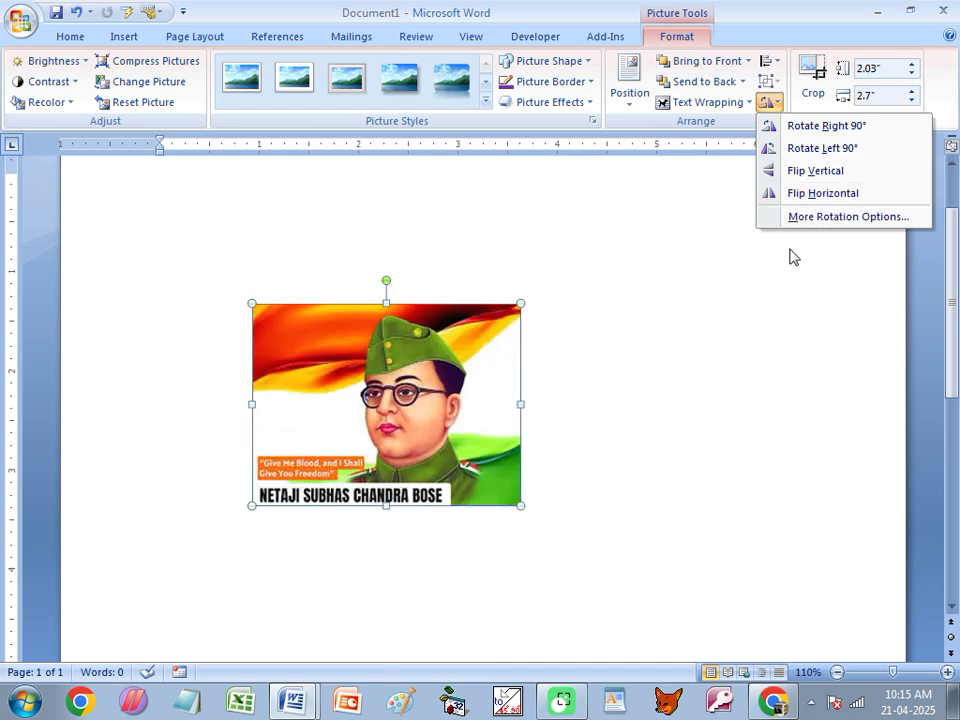
click(353, 462)
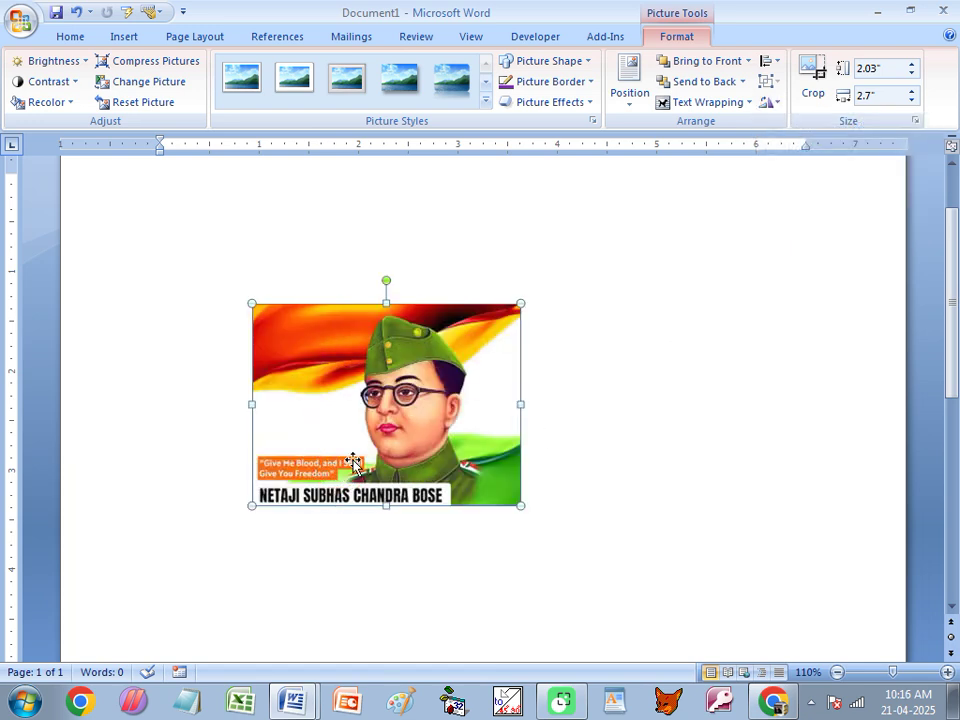
- Crop the portrait from its left and right sides to a width of about 1.66 inches
click(815, 70)
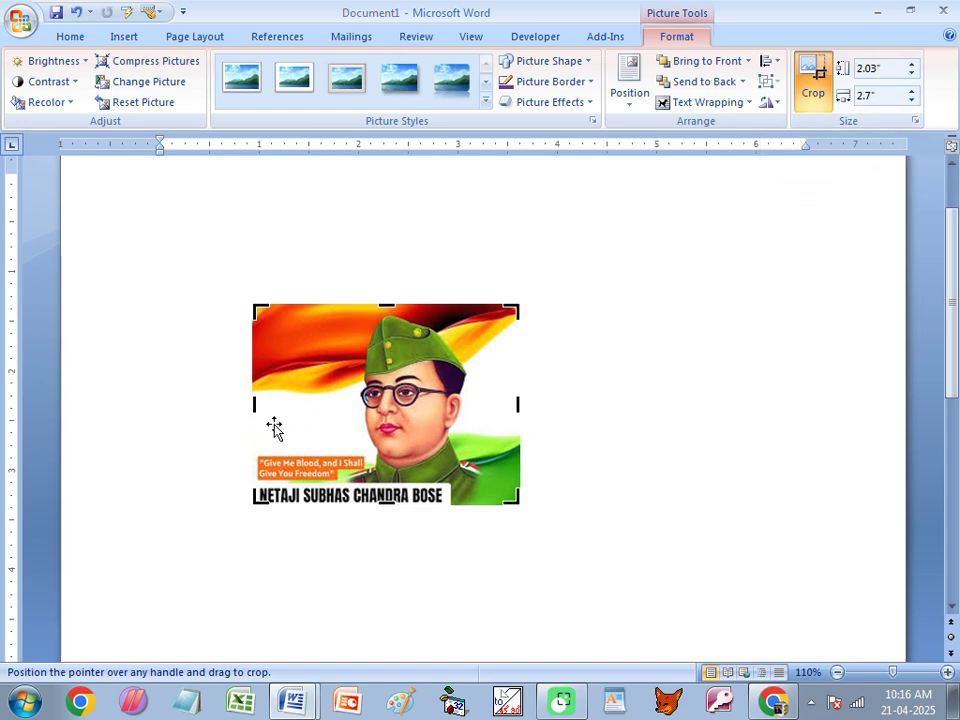
drag(251, 404, 326, 403)
drag(517, 403, 489, 403)
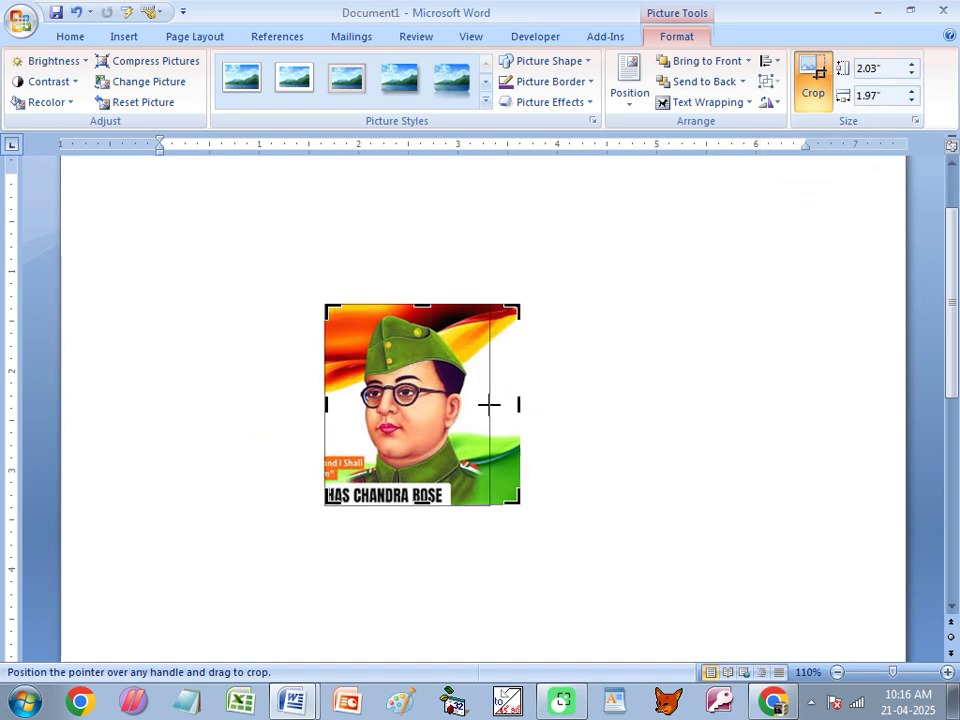
click(551, 390)
click(438, 395)
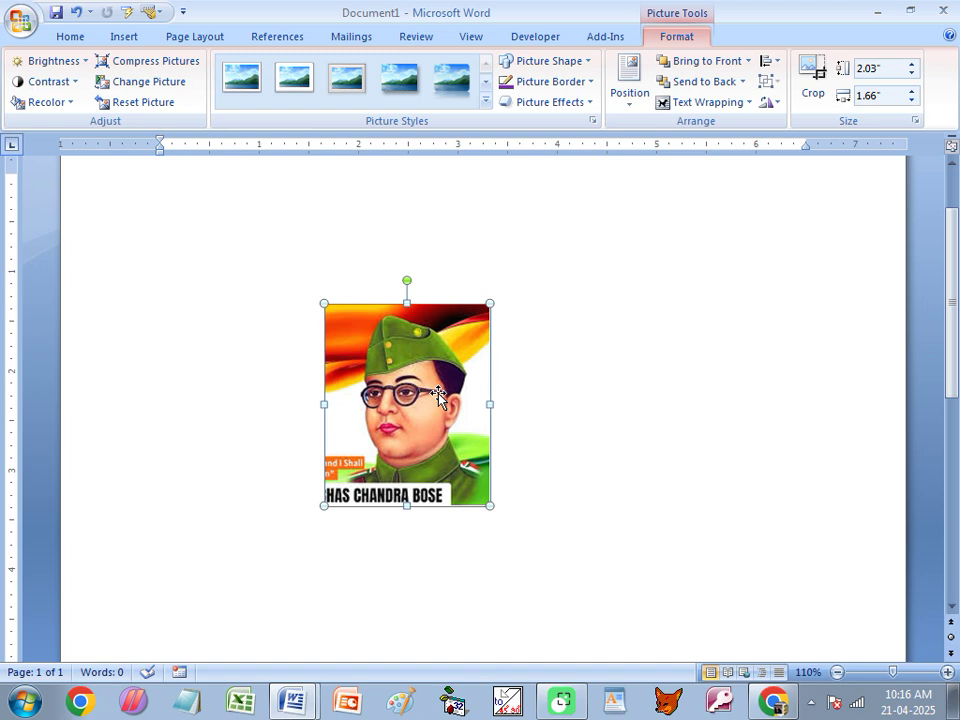
- Duplicate the cropped portrait and align the copy flush against the right edge of the original
drag(442, 363, 598, 364)
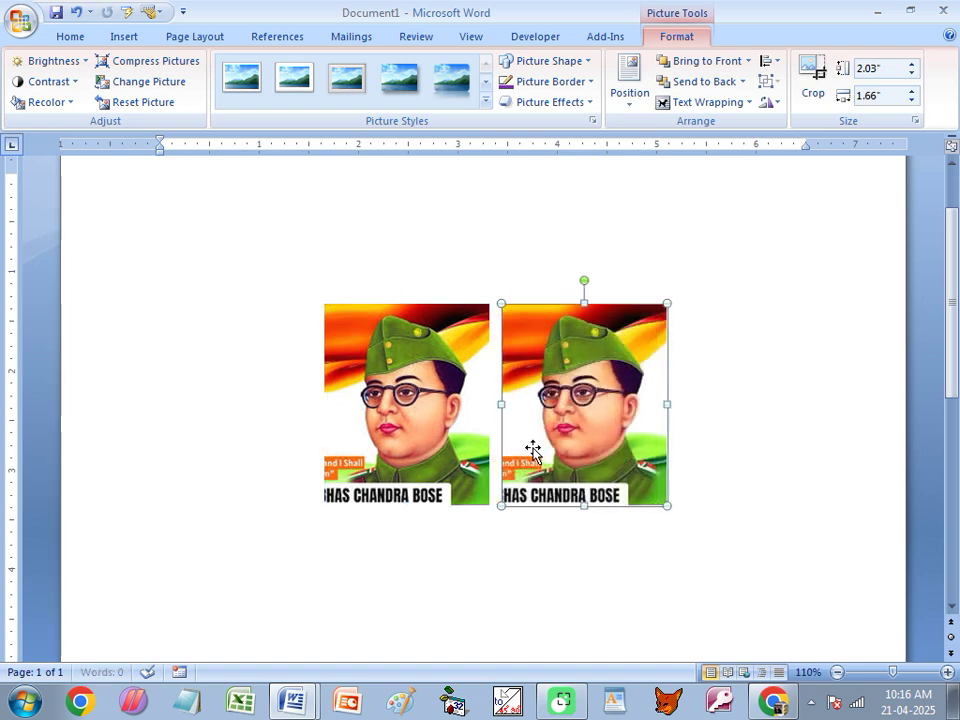
click(397, 428)
drag(515, 416, 503, 416)
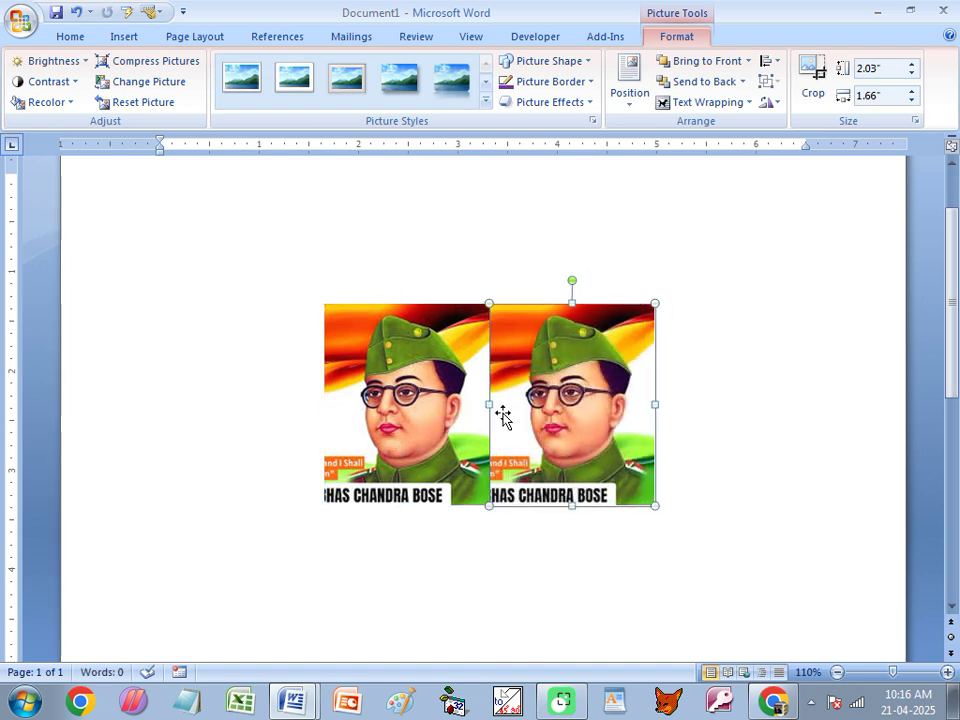
- Flip the original portrait horizontally so it mirrors the adjoining copy, and deselect it
click(328, 312)
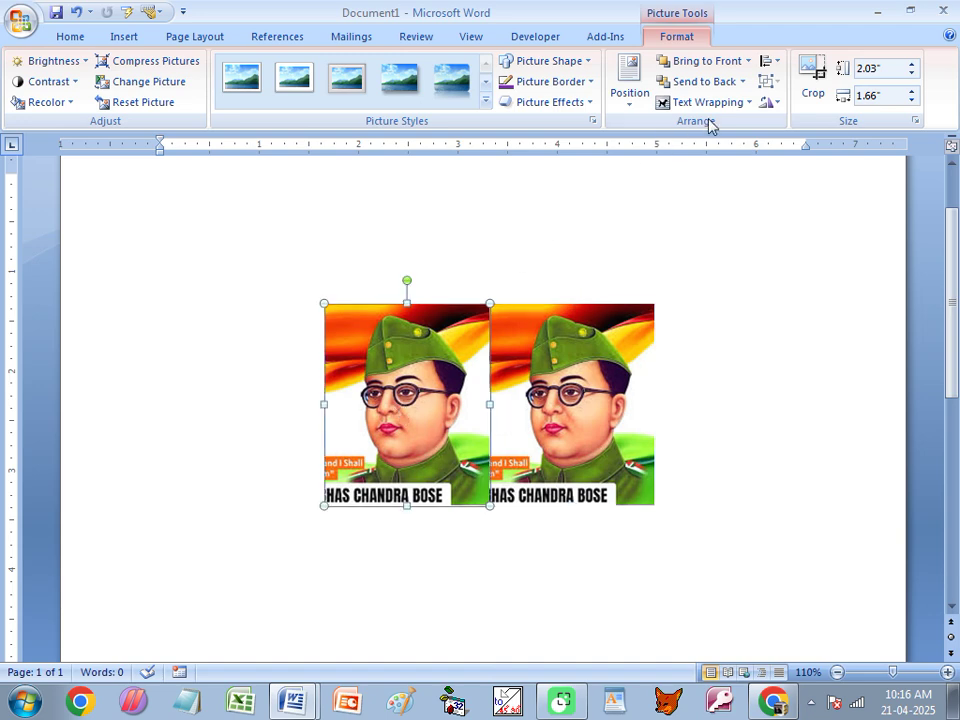
click(772, 104)
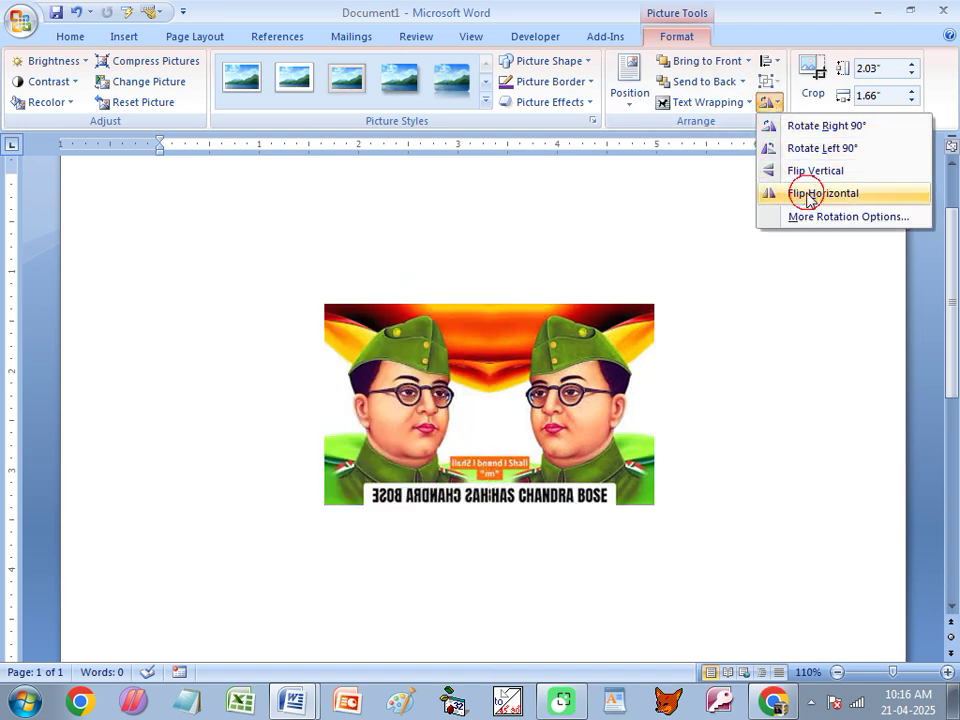
click(808, 195)
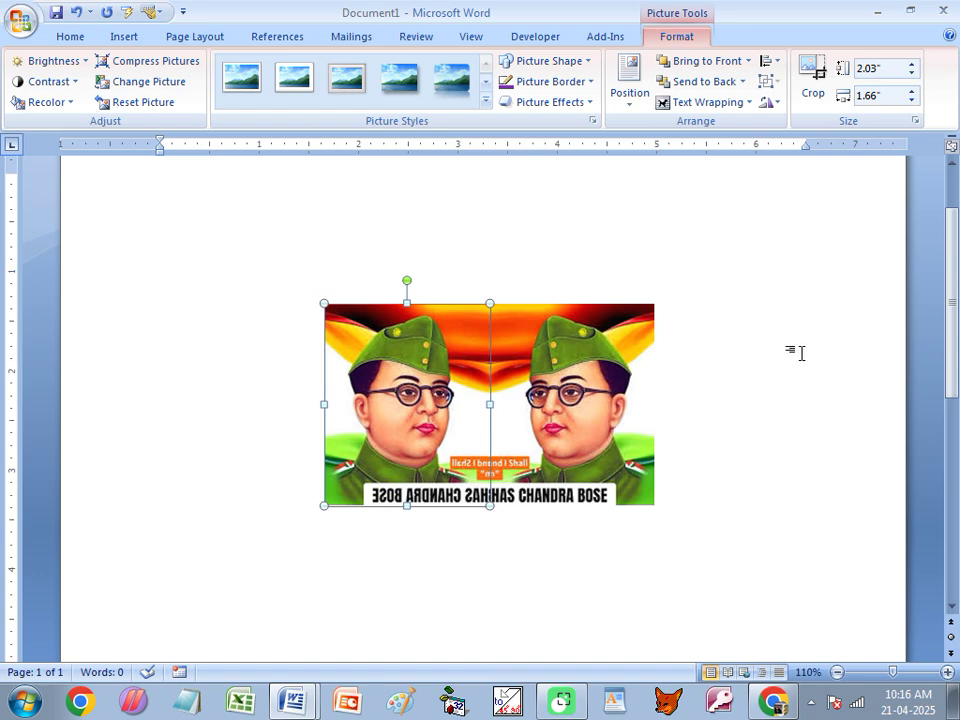
click(793, 467)
click(397, 405)
click(566, 409)
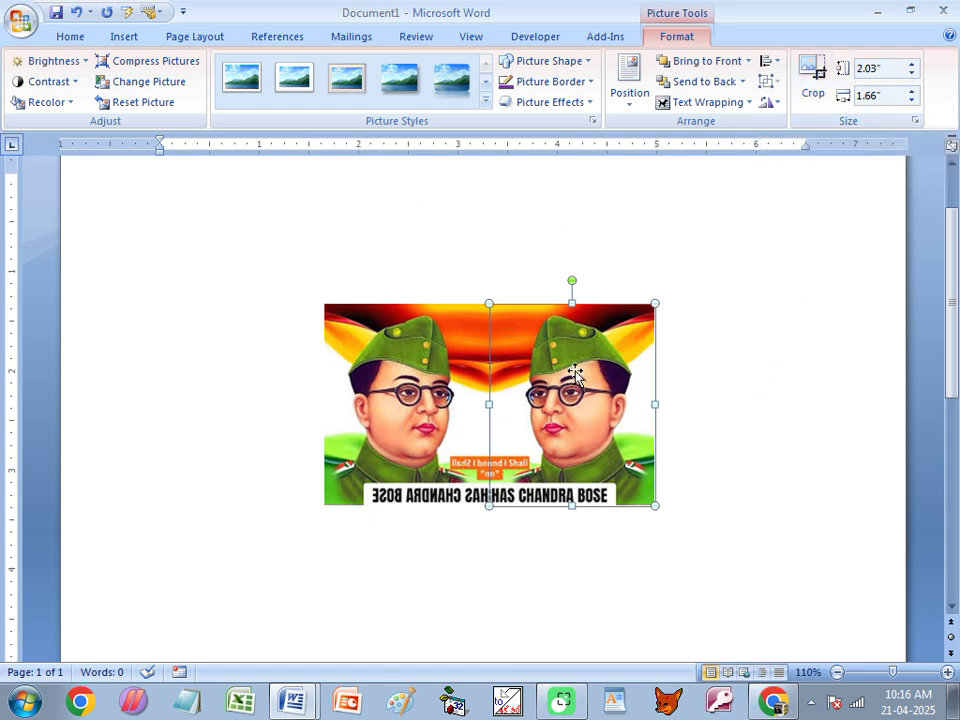
click(130, 39)
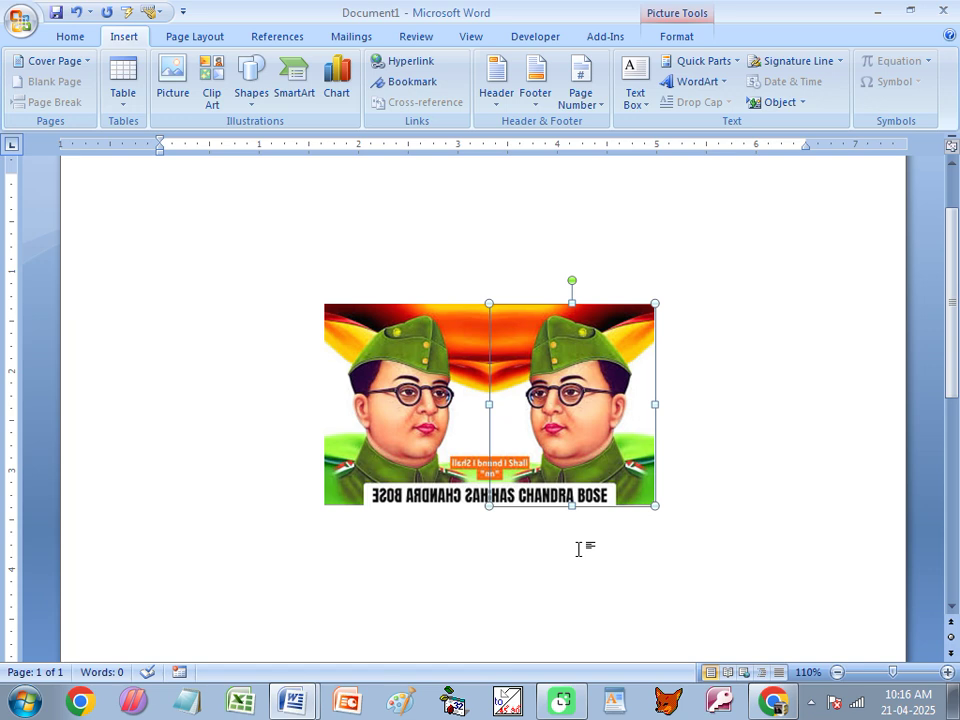
click(761, 465)
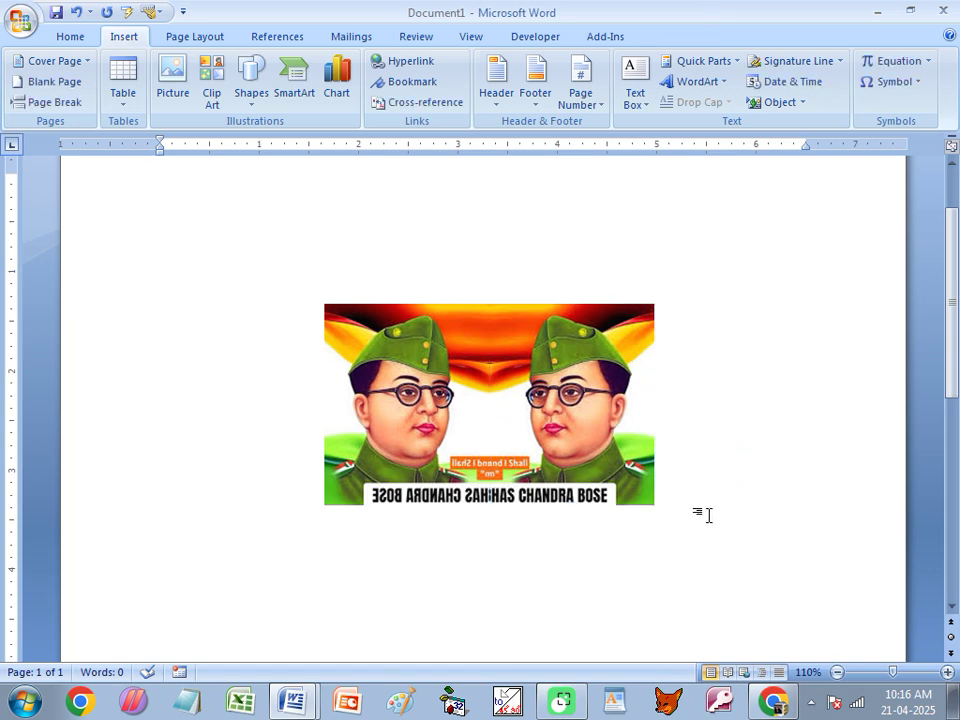
- Delete both mirrored portrait pictures from the page
click(580, 418)
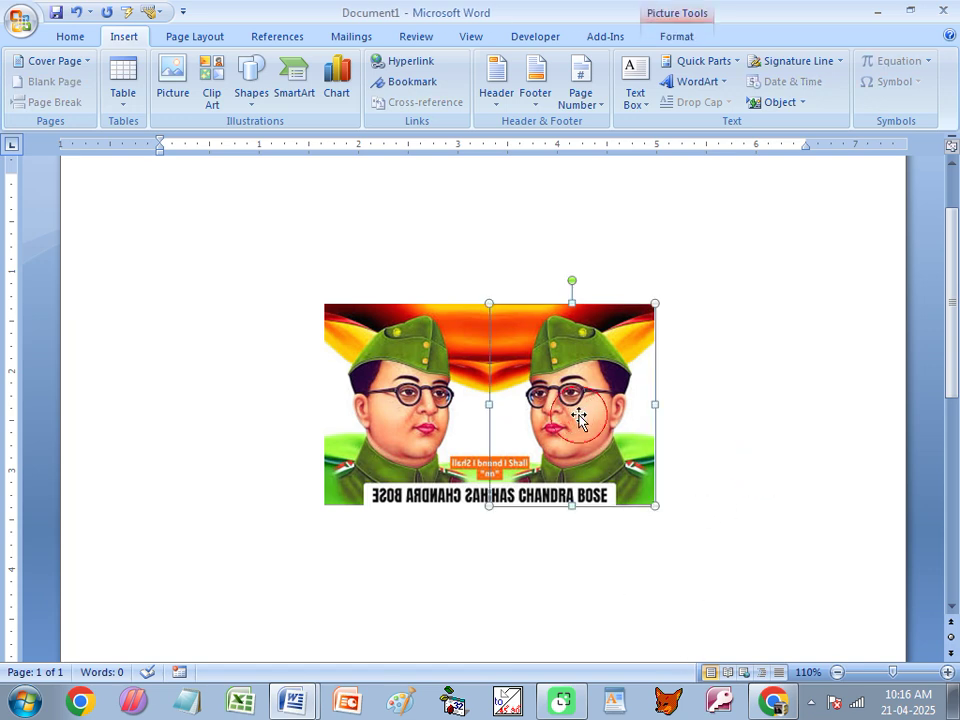
click(450, 422)
click(596, 430)
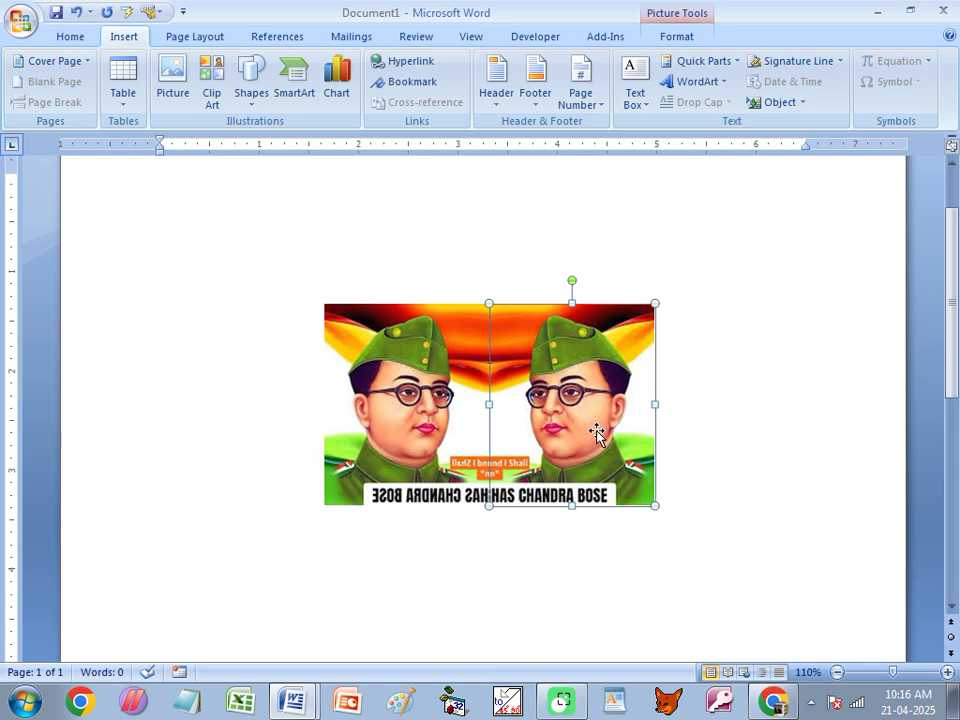
key(Delete)
click(461, 411)
key(Delete)
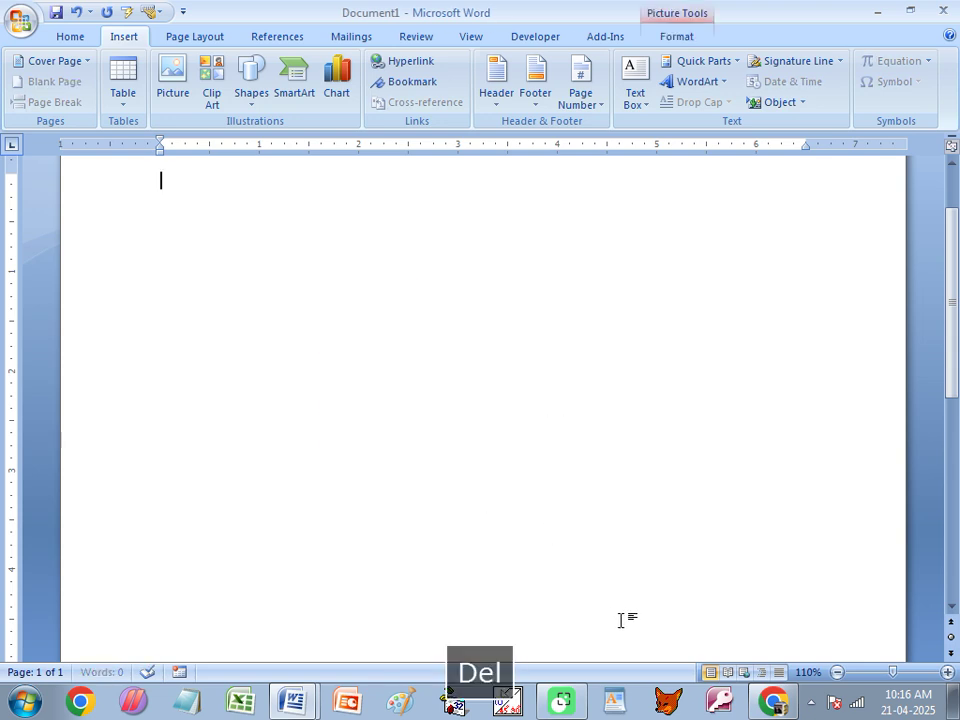